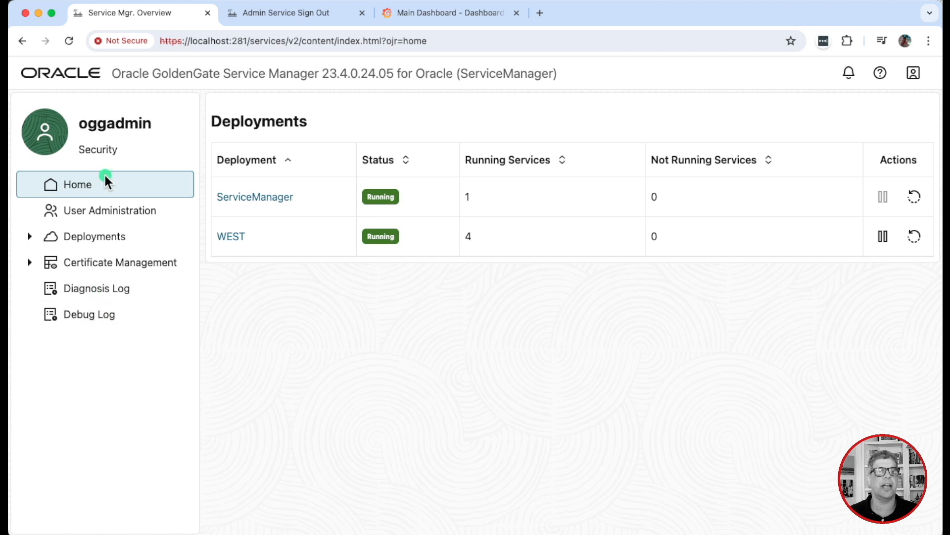
Review the user list and the ServiceManager deployment's services and deployment details
{"action": "left_click", "coordinate": [101, 207]}
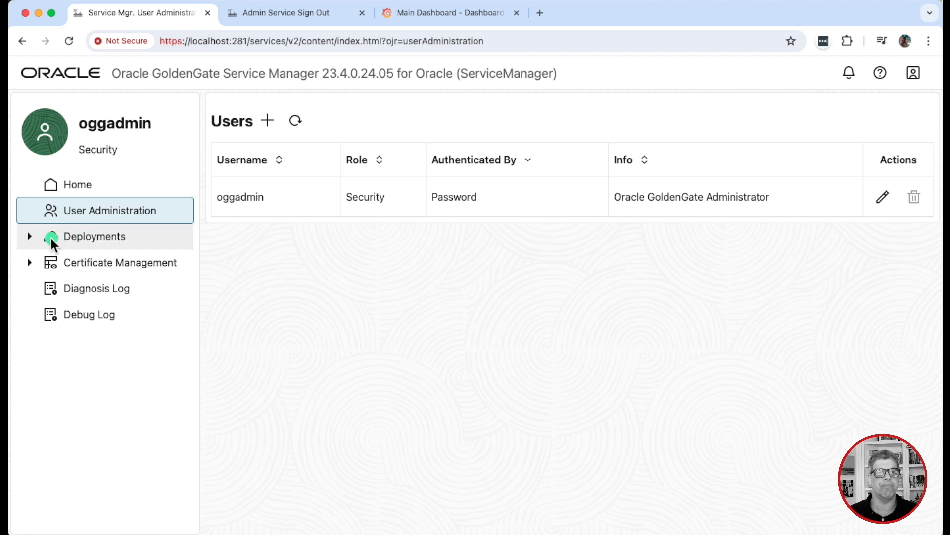
{"action": "left_click", "coordinate": [30, 237]}
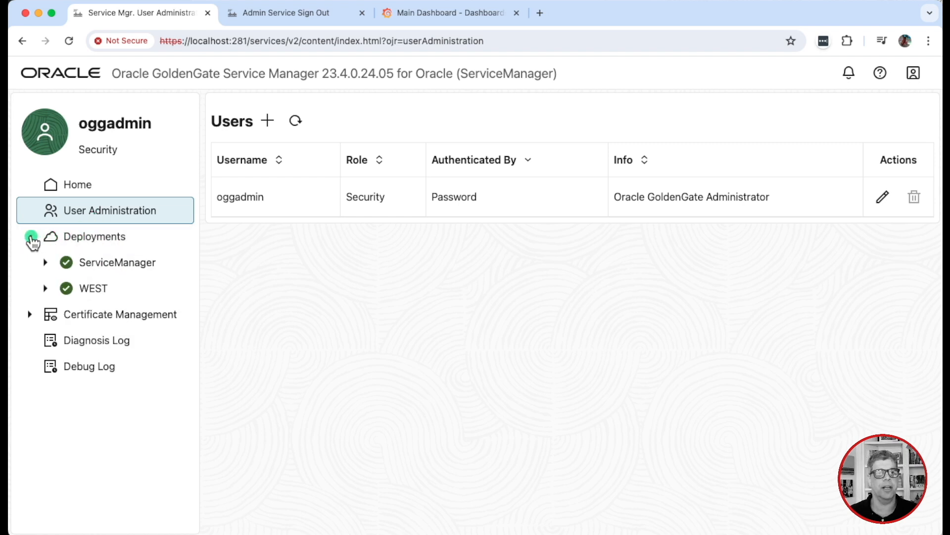
{"action": "left_click", "coordinate": [102, 263]}
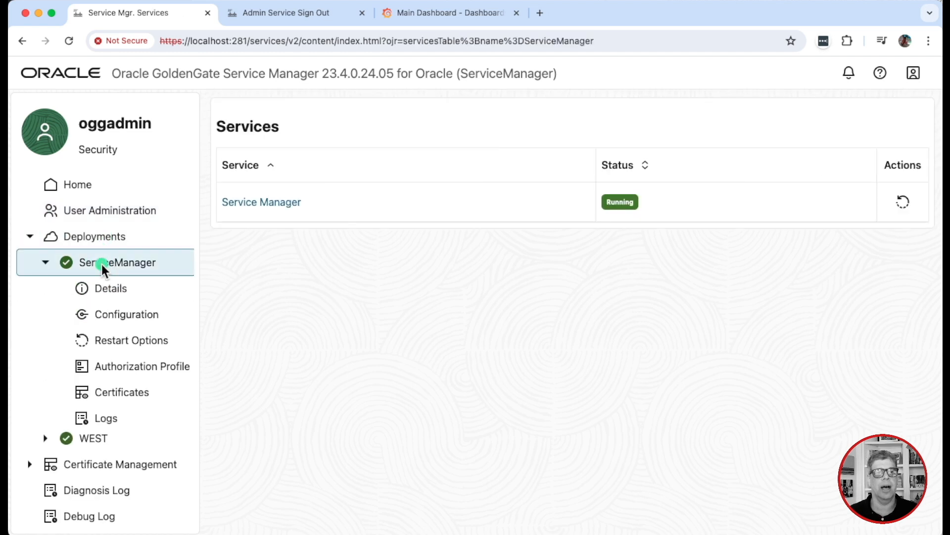
{"action": "left_click", "coordinate": [103, 292]}
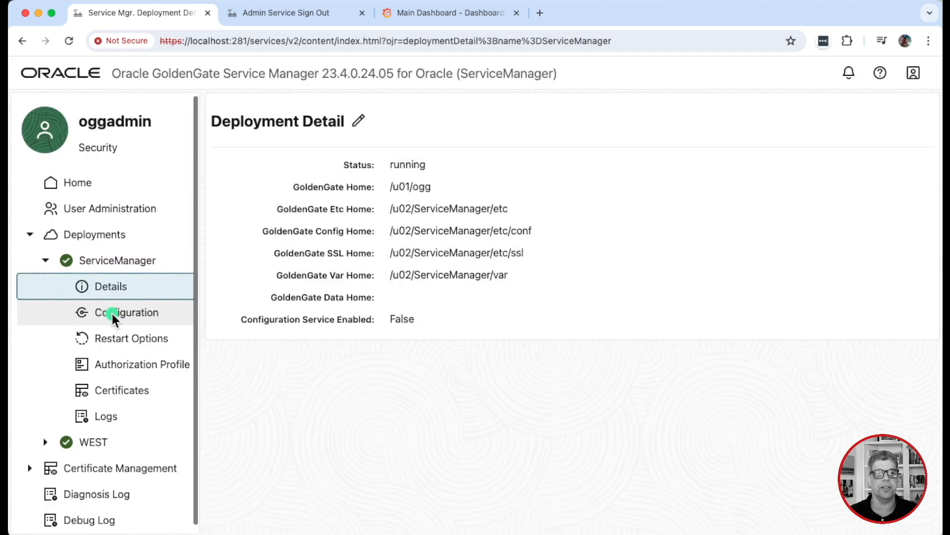
{"action": "left_click", "coordinate": [47, 265]}
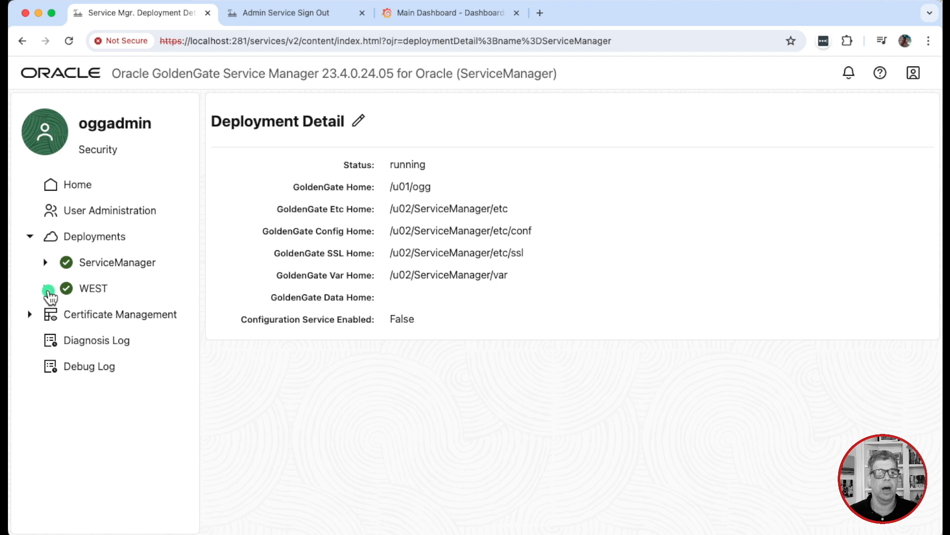
Review the WEST deployment's details, environment variables and service restart options
{"action": "left_click", "coordinate": [47, 291]}
{"action": "scroll", "coordinate": [170, 272], "scroll_direction": "down", "scroll_amount": 1}
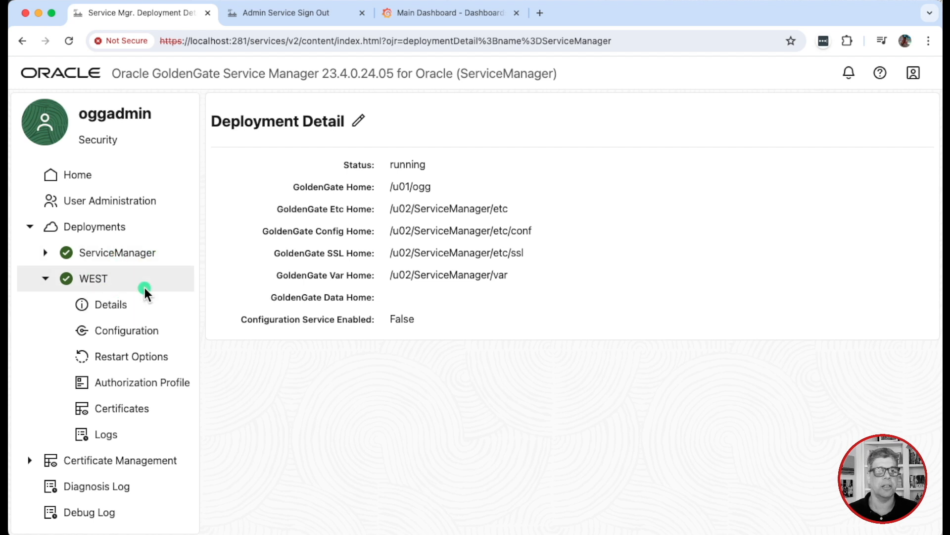
{"action": "left_click", "coordinate": [119, 310]}
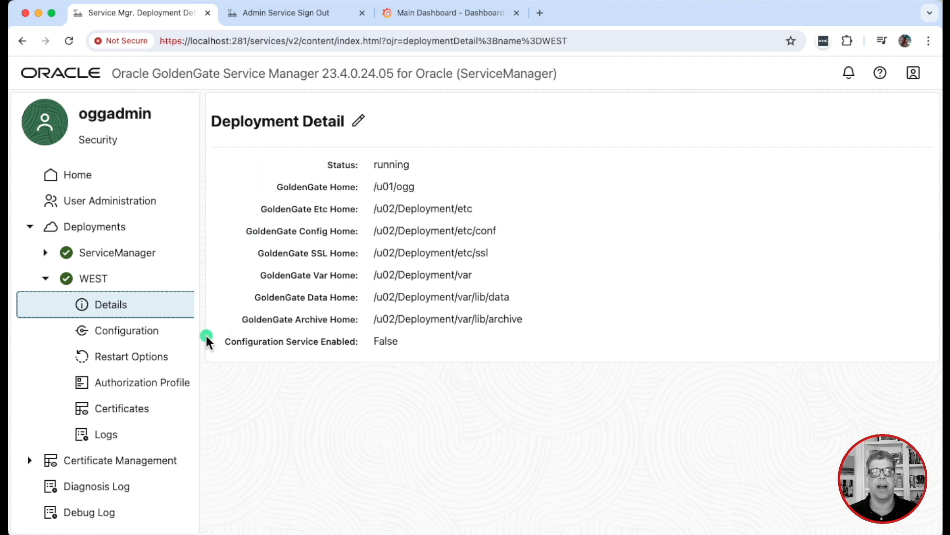
{"action": "left_click", "coordinate": [130, 337]}
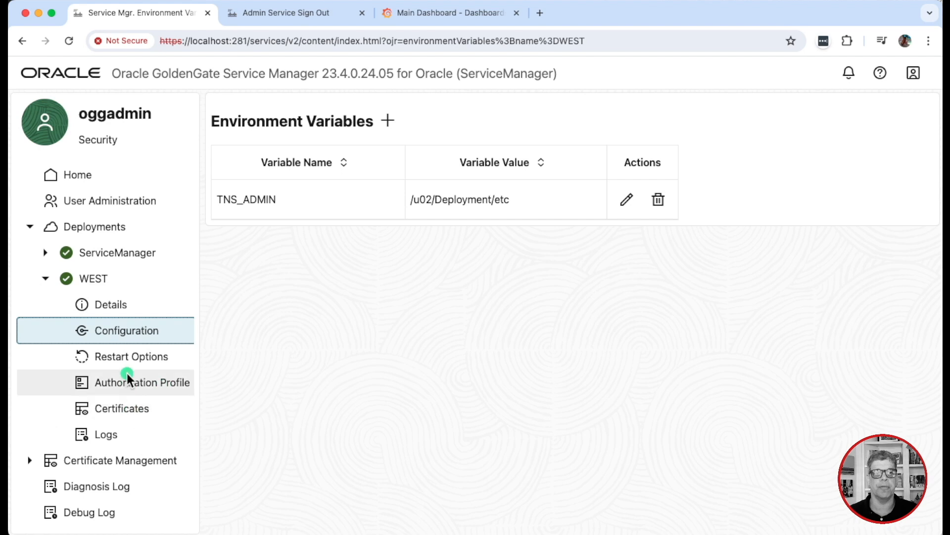
{"action": "left_click", "coordinate": [124, 357]}
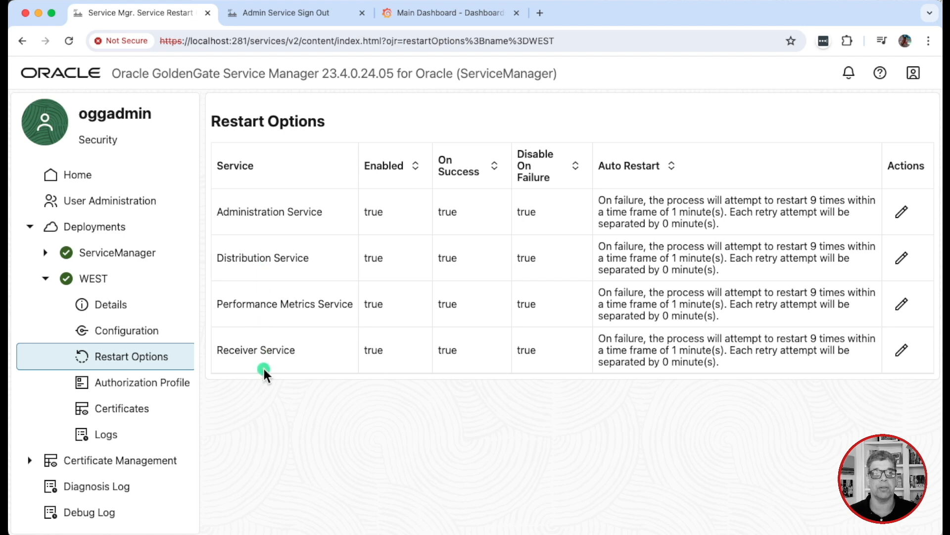
Review WEST's authorization profiles and the identity provider types offered for a new profile, then close the form without adding one
{"action": "left_click", "coordinate": [124, 390]}
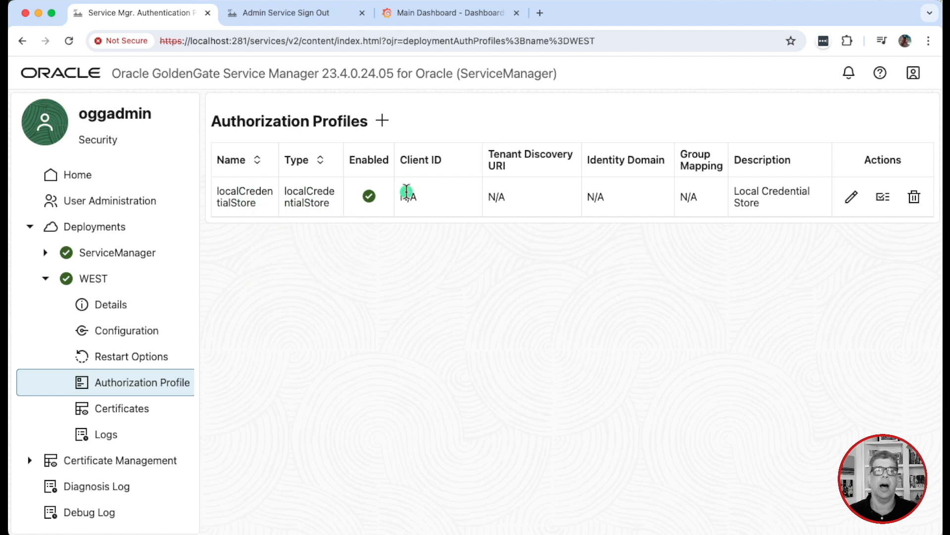
{"action": "left_click", "coordinate": [383, 121]}
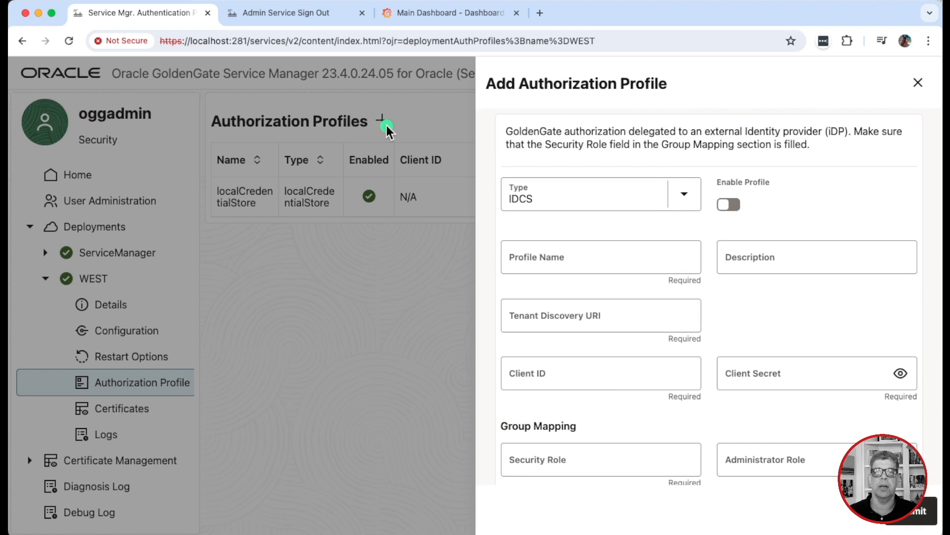
{"action": "left_click", "coordinate": [687, 201]}
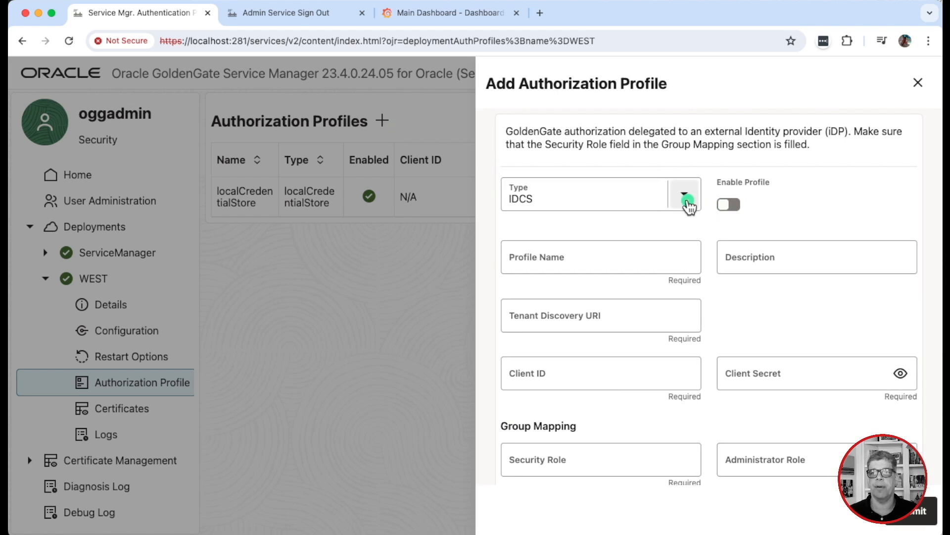
{"action": "left_click", "coordinate": [688, 202]}
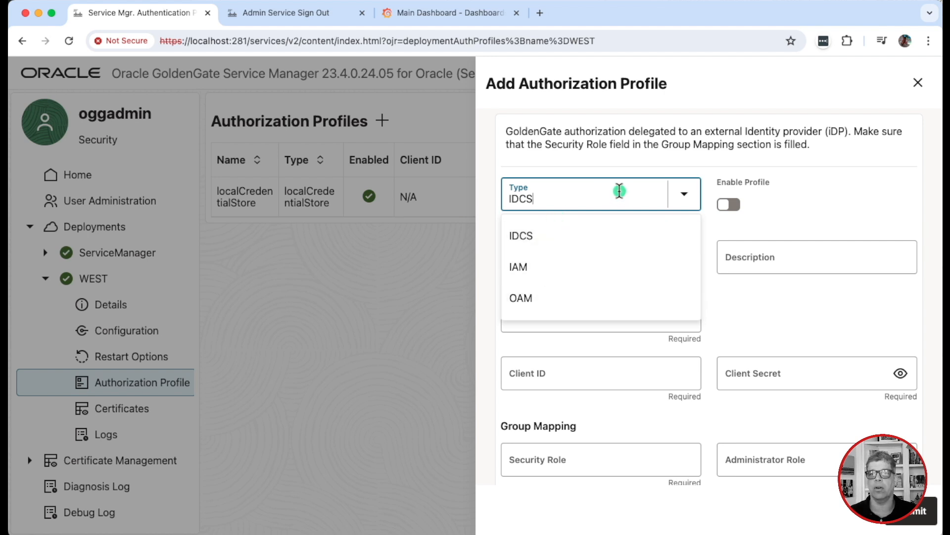
{"action": "left_click", "coordinate": [682, 203]}
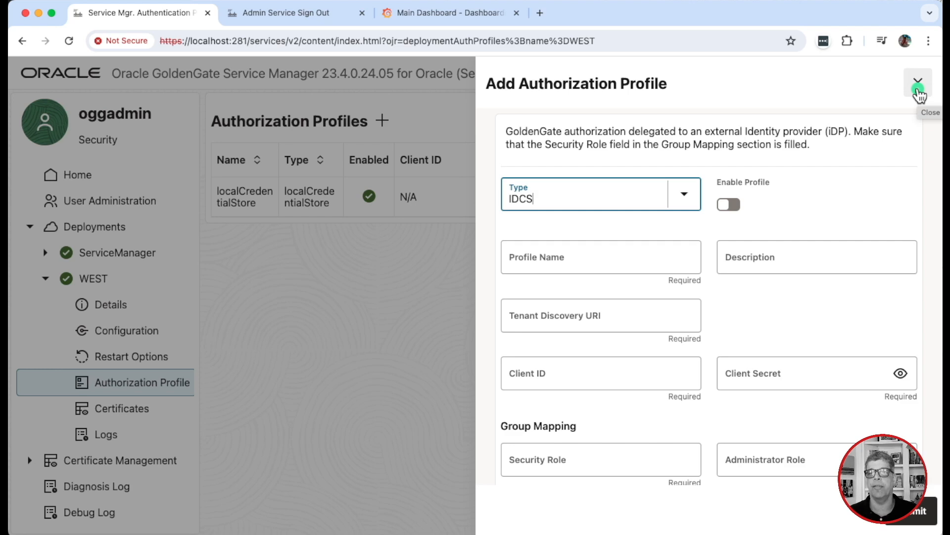
{"action": "left_click", "coordinate": [918, 92]}
Review the WEST deployment's certificates and service log, and Certificate Management for ServiceManager and WEST
{"action": "left_click", "coordinate": [106, 412]}
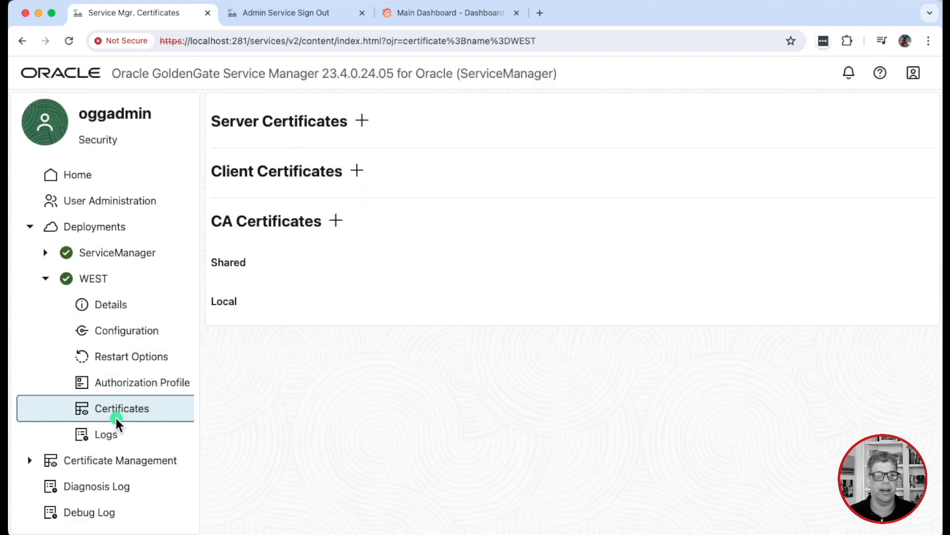
{"action": "left_click", "coordinate": [111, 433]}
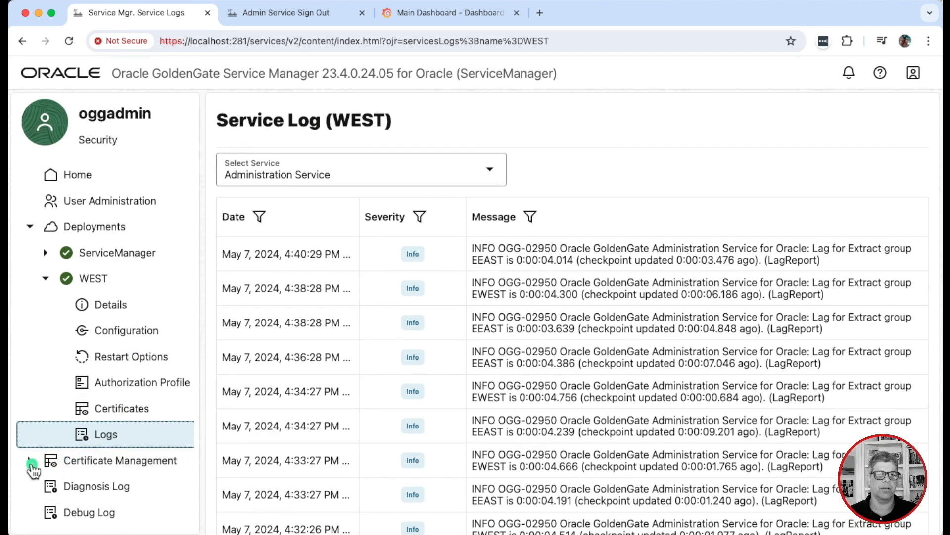
{"action": "left_click", "coordinate": [31, 461]}
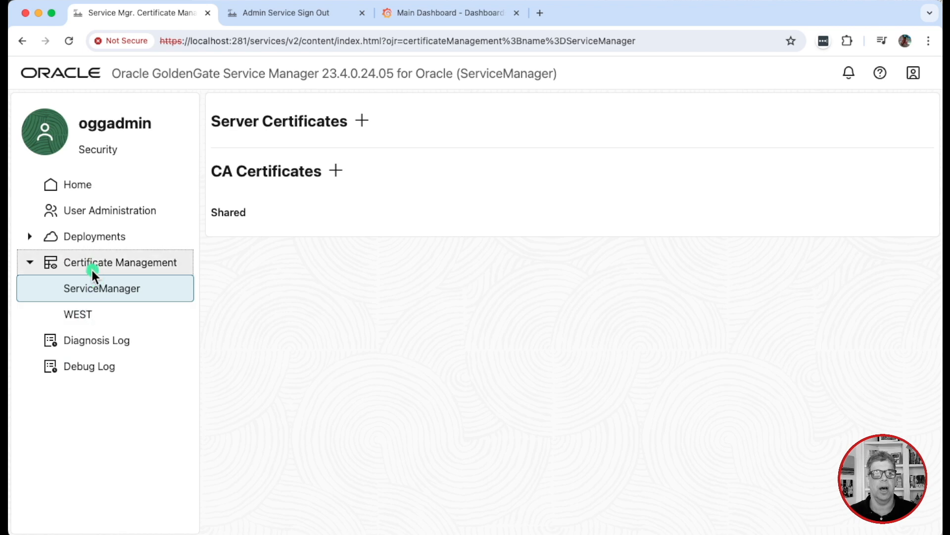
{"action": "left_click", "coordinate": [84, 316]}
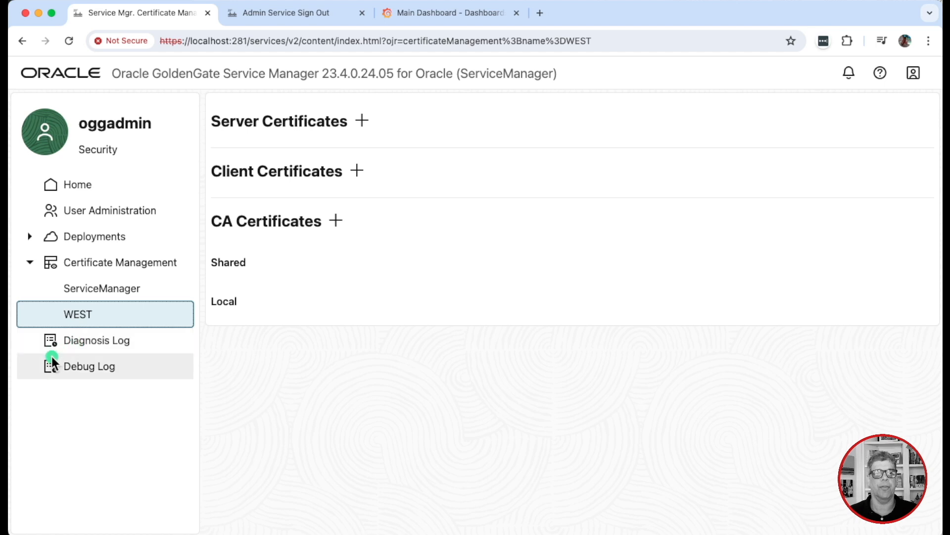
Review the Service Manager's diagnosis log and its debug log with the Enable Debug Log option
{"action": "left_click", "coordinate": [87, 346]}
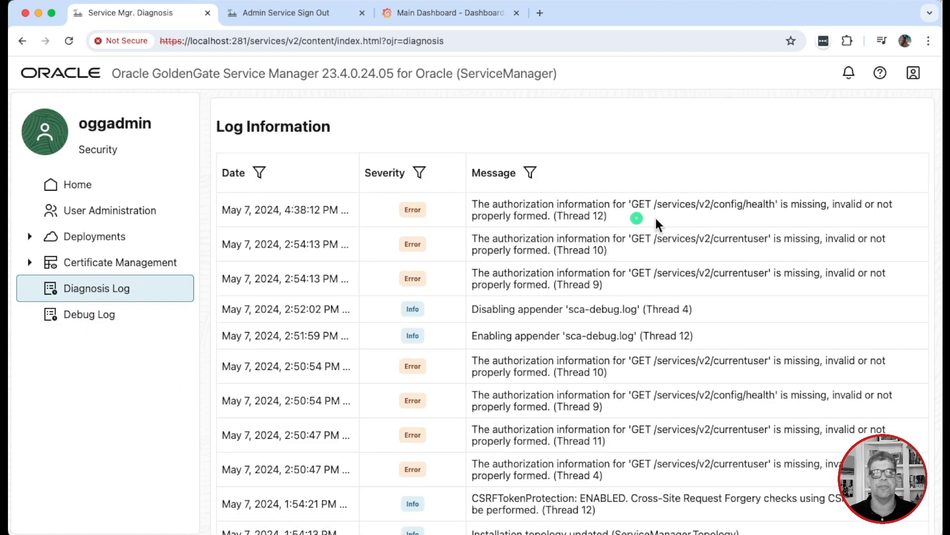
{"action": "left_click", "coordinate": [86, 322]}
{"action": "left_click", "coordinate": [333, 163]}
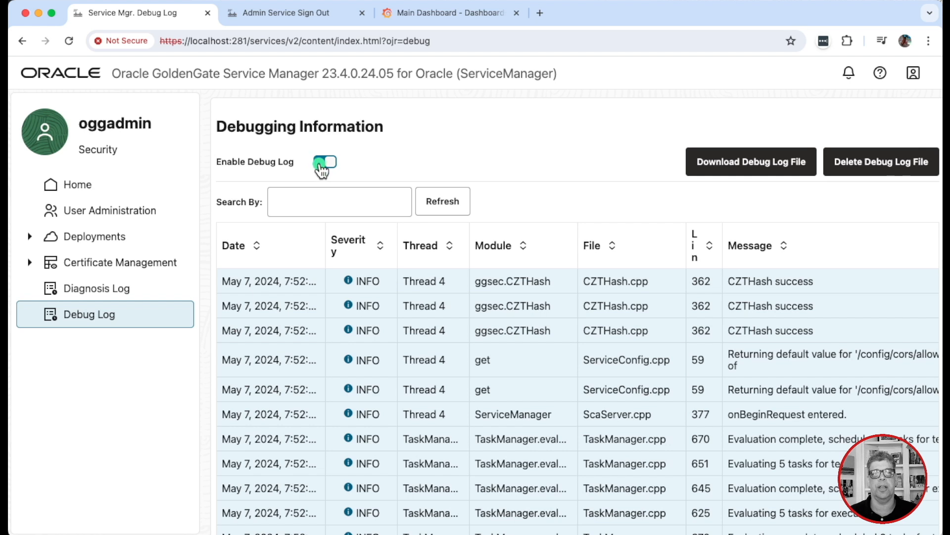
Return to the deployments overview and open the WEST deployment to reach its Administration Service
{"action": "left_click", "coordinate": [76, 190]}
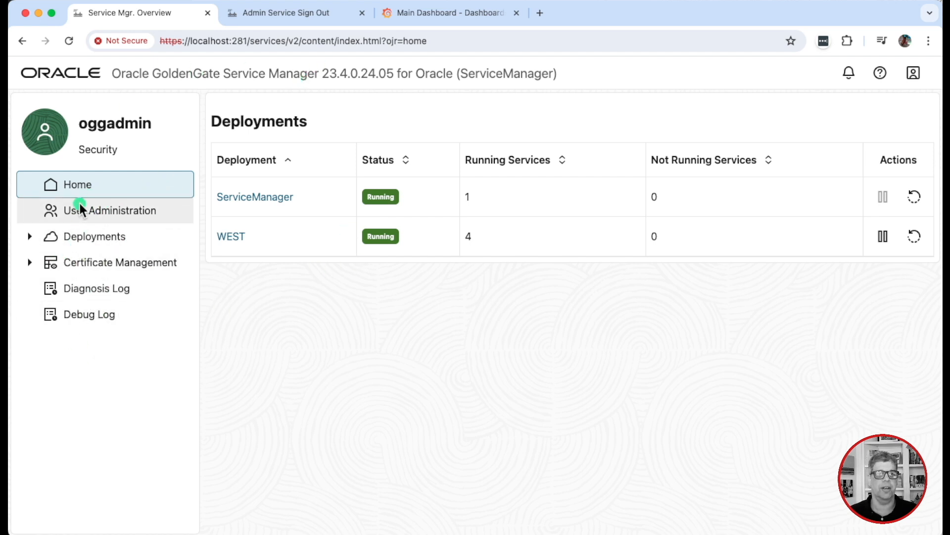
{"action": "left_click", "coordinate": [31, 237]}
{"action": "left_click", "coordinate": [30, 237]}
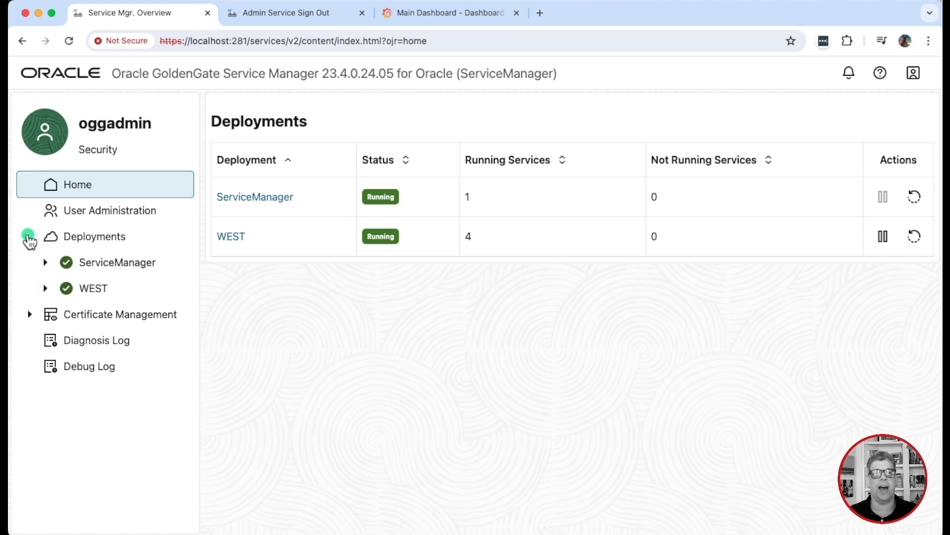
{"action": "left_click", "coordinate": [231, 238]}
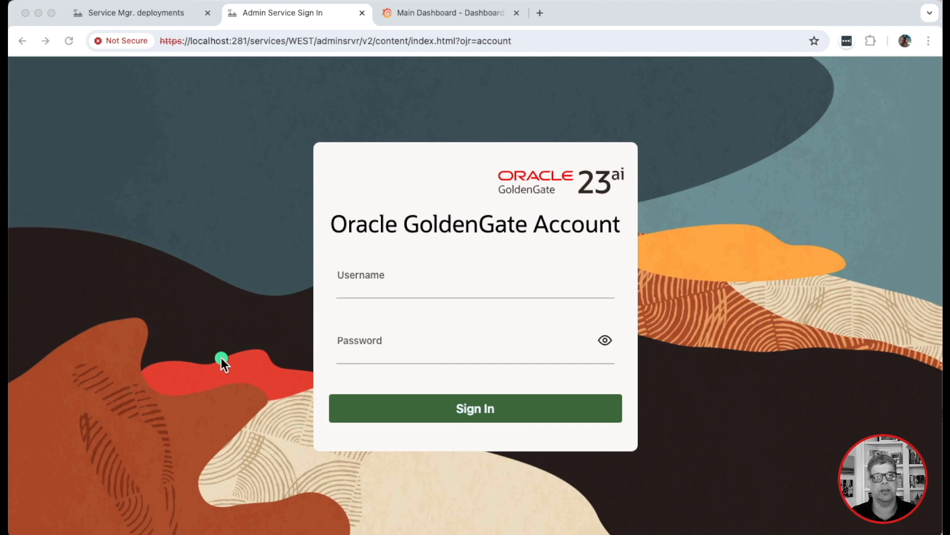
Sign in to WEST's Administration Service with the username oggadmin and the account password
{"action": "left_click", "coordinate": [434, 286]}
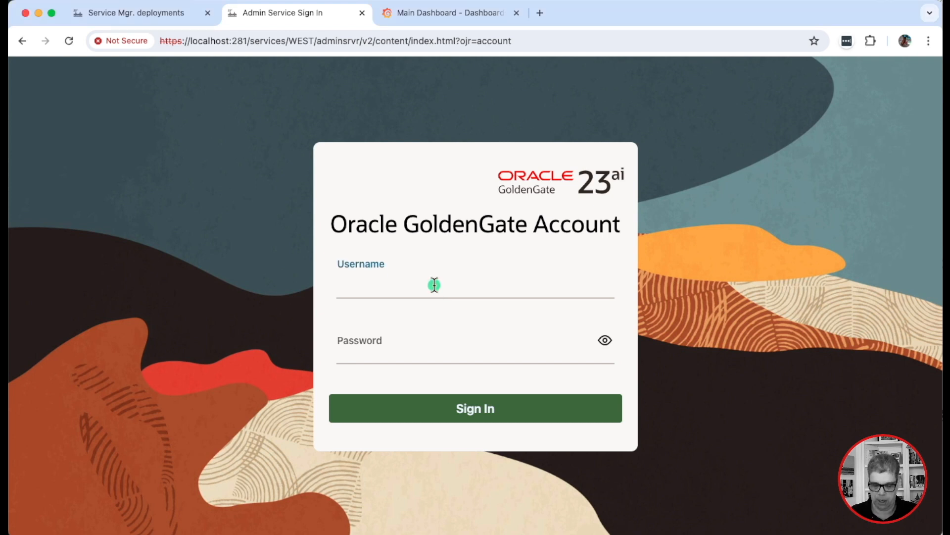
{"action": "type", "text": "oggadmin"}
{"action": "key", "text": "Tab"}
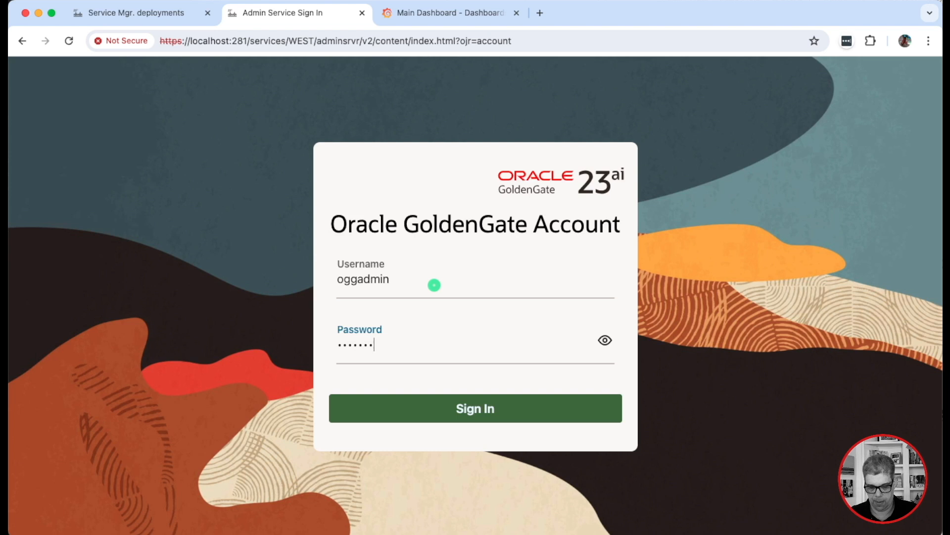
{"action": "key", "text": "Return"}
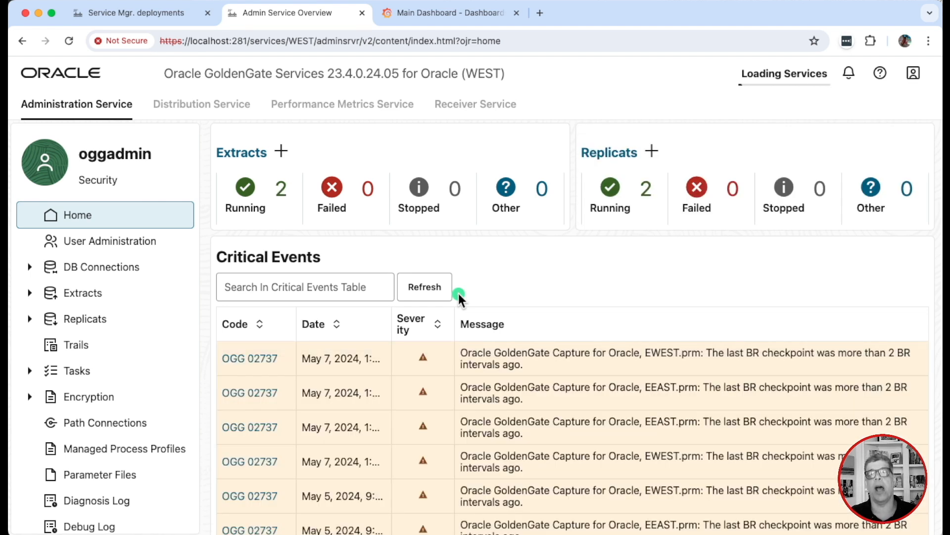
Examine the deployment name and version in the page heading and read through the Critical Events table
{"action": "double_click", "coordinate": [480, 73]}
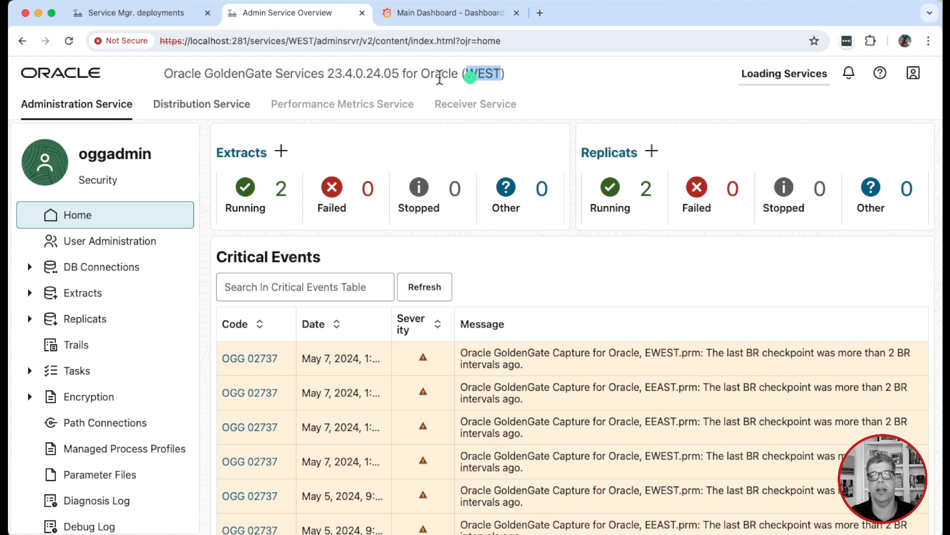
{"action": "left_click_drag", "start_coordinate": [325, 73], "coordinate": [401, 73]}
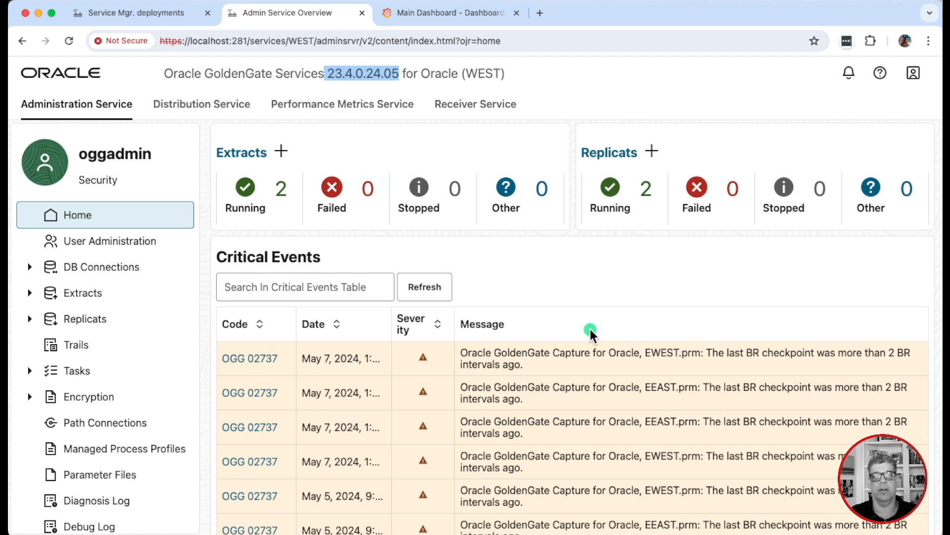
{"action": "scroll", "coordinate": [590, 328], "scroll_direction": "down", "scroll_amount": 8}
{"action": "scroll", "coordinate": [590, 329], "scroll_direction": "up", "scroll_amount": 10}
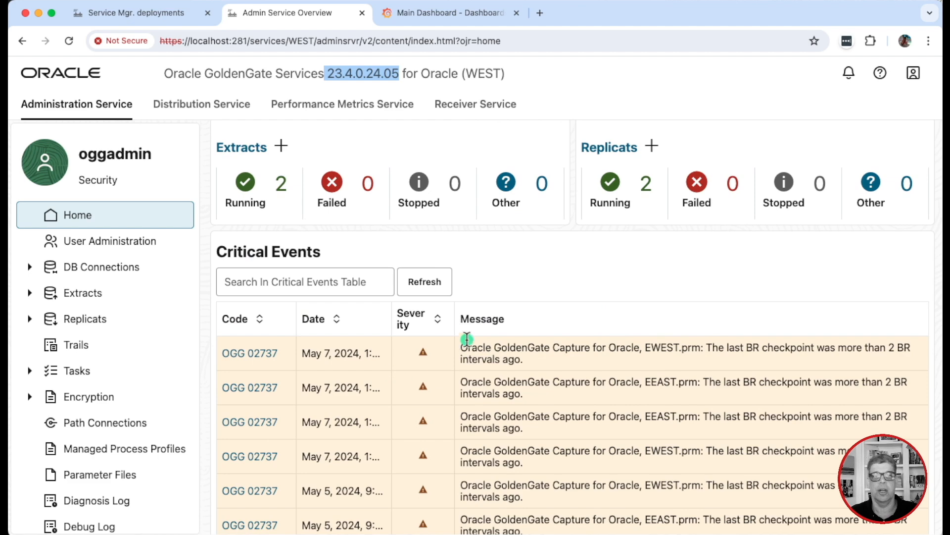
{"action": "scroll", "coordinate": [659, 358], "scroll_direction": "down", "scroll_amount": 8}
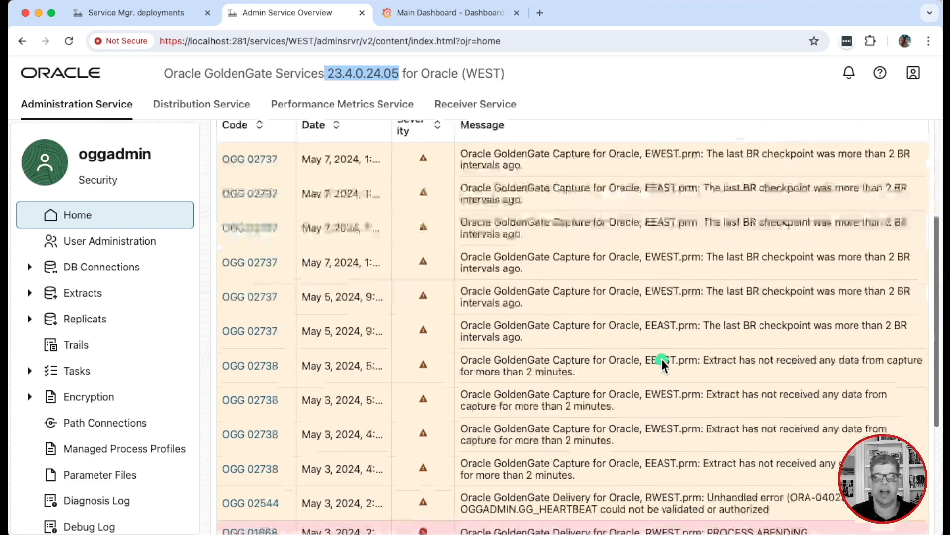
{"action": "scroll", "coordinate": [648, 329], "scroll_direction": "up", "scroll_amount": 6}
{"action": "scroll", "coordinate": [644, 325], "scroll_direction": "up", "scroll_amount": 3}
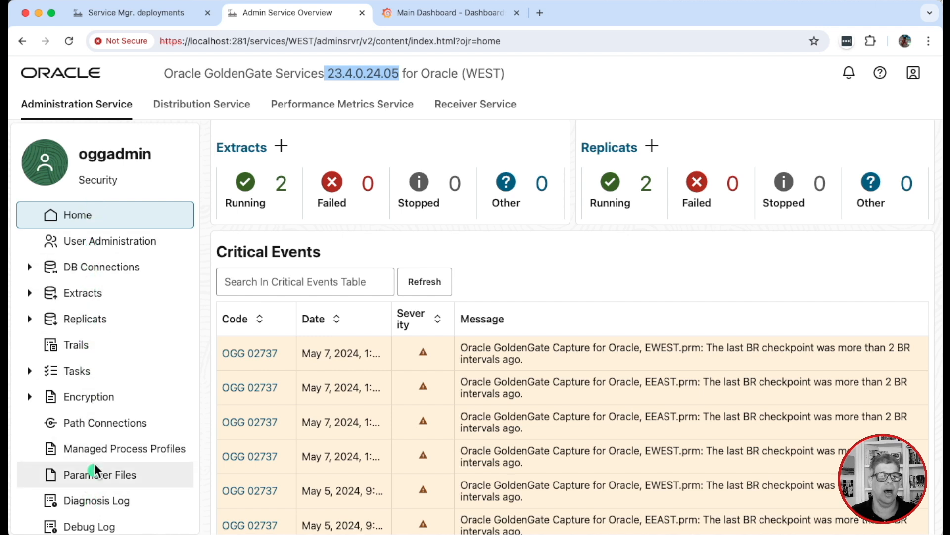
Review WEST's user administration page and the role options offered when creating a new user, then leave the form without submitting
{"action": "left_click", "coordinate": [93, 242]}
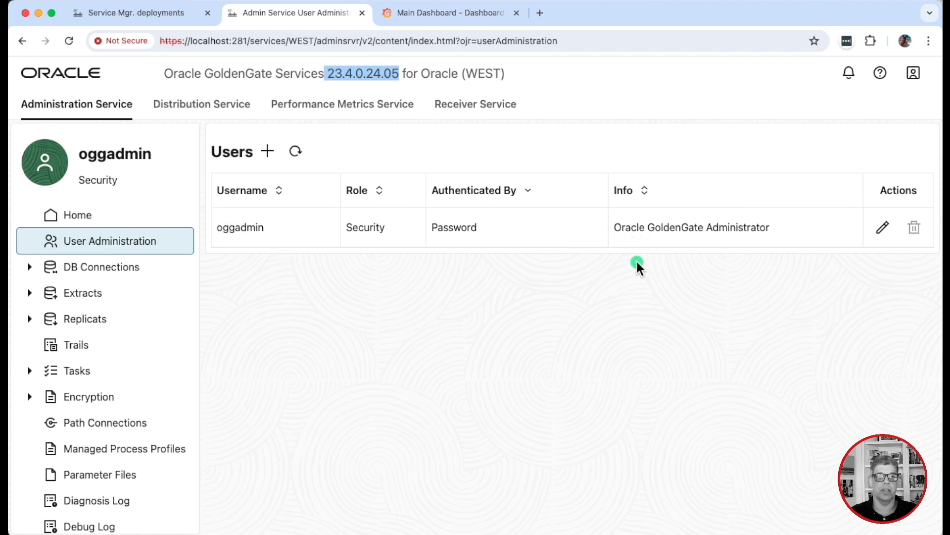
{"action": "left_click", "coordinate": [267, 151]}
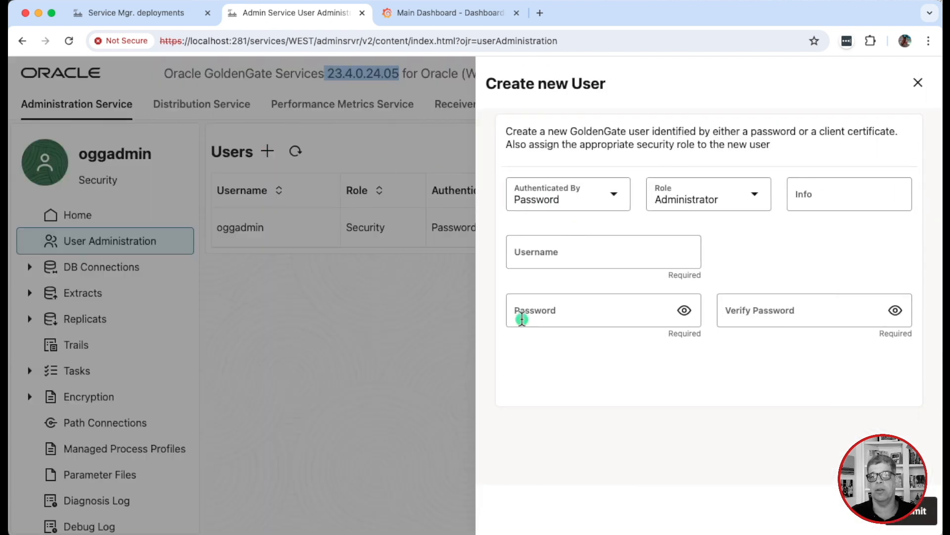
{"action": "left_click", "coordinate": [756, 199]}
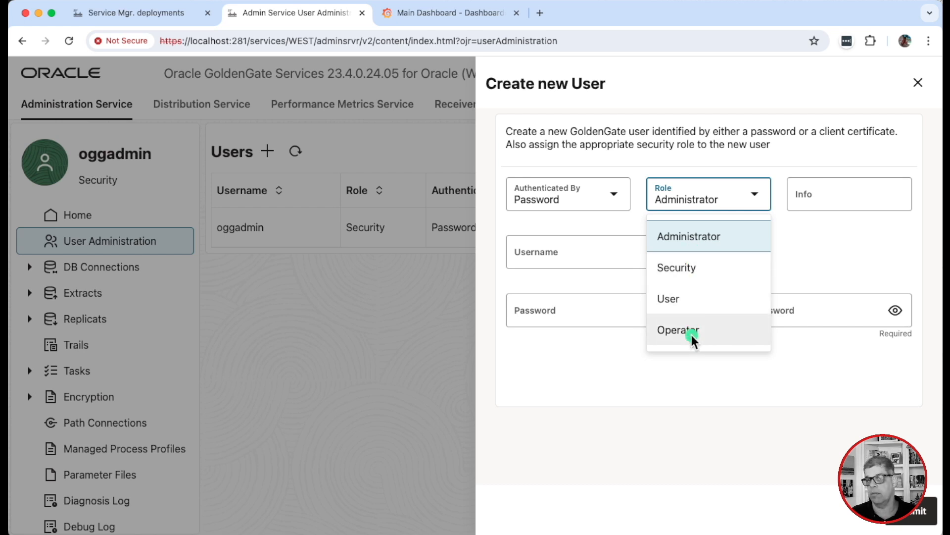
{"action": "left_click", "coordinate": [717, 403]}
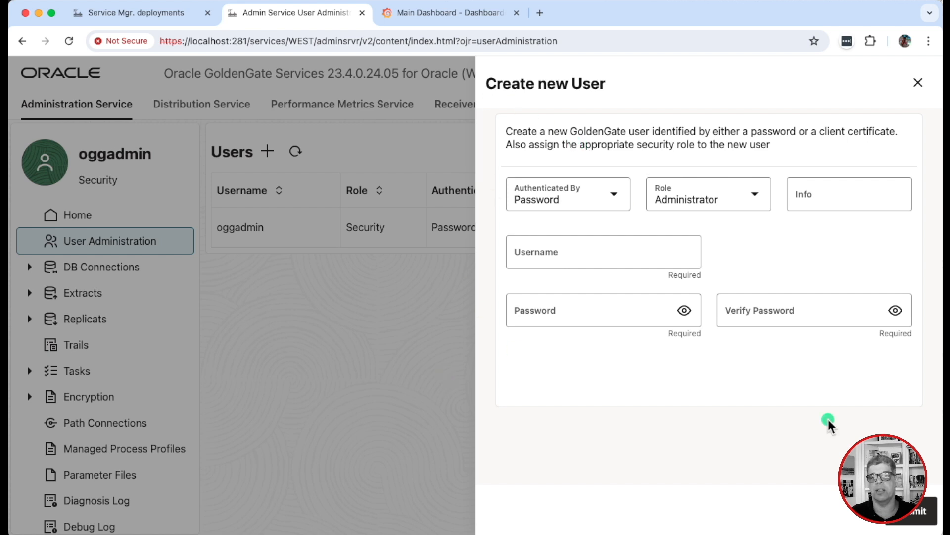
{"action": "left_click", "coordinate": [919, 85]}
Look over the database connections list and the credentials form for adding a connection, closing the form without submitting
{"action": "left_click", "coordinate": [88, 266]}
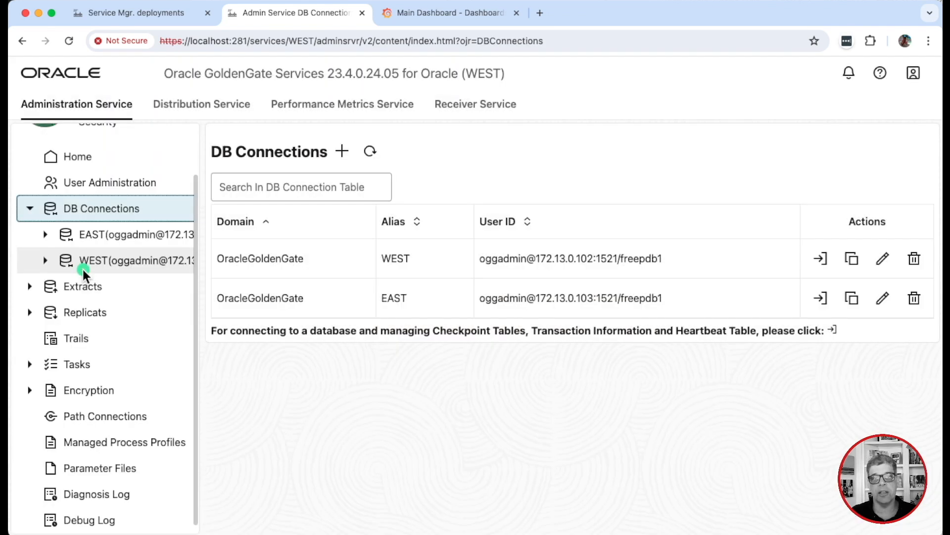
{"action": "left_click", "coordinate": [342, 151]}
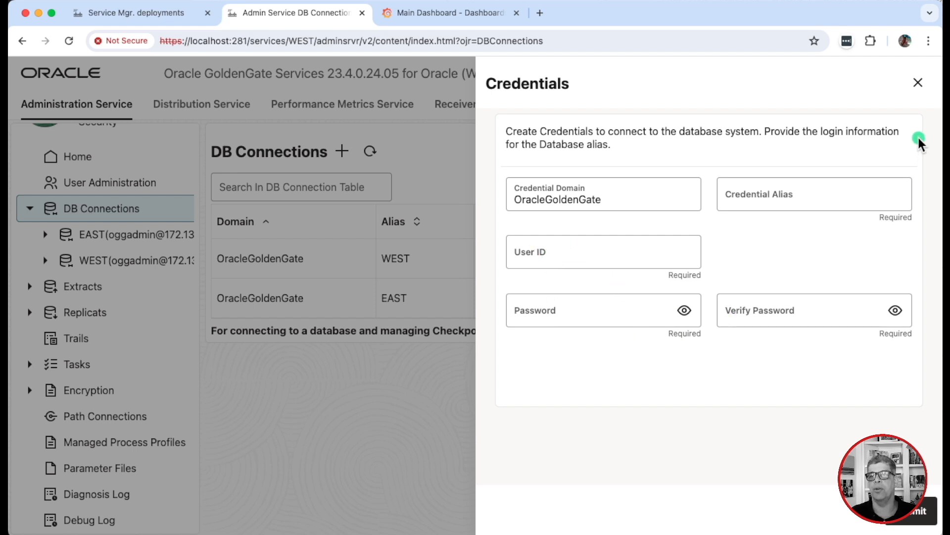
{"action": "left_click", "coordinate": [918, 83]}
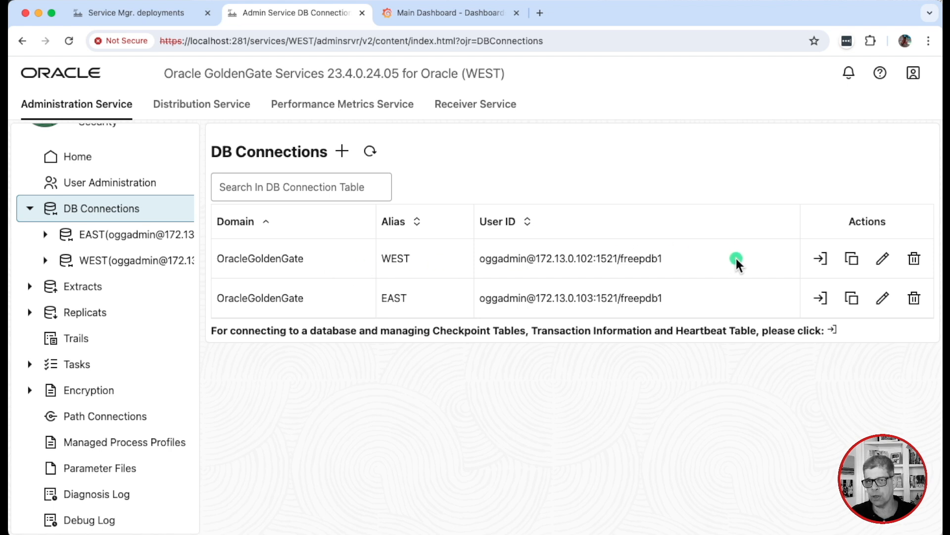
Connect to the WEST database, view its checkpoint table, and look up TRANDATA information for the HR schema
{"action": "left_click", "coordinate": [820, 259]}
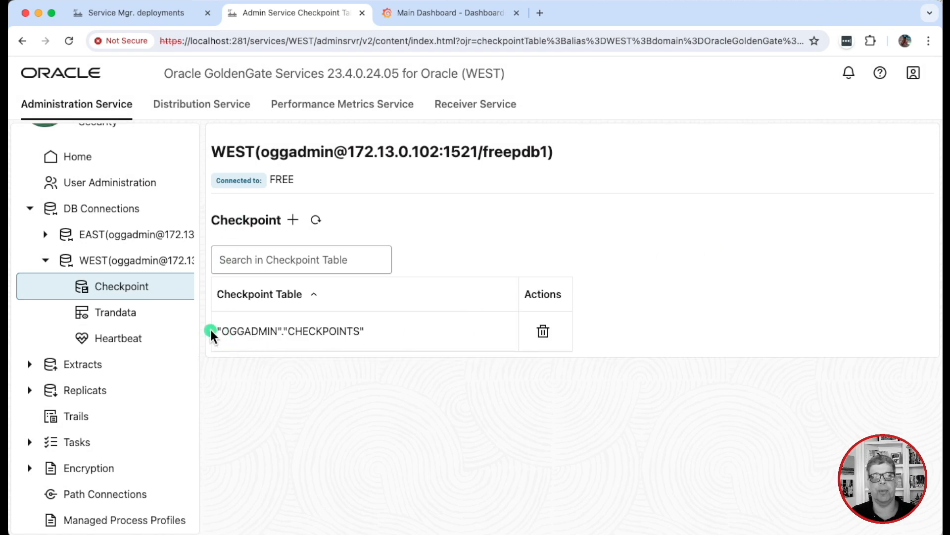
{"action": "left_click", "coordinate": [119, 316]}
{"action": "left_click", "coordinate": [263, 284]}
{"action": "type", "text": "HR"}
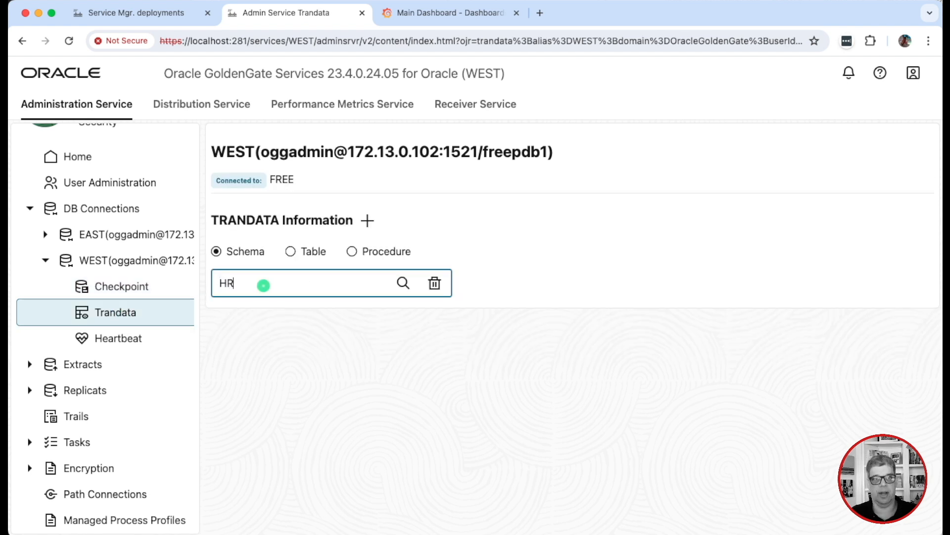
{"action": "key", "text": "Return"}
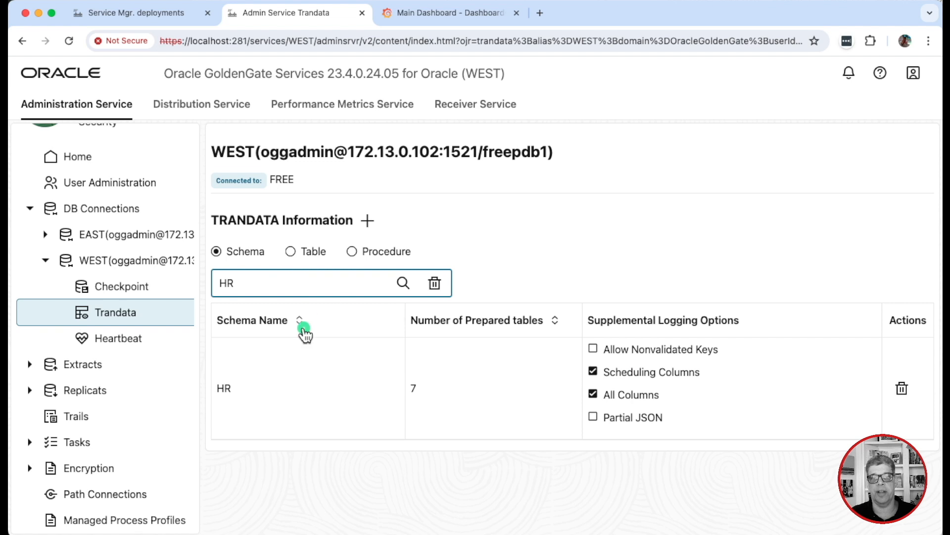
View the heartbeat settings of the WEST database connection, then fold away the connection's entries in the navigation tree
{"action": "left_click", "coordinate": [117, 343]}
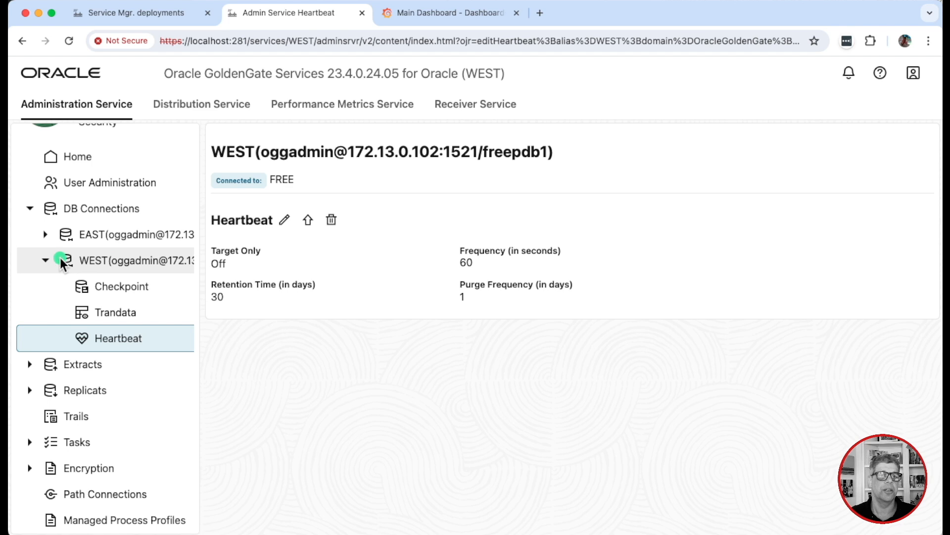
{"action": "left_click", "coordinate": [45, 260]}
{"action": "left_click", "coordinate": [32, 211]}
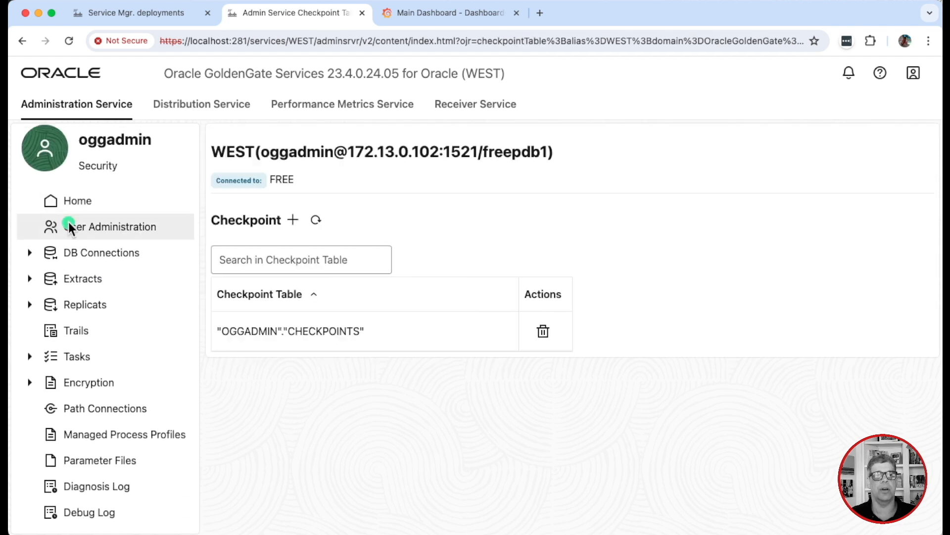
{"action": "left_click", "coordinate": [31, 254]}
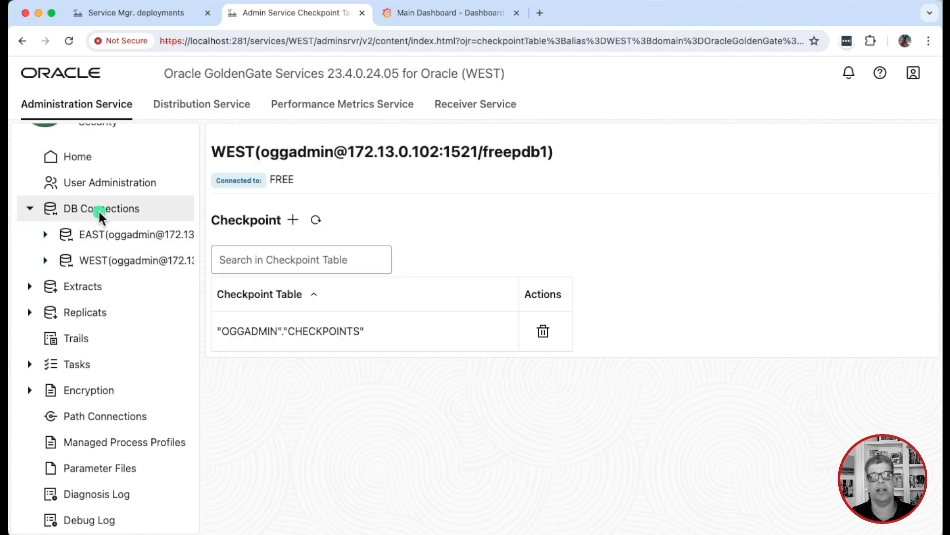
Review the extracts overview and examine the EEAST extract's status, trail, encryption and managed options
{"action": "left_click", "coordinate": [83, 285]}
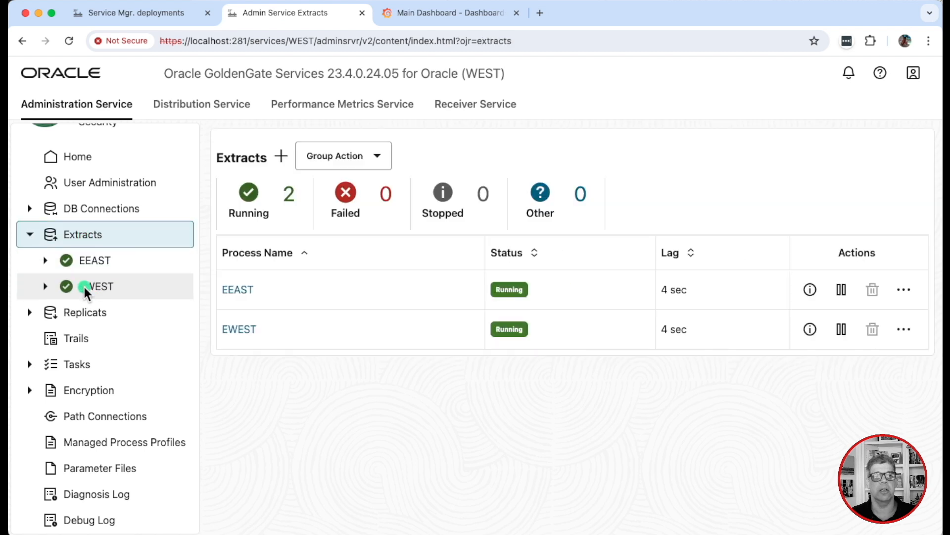
{"action": "left_click", "coordinate": [48, 262]}
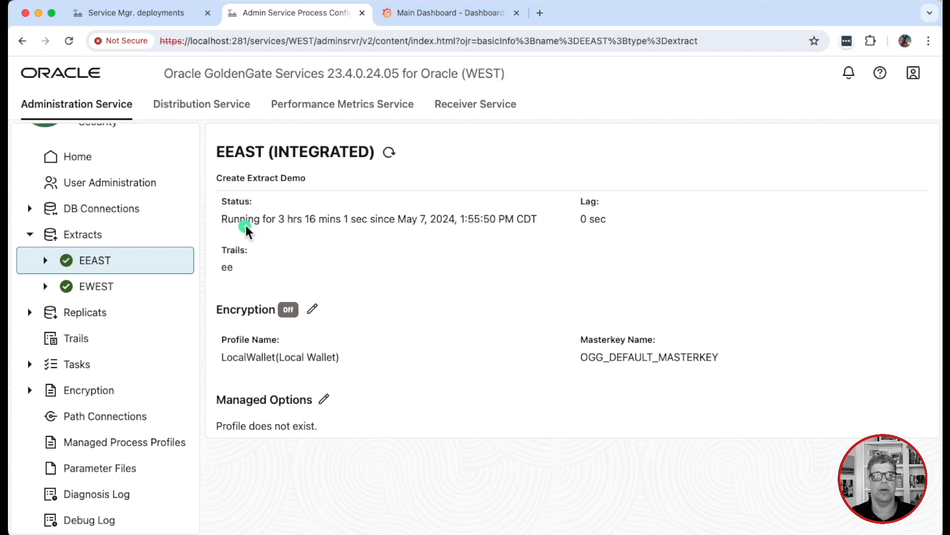
{"action": "left_click", "coordinate": [84, 236]}
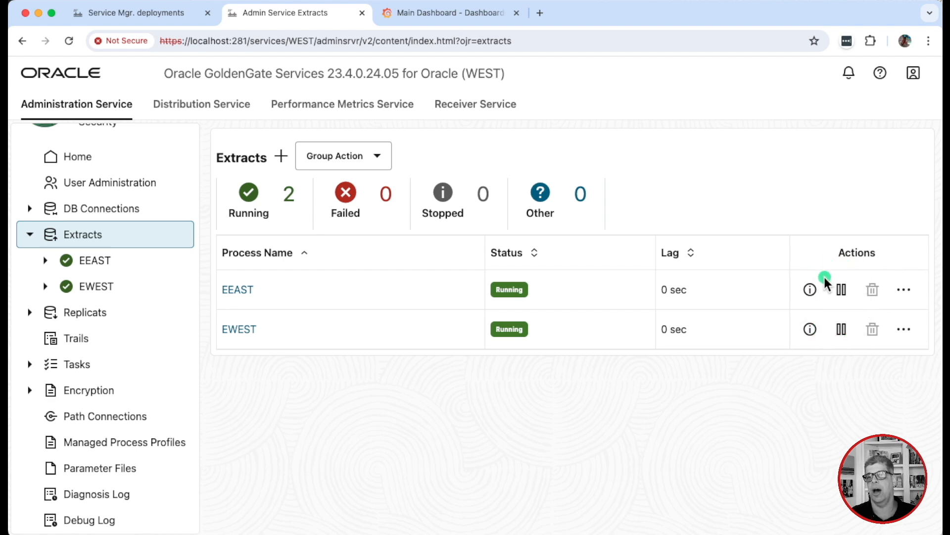
{"action": "left_click", "coordinate": [810, 290]}
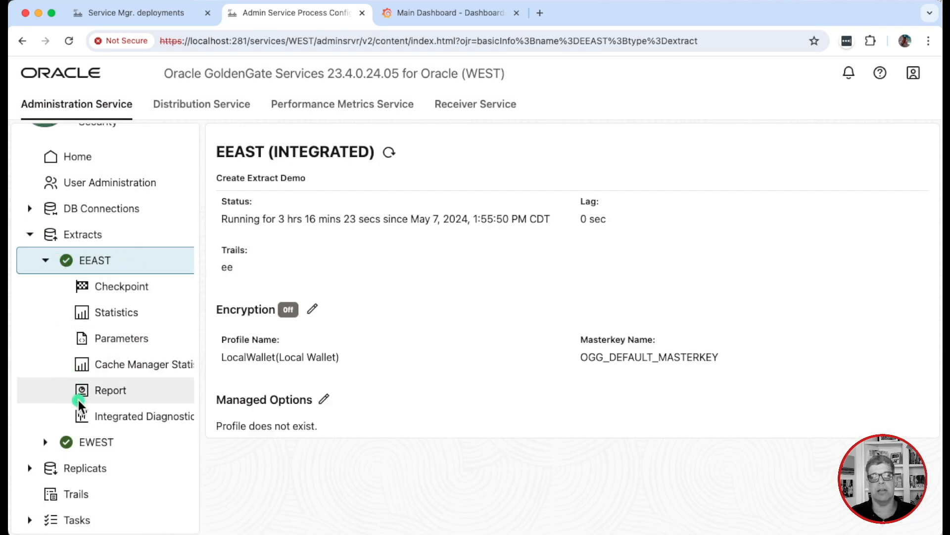
Return to the extracts overview and check which group actions are offered, leaving the extracts running
{"action": "left_click", "coordinate": [64, 237]}
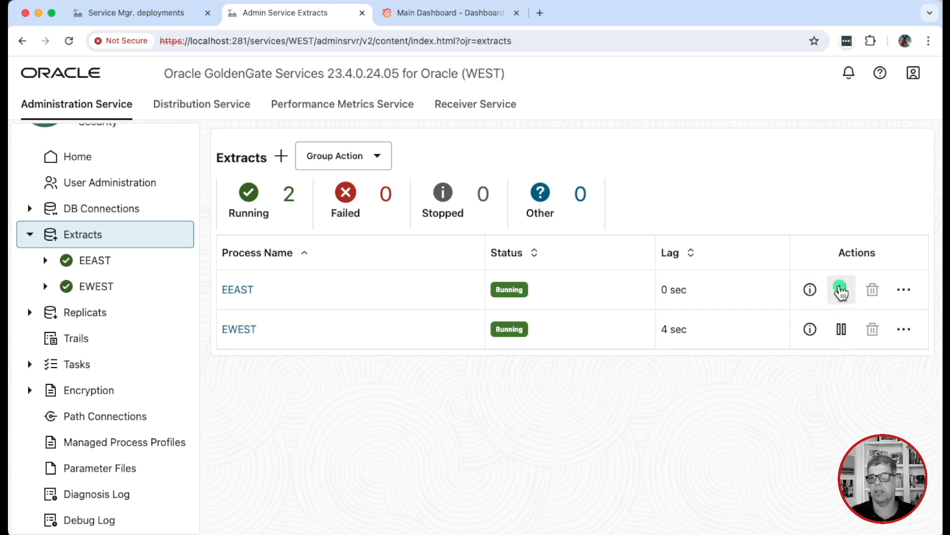
{"action": "left_click", "coordinate": [376, 157]}
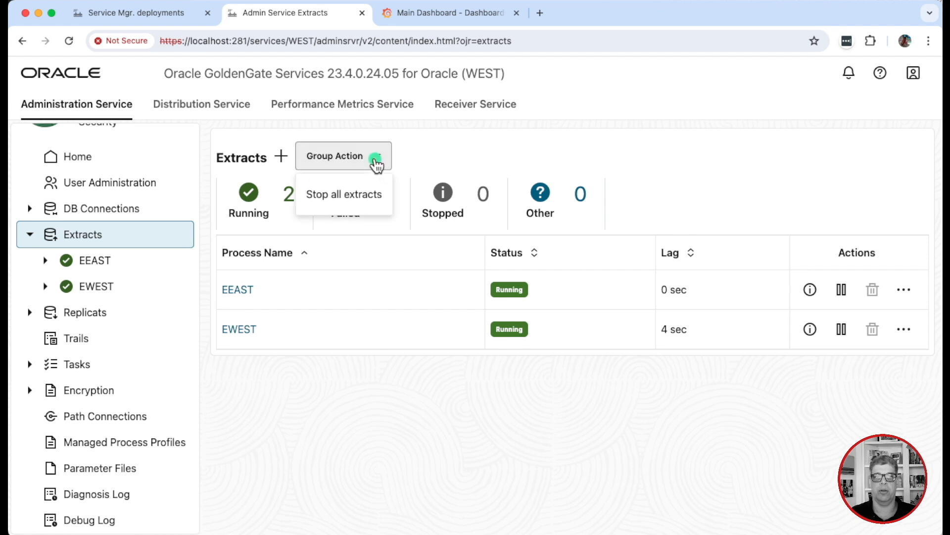
{"action": "left_click", "coordinate": [317, 191]}
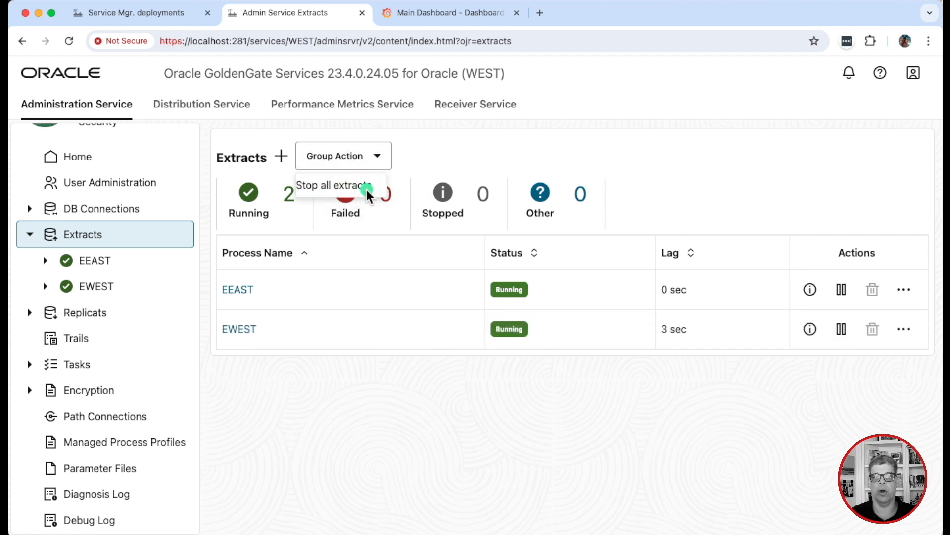
{"action": "left_click", "coordinate": [422, 389]}
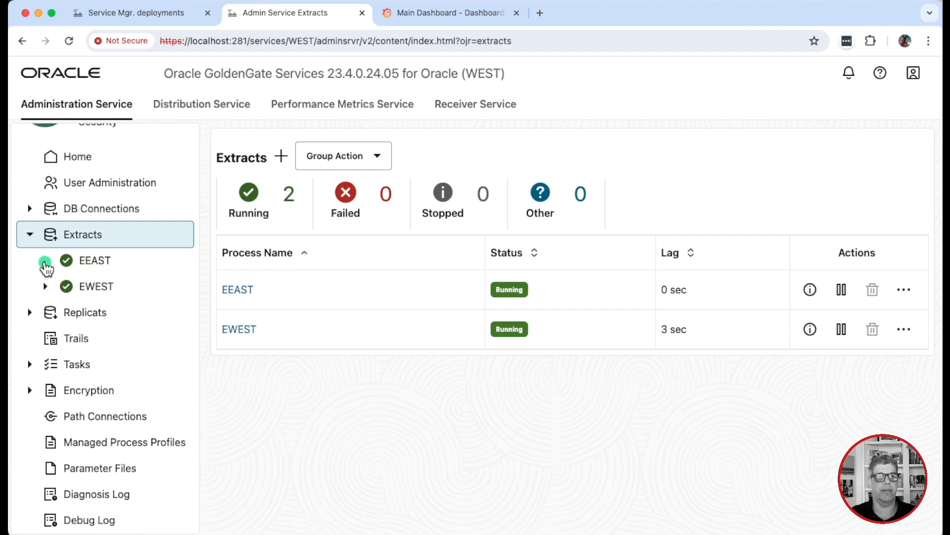
Examine the EEAST extract's checkpoint details, comparing the trail sequence and offset with the output checkpoint's values
{"action": "left_click", "coordinate": [239, 291]}
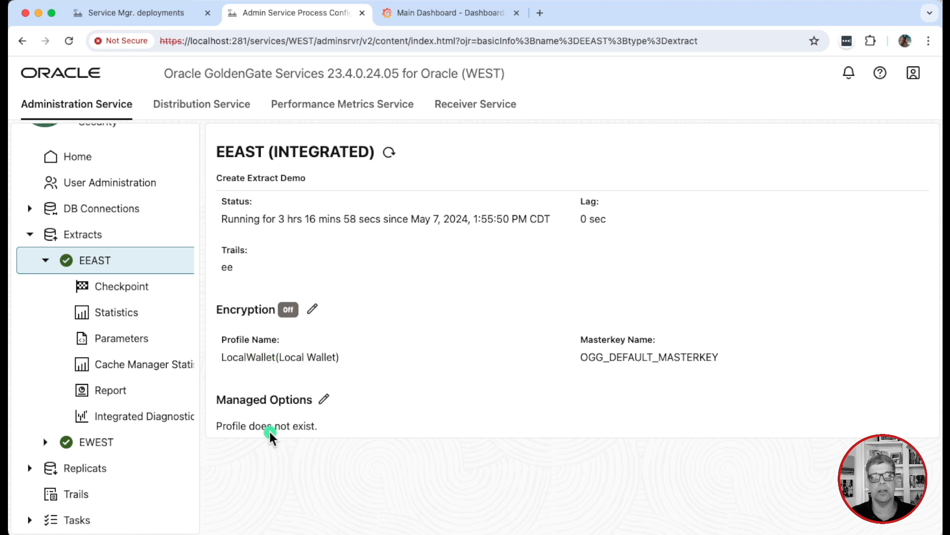
{"action": "left_click", "coordinate": [117, 287]}
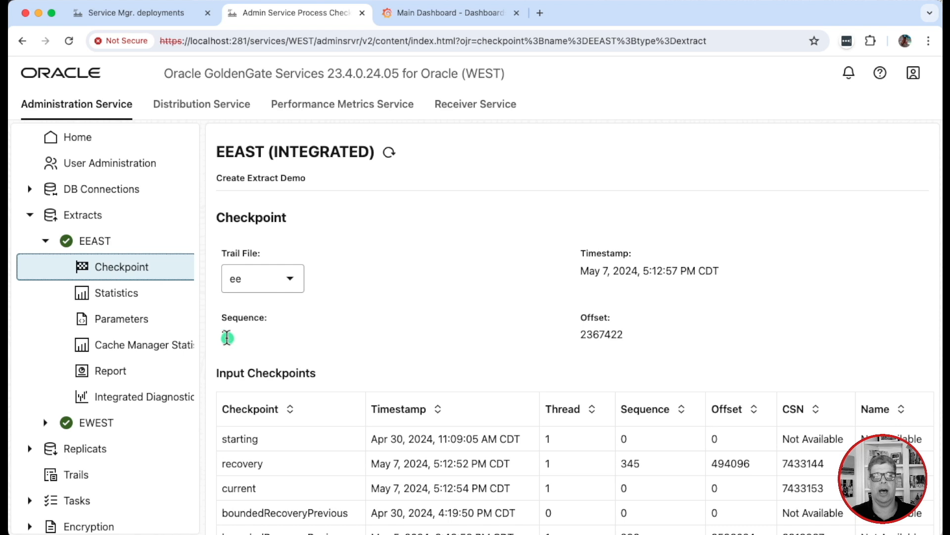
{"action": "left_click_drag", "start_coordinate": [236, 334], "coordinate": [222, 337]}
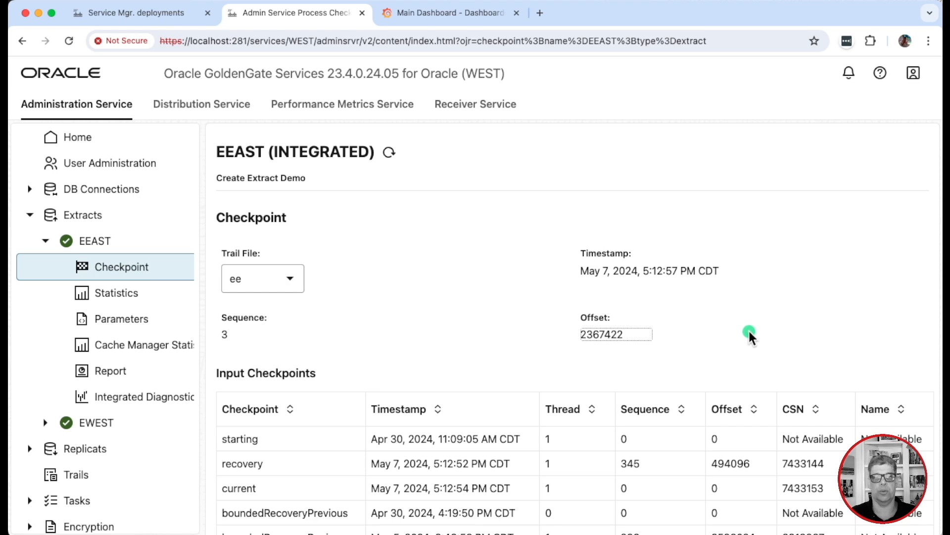
{"action": "scroll", "coordinate": [748, 329], "scroll_direction": "down", "scroll_amount": 3}
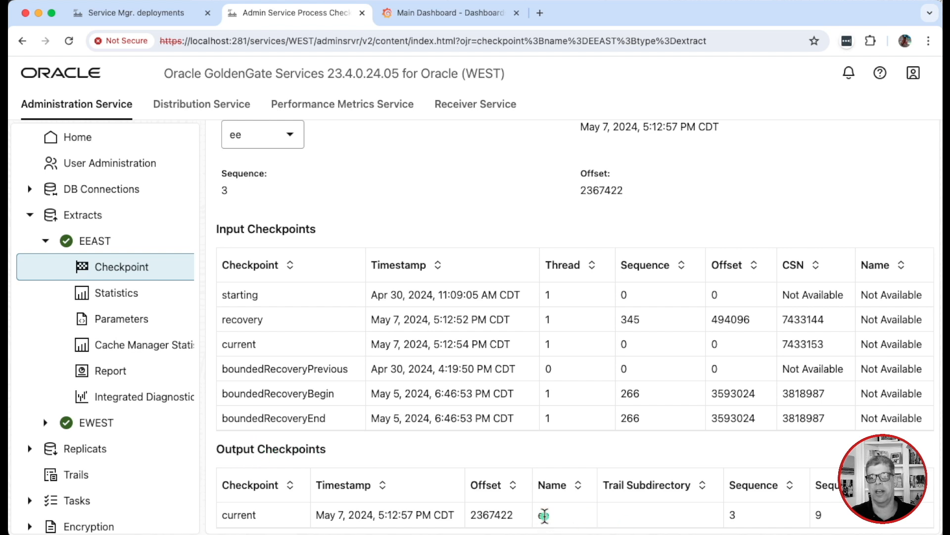
{"action": "double_click", "coordinate": [735, 516]}
{"action": "double_click", "coordinate": [505, 513]}
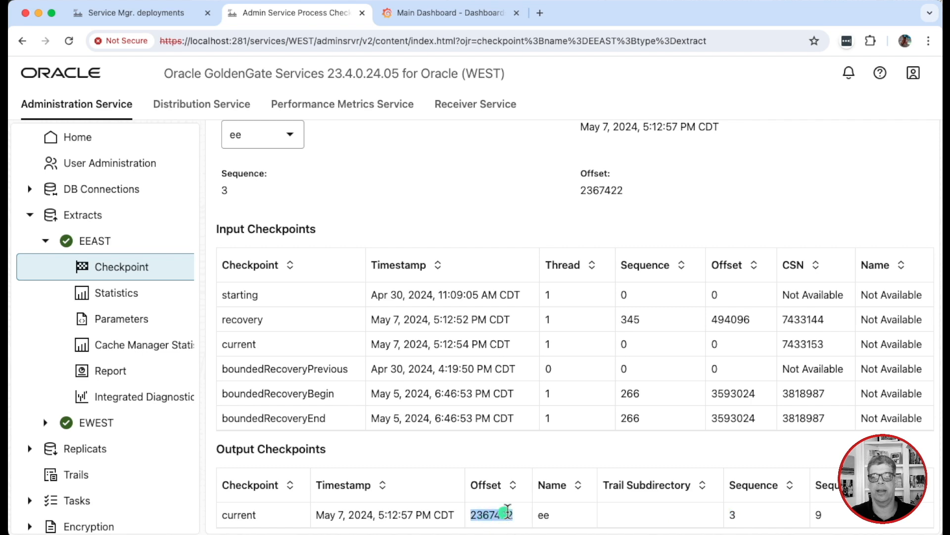
Review the EEAST extract's total DDL and table statistics, followed by its parameters
{"action": "left_click", "coordinate": [108, 297]}
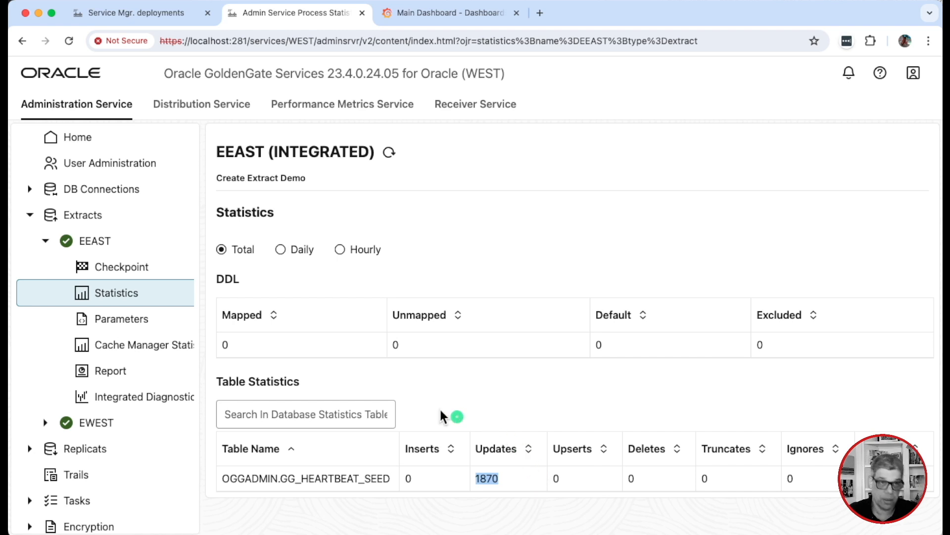
{"action": "left_click", "coordinate": [113, 323]}
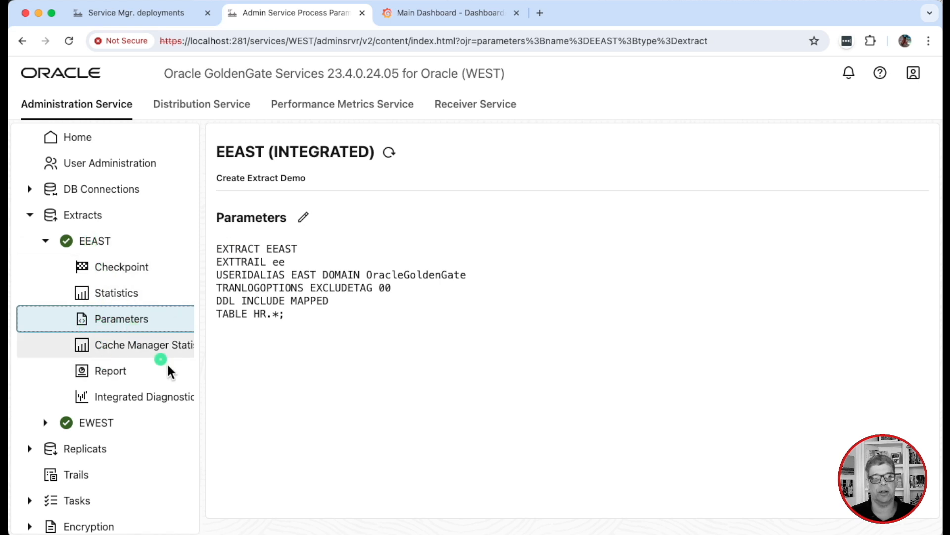
Open the deployment's list of parameter files and look through the extract, replicat and GLOBALS files
{"action": "scroll", "coordinate": [168, 371], "scroll_direction": "down", "scroll_amount": 4}
{"action": "scroll", "coordinate": [170, 373], "scroll_direction": "down", "scroll_amount": 1}
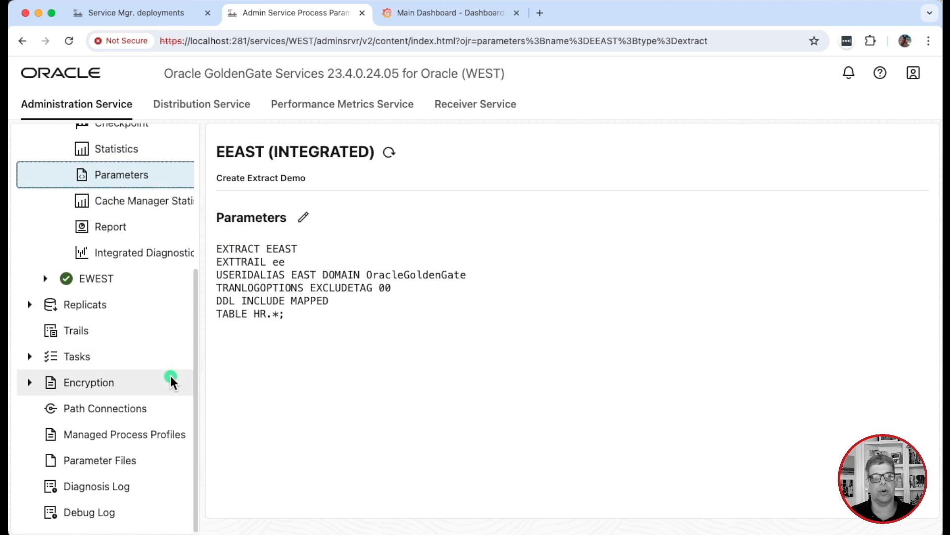
{"action": "left_click", "coordinate": [94, 464]}
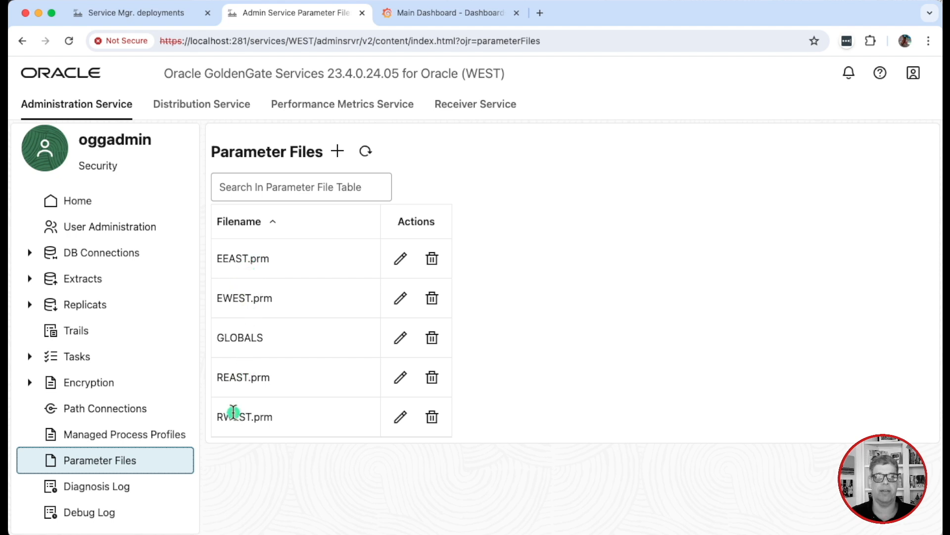
Reopen the EEAST extract, review its cache manager statistics, and read through the EEAST.rpt report file
{"action": "left_click", "coordinate": [30, 278]}
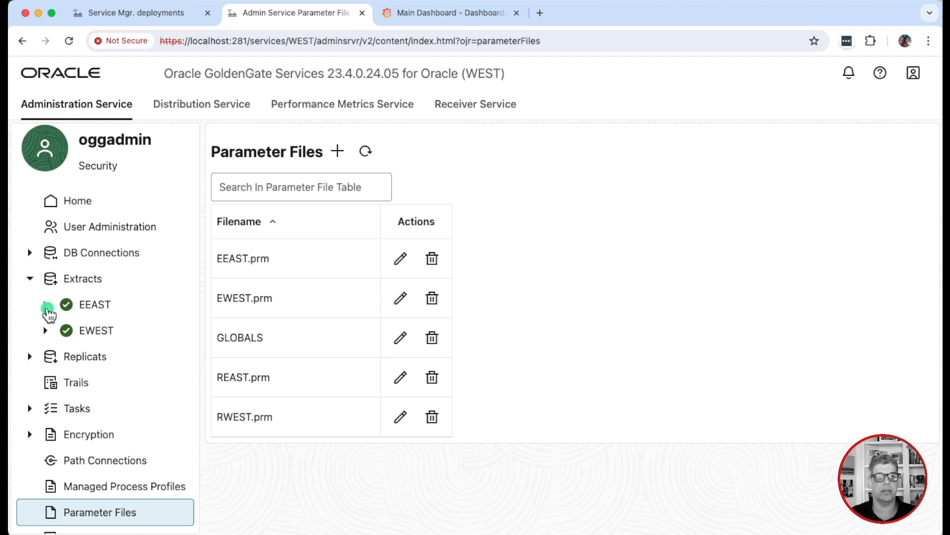
{"action": "left_click", "coordinate": [75, 305]}
{"action": "scroll", "coordinate": [156, 282], "scroll_direction": "down", "scroll_amount": 3}
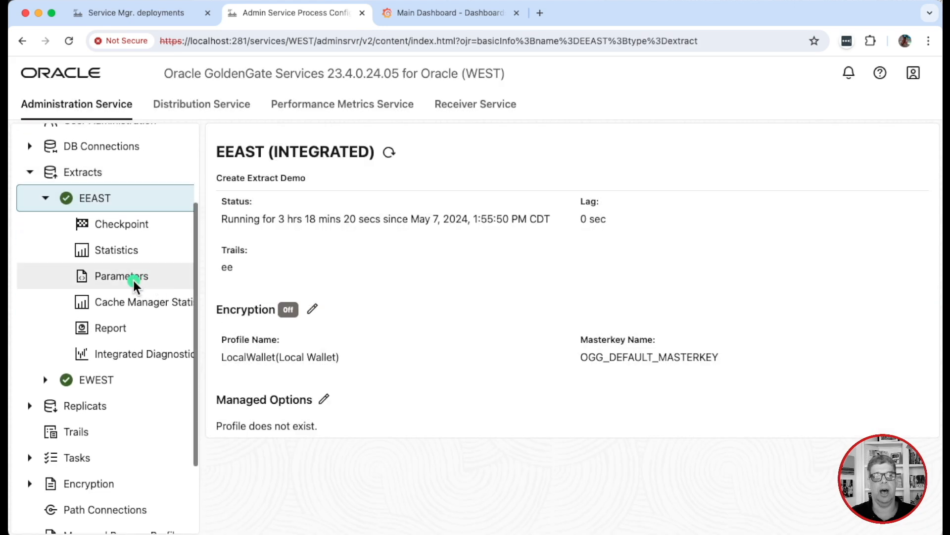
{"action": "left_click", "coordinate": [117, 310]}
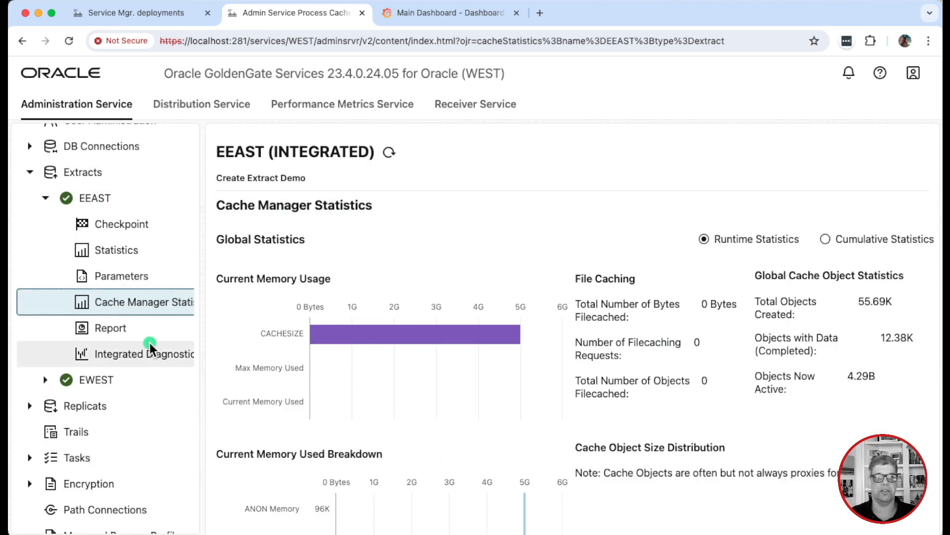
{"action": "left_click", "coordinate": [113, 332]}
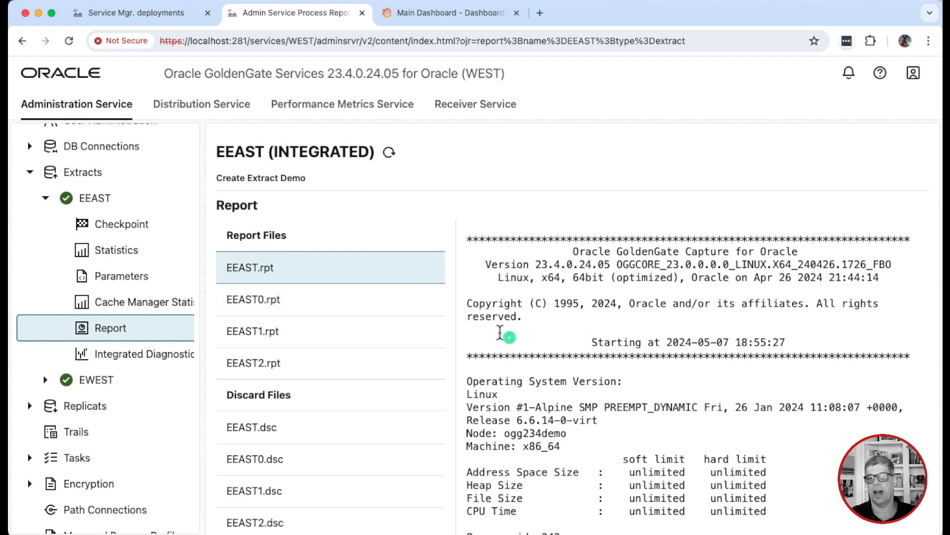
{"action": "scroll", "coordinate": [742, 406], "scroll_direction": "down", "scroll_amount": 5}
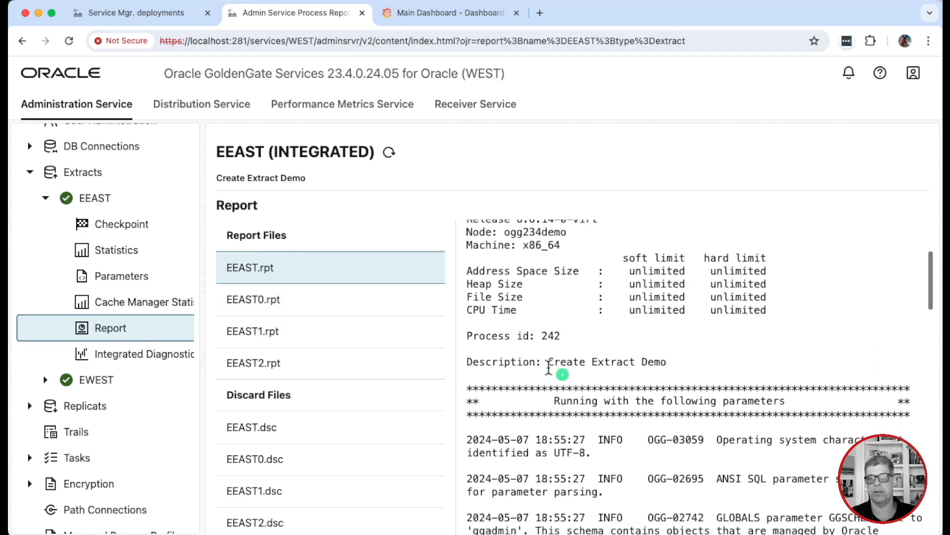
Read the rest of the EEAST.rpt report, from the running parameters and database details through to the run time messages
{"action": "scroll", "coordinate": [675, 402], "scroll_direction": "down", "scroll_amount": 6}
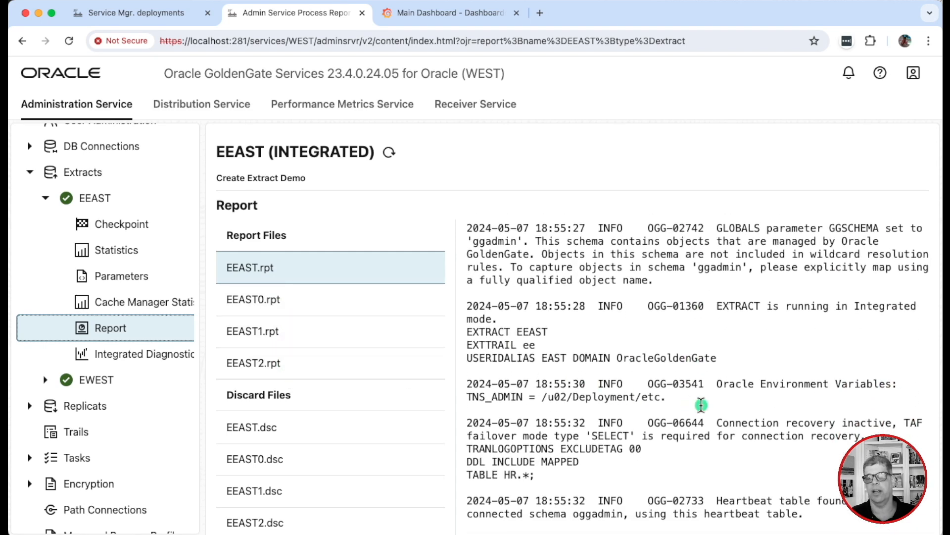
{"action": "scroll", "coordinate": [718, 415], "scroll_direction": "down", "scroll_amount": 15}
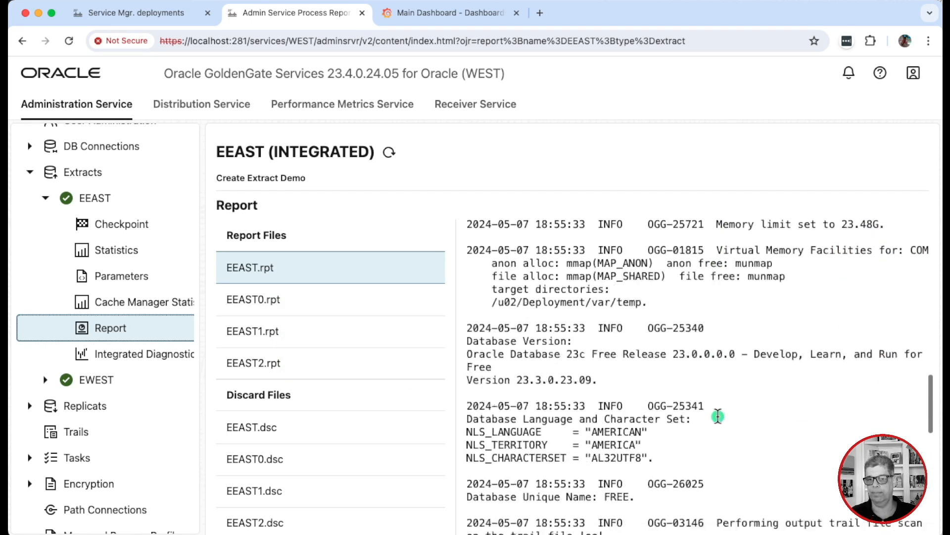
{"action": "scroll", "coordinate": [717, 414], "scroll_direction": "down", "scroll_amount": 15}
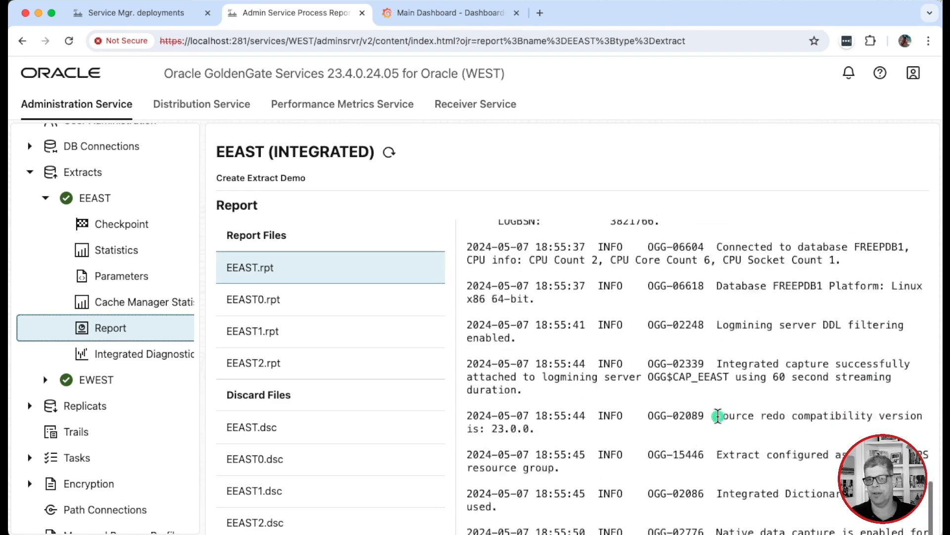
{"action": "scroll", "coordinate": [718, 416], "scroll_direction": "down", "scroll_amount": 10}
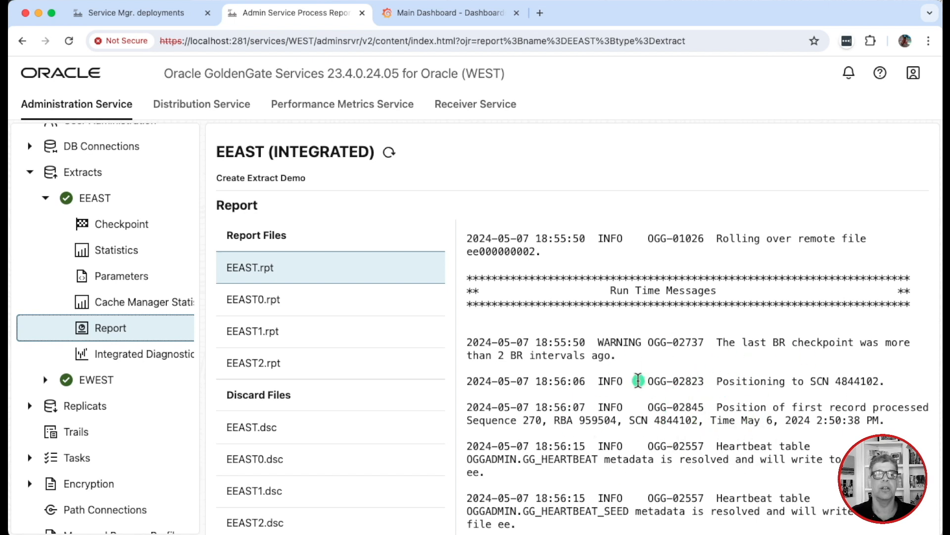
Open the EEAST extract's integrated diagnostics and view the frequency and duration options for a new collection without creating one
{"action": "left_click", "coordinate": [115, 361]}
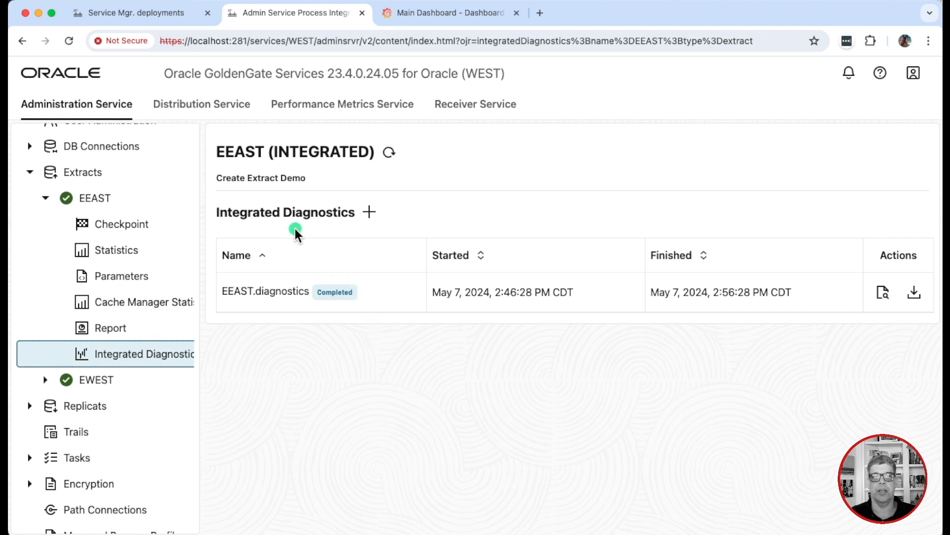
{"action": "left_click", "coordinate": [368, 218]}
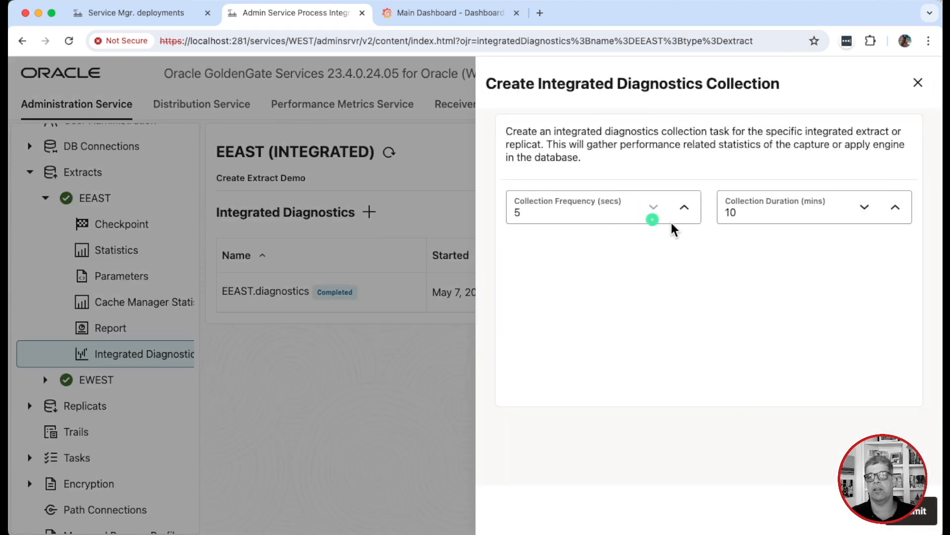
{"action": "left_click", "coordinate": [918, 83]}
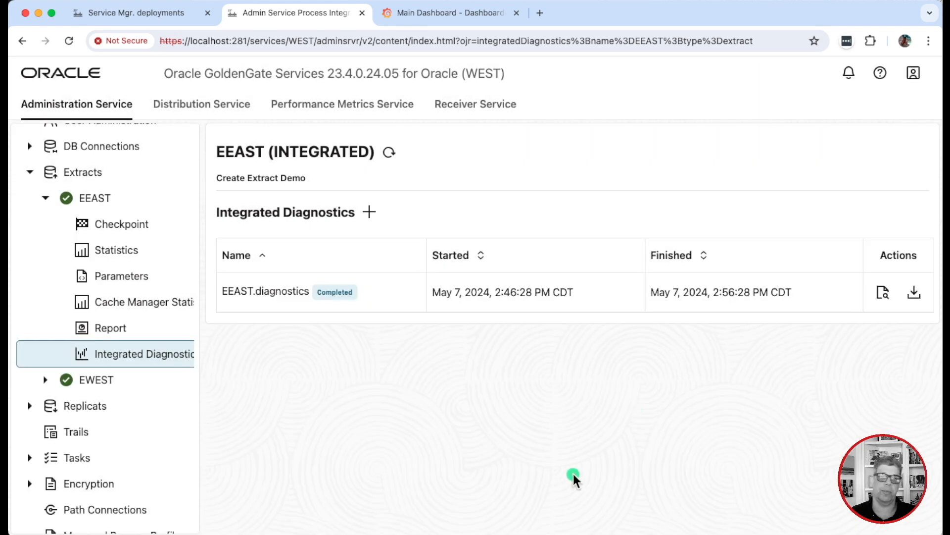
Open the EEAST.diagnostics collection and examine its Lag and Messages graphs over a narrower timestamp range
{"action": "left_click", "coordinate": [883, 294]}
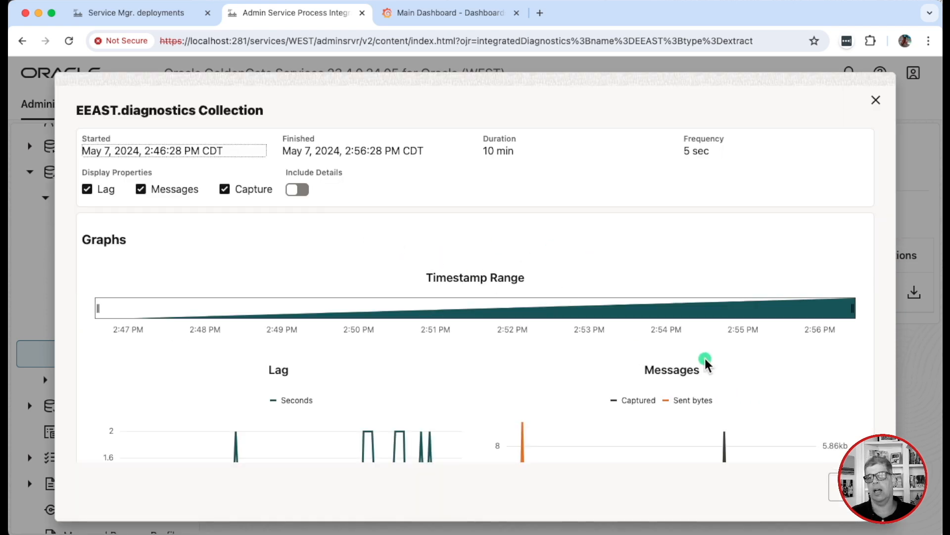
{"action": "scroll", "coordinate": [706, 364], "scroll_direction": "down", "scroll_amount": 3}
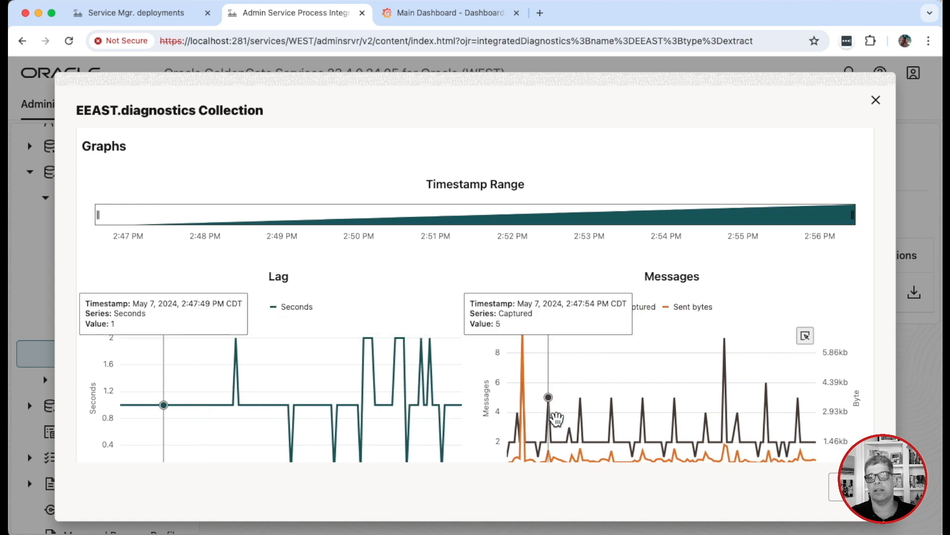
{"action": "scroll", "coordinate": [719, 397], "scroll_direction": "up", "scroll_amount": 5}
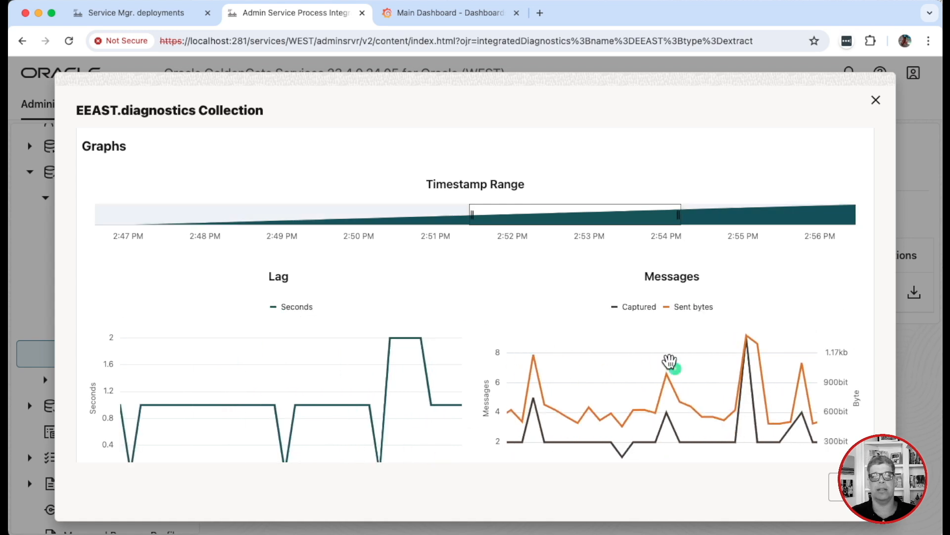
{"action": "scroll", "coordinate": [664, 353], "scroll_direction": "up", "scroll_amount": 3}
{"action": "scroll", "coordinate": [718, 182], "scroll_direction": "up", "scroll_amount": 2}
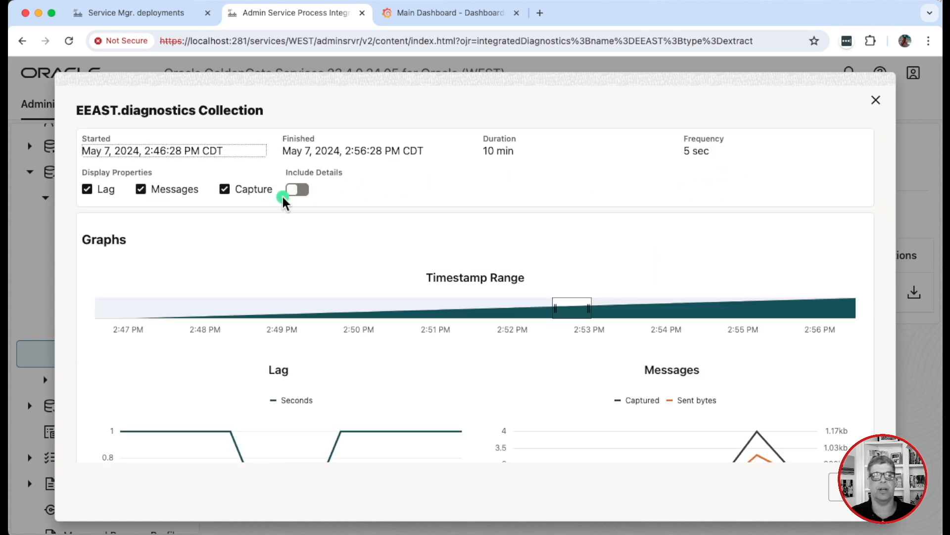
Include details in the EEAST.diagnostics collection and examine the Capture process graph's CPU and top wait event series
{"action": "left_click", "coordinate": [301, 192]}
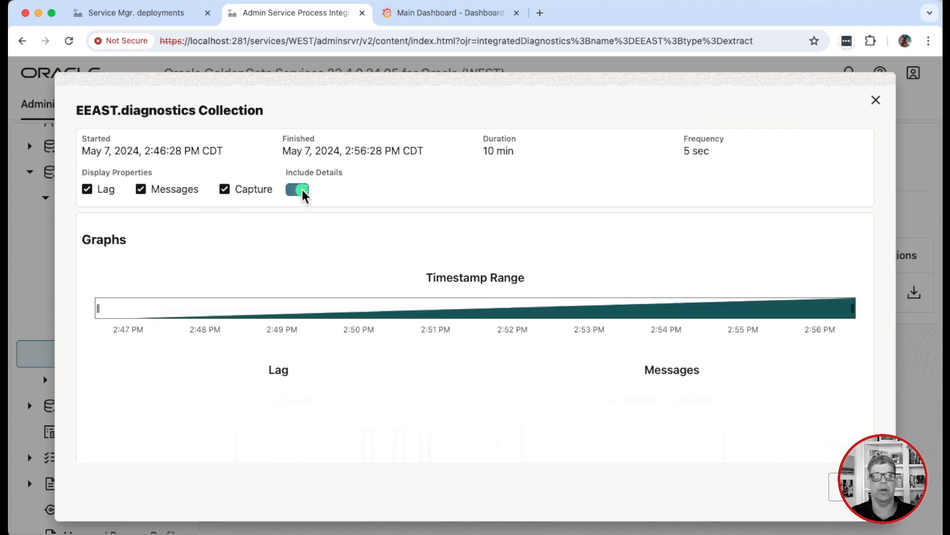
{"action": "scroll", "coordinate": [715, 271], "scroll_direction": "down", "scroll_amount": 10}
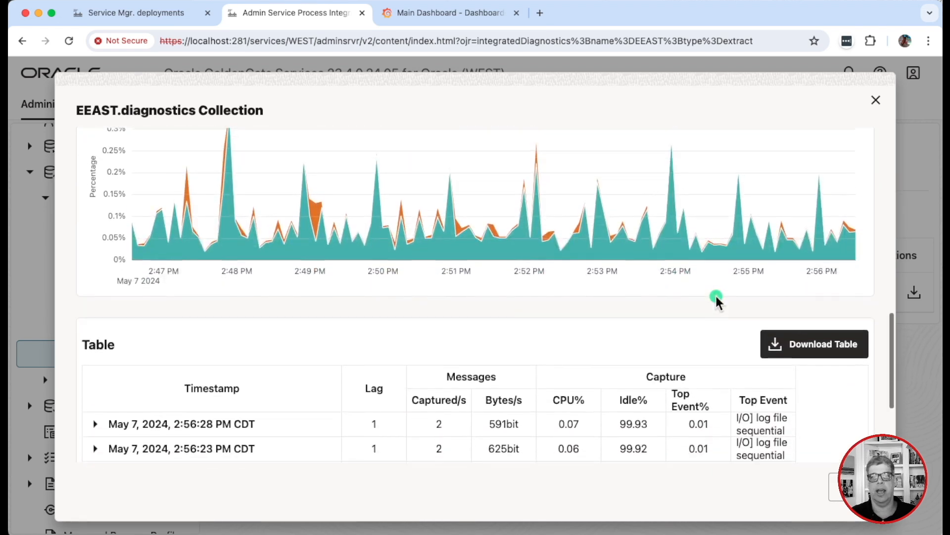
{"action": "scroll", "coordinate": [717, 299], "scroll_direction": "up", "scroll_amount": 2}
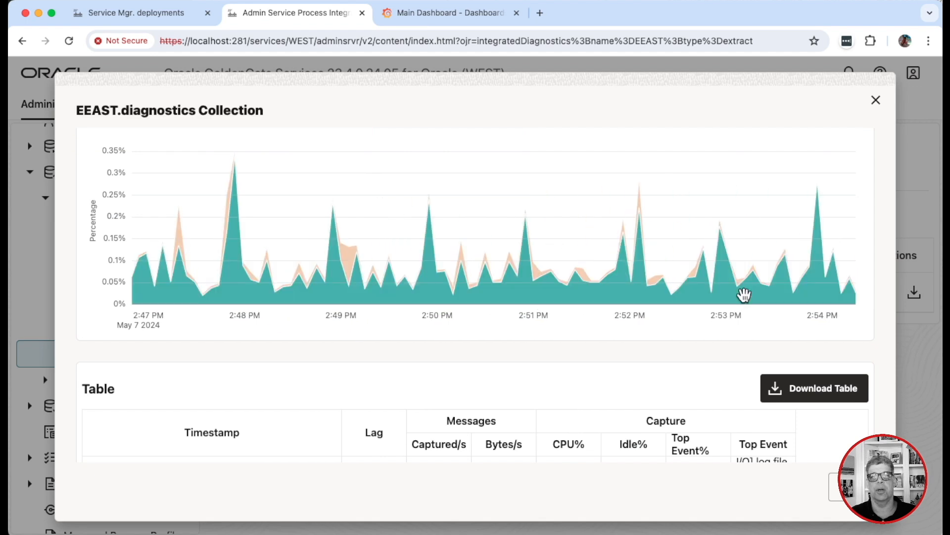
{"action": "scroll", "coordinate": [885, 307], "scroll_direction": "up", "scroll_amount": 5}
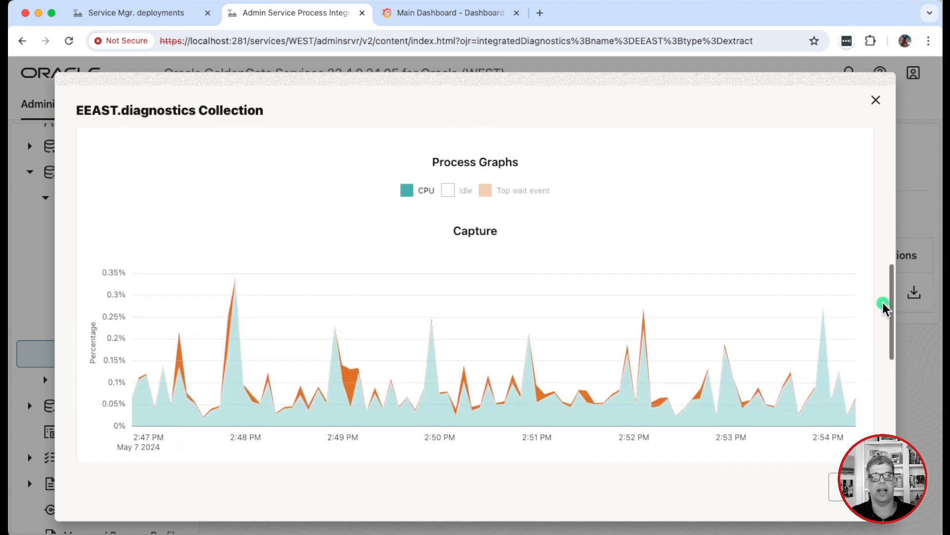
{"action": "scroll", "coordinate": [884, 306], "scroll_direction": "up", "scroll_amount": 1}
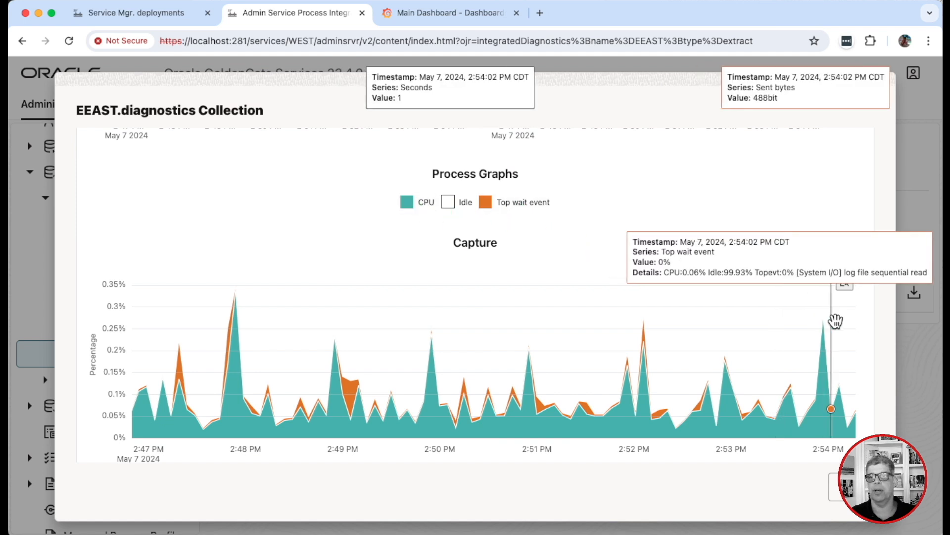
Review the diagnostics table's per-timestamp lag, messages and capture figures, checking the newest row's expansion, and close the collection
{"action": "scroll", "coordinate": [884, 350], "scroll_direction": "down", "scroll_amount": 8}
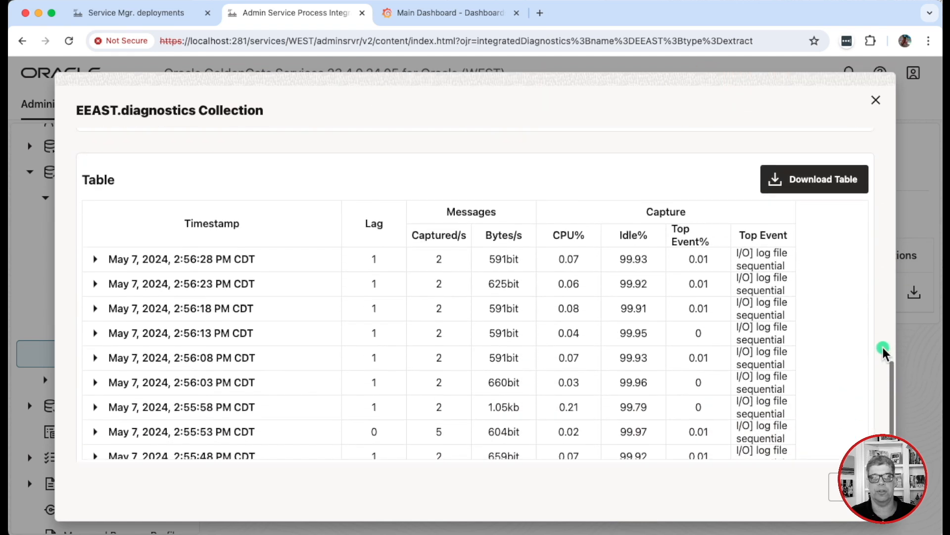
{"action": "scroll", "coordinate": [885, 350], "scroll_direction": "down", "scroll_amount": 1}
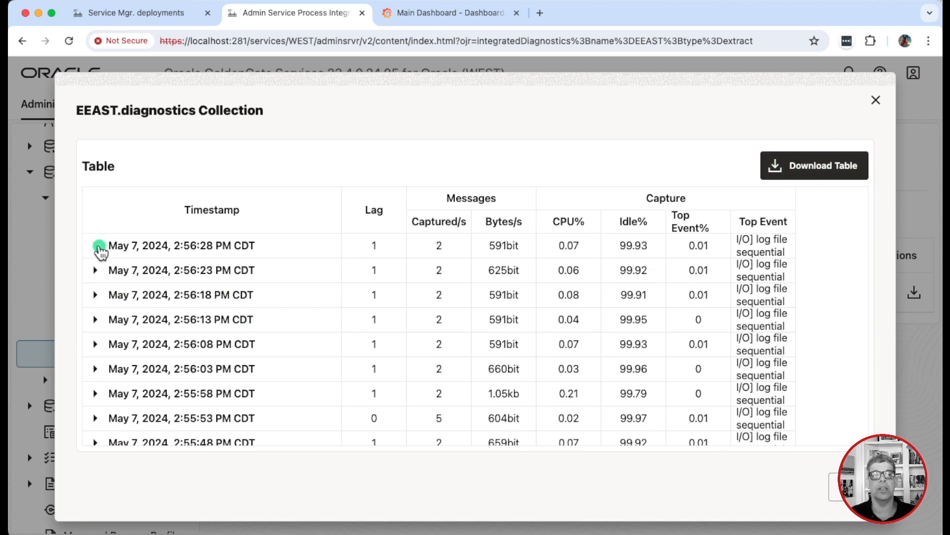
{"action": "left_click", "coordinate": [95, 246]}
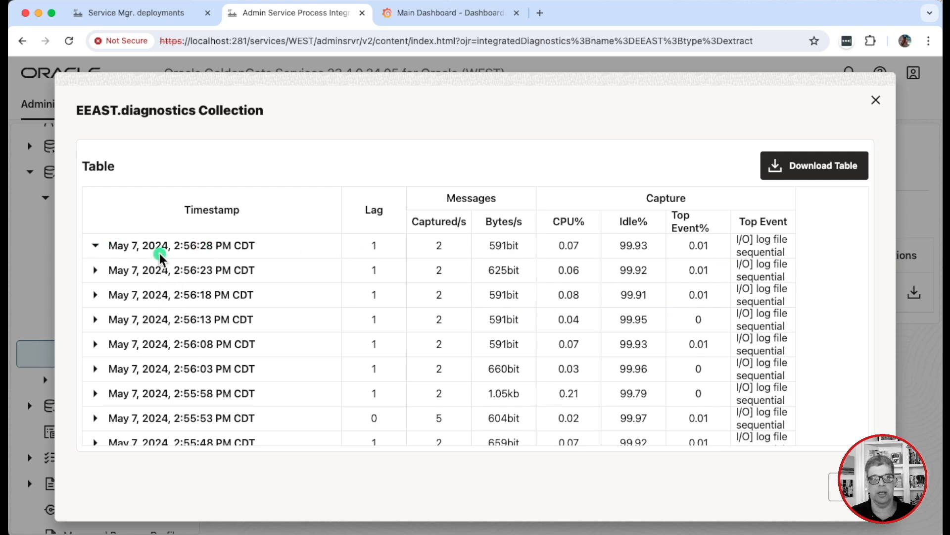
{"action": "left_click", "coordinate": [94, 246]}
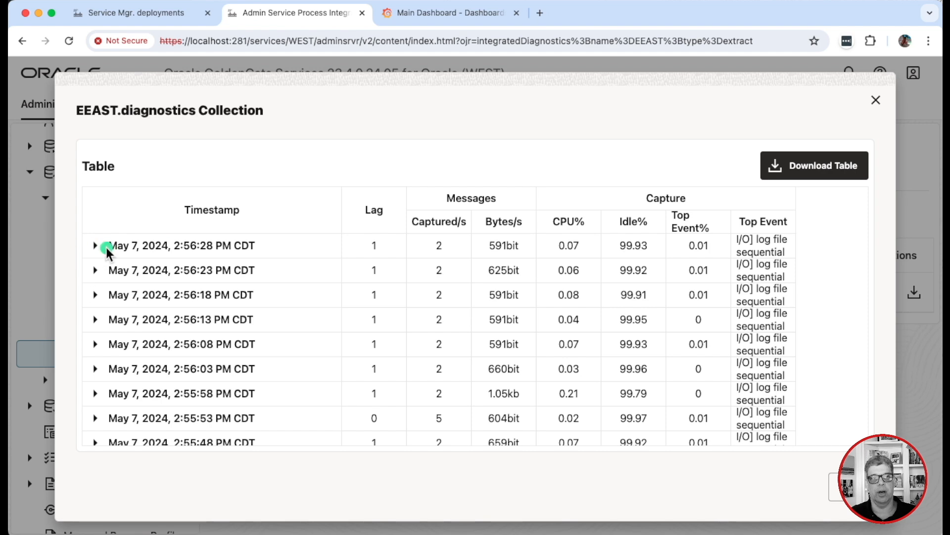
{"action": "scroll", "coordinate": [667, 347], "scroll_direction": "down", "scroll_amount": 15}
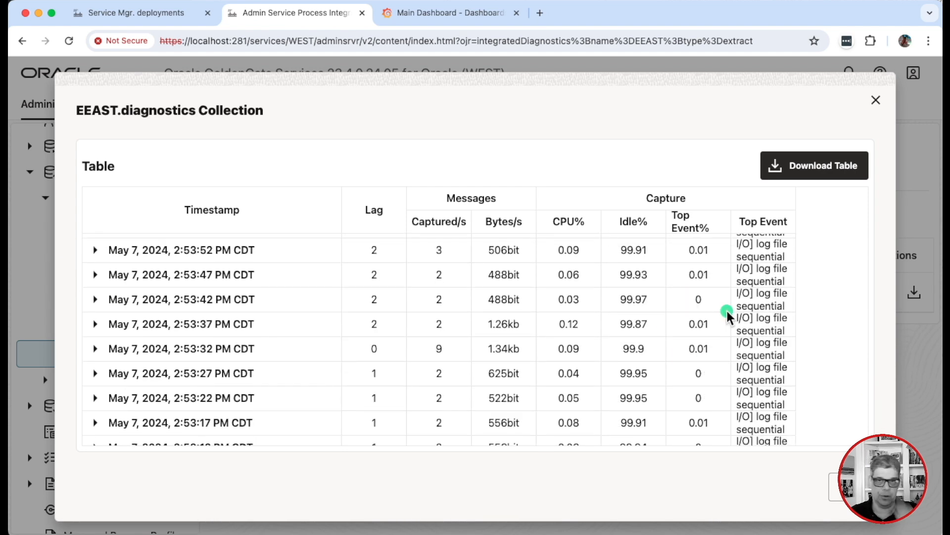
{"action": "left_click", "coordinate": [852, 487]}
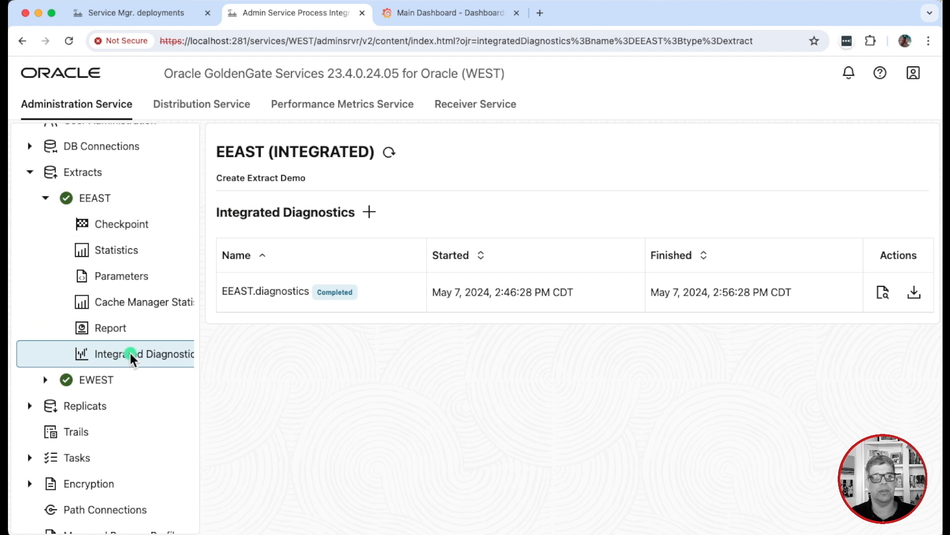
View the overview pages of the EWEST extract and the REAST replicat
{"action": "left_click", "coordinate": [29, 172]}
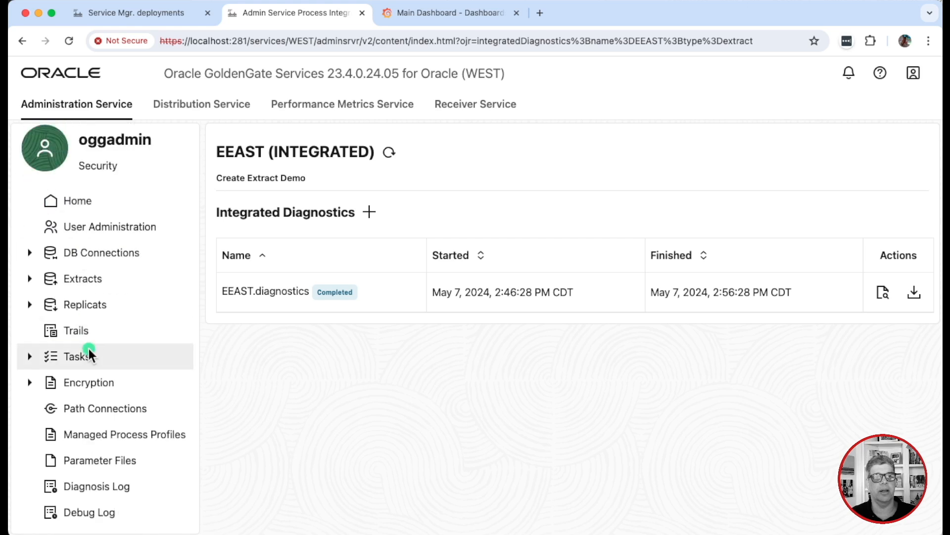
{"action": "left_click", "coordinate": [29, 279]}
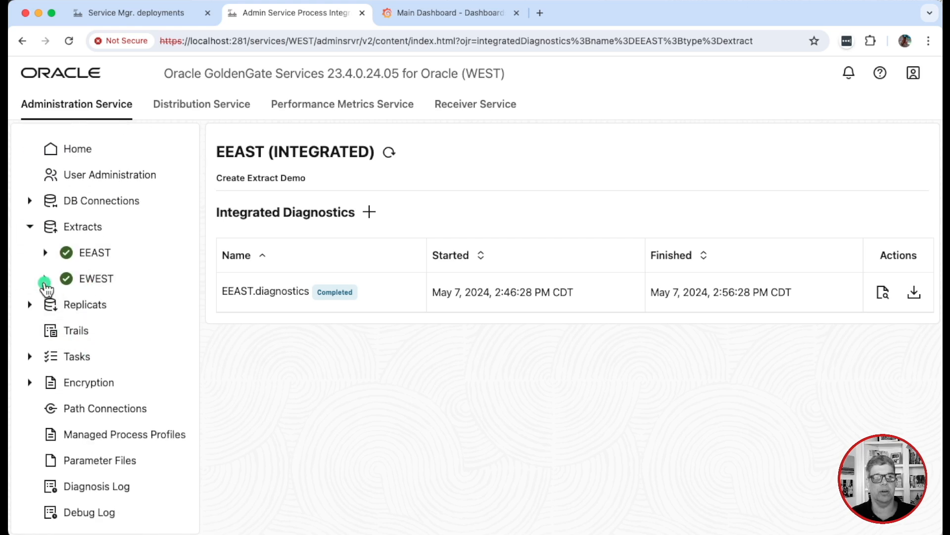
{"action": "left_click", "coordinate": [46, 281]}
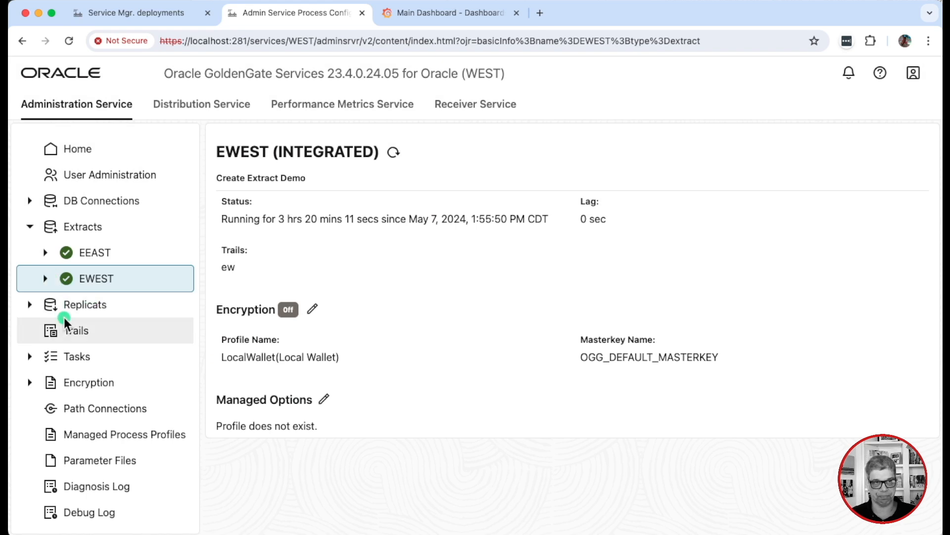
{"action": "left_click", "coordinate": [30, 304]}
{"action": "left_click", "coordinate": [46, 279]}
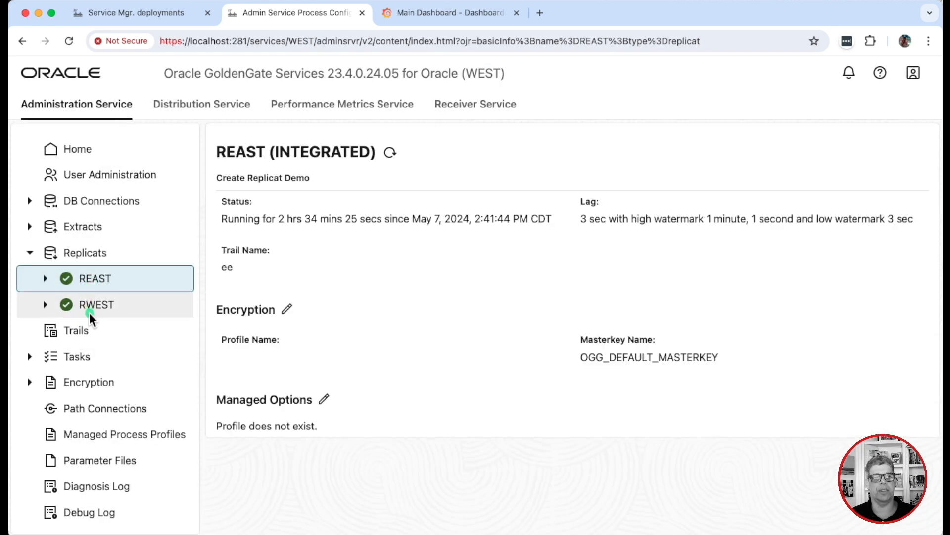
Open the RWEST replicat's checkpoint details and compare its sequence and offset with the current input checkpoint
{"action": "left_click", "coordinate": [89, 312]}
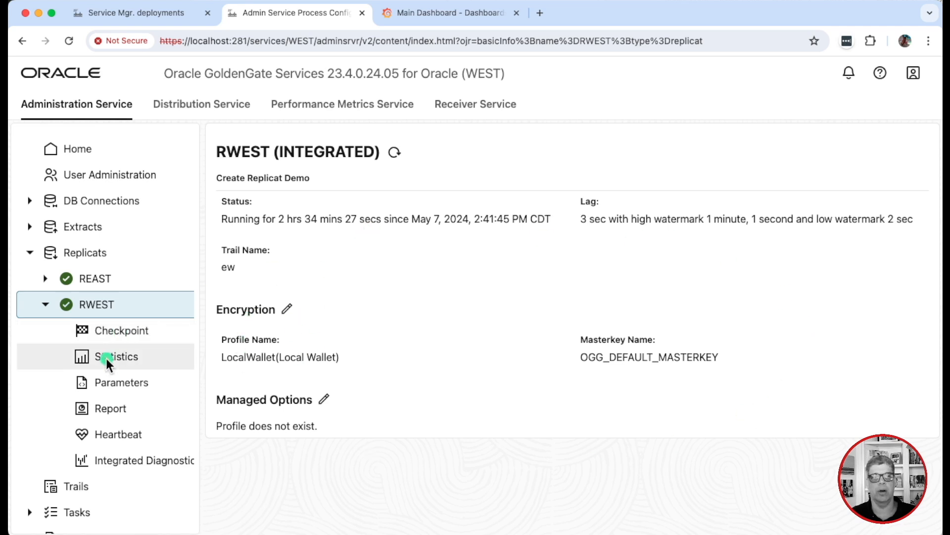
{"action": "left_click", "coordinate": [111, 330]}
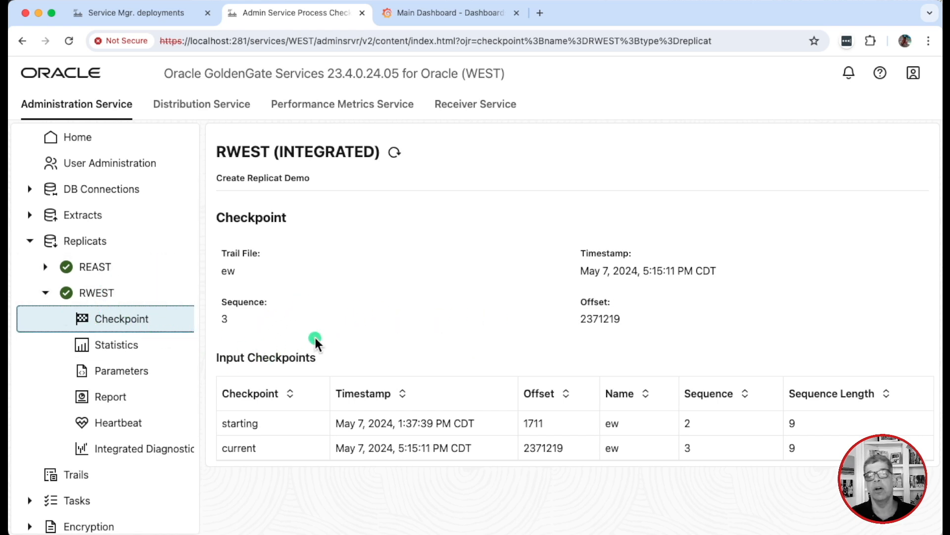
{"action": "left_click_drag", "start_coordinate": [221, 318], "coordinate": [245, 319]}
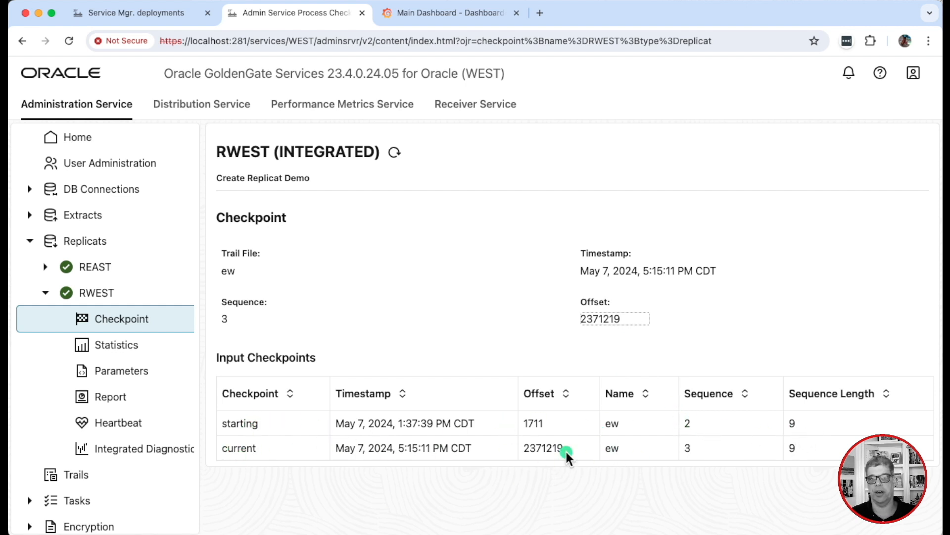
Review the RWEST replicat's total DDL, heartbeat table and integrated replicat statistics
{"action": "left_click", "coordinate": [112, 346]}
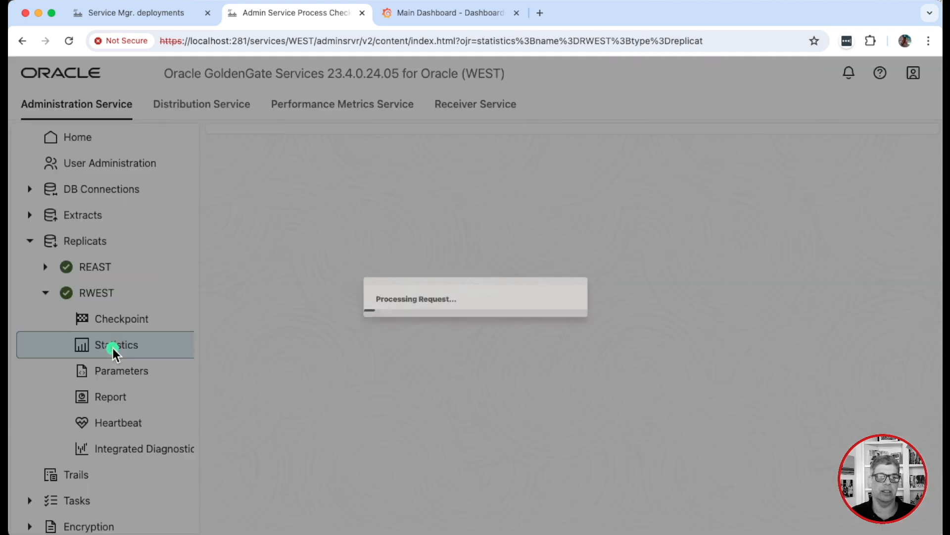
{"action": "scroll", "coordinate": [685, 397], "scroll_direction": "down", "scroll_amount": 3}
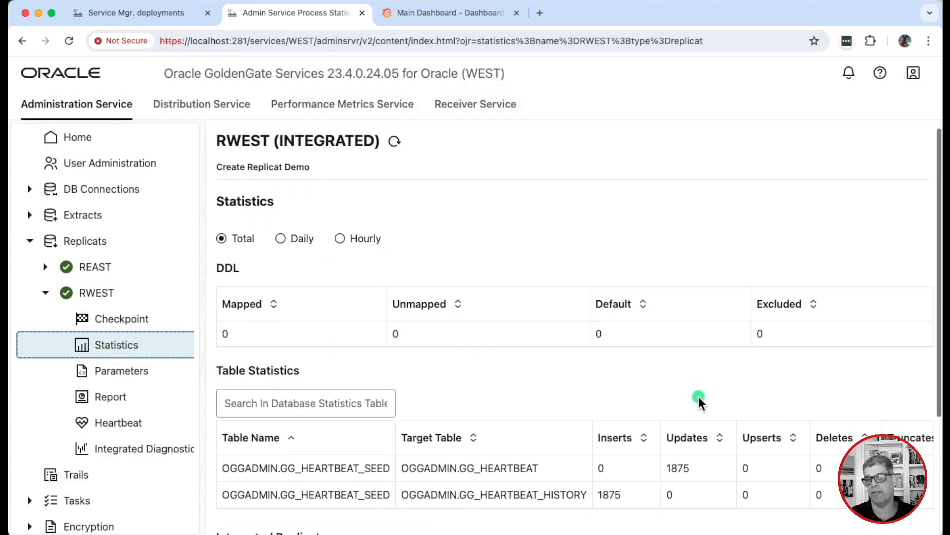
{"action": "double_click", "coordinate": [678, 400]}
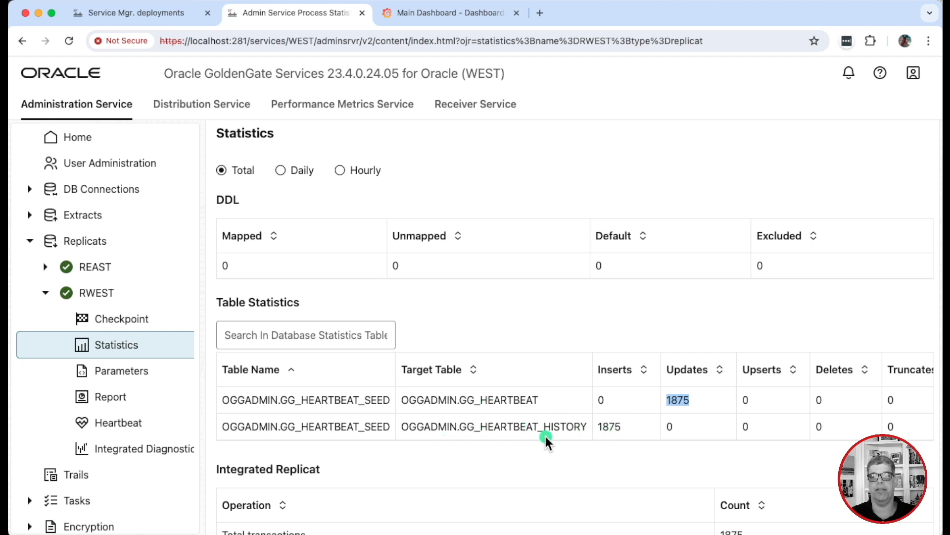
{"action": "scroll", "coordinate": [542, 440], "scroll_direction": "down", "scroll_amount": 3}
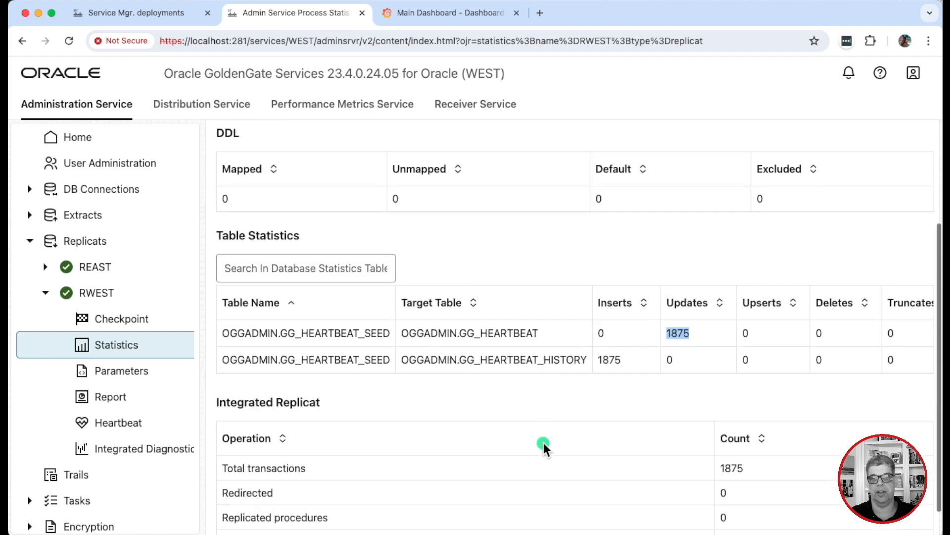
{"action": "scroll", "coordinate": [575, 405], "scroll_direction": "up", "scroll_amount": 5}
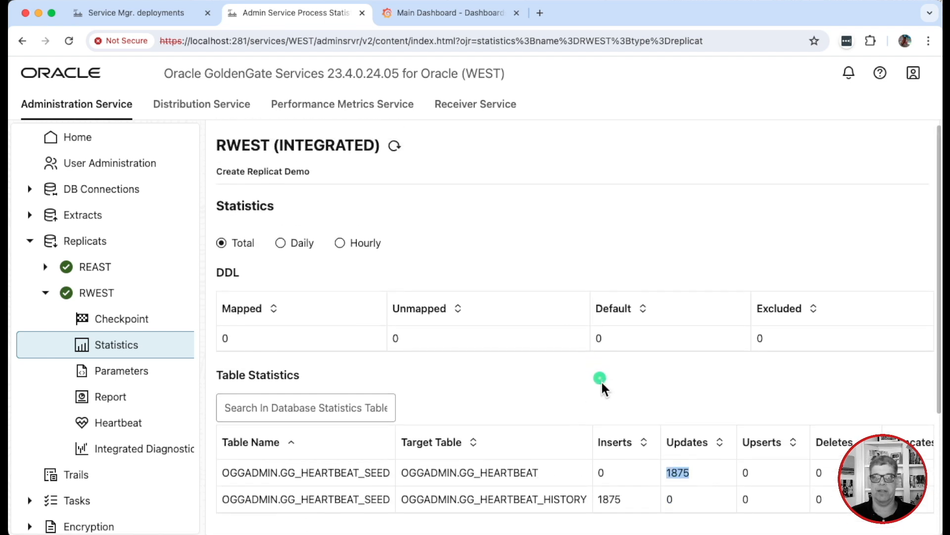
{"action": "scroll", "coordinate": [604, 386], "scroll_direction": "up", "scroll_amount": 1}
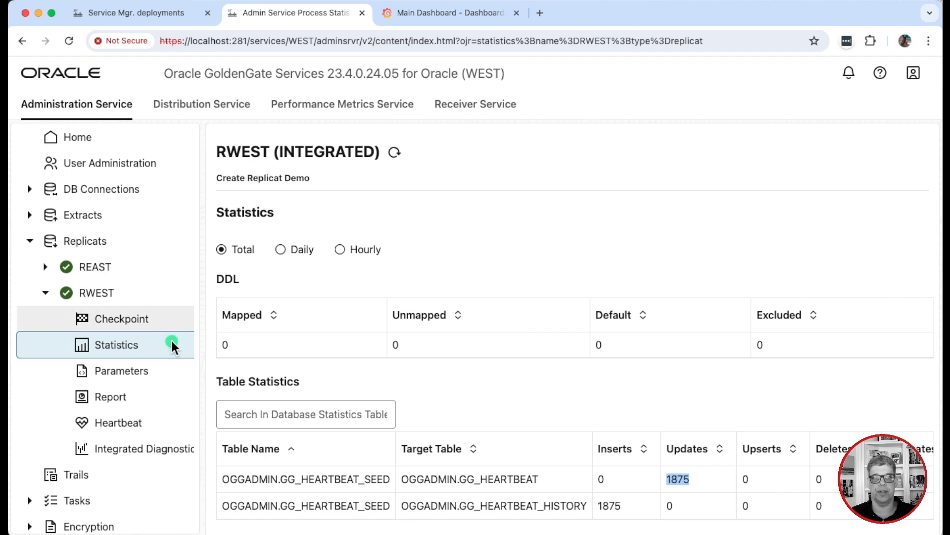
Review the RWEST replicat's parameters and read through its RWEST.rpt report file
{"action": "left_click", "coordinate": [118, 374]}
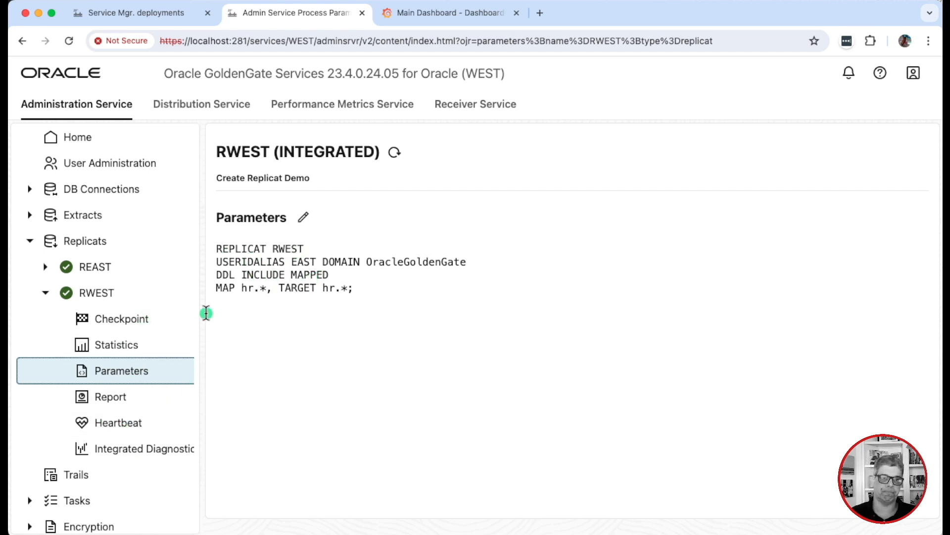
{"action": "left_click", "coordinate": [132, 403]}
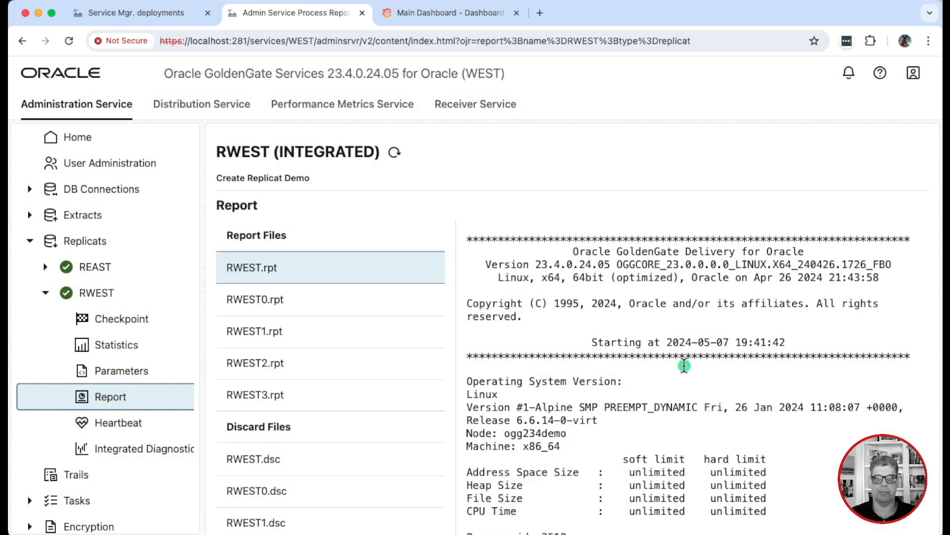
{"action": "scroll", "coordinate": [683, 365], "scroll_direction": "down", "scroll_amount": 5}
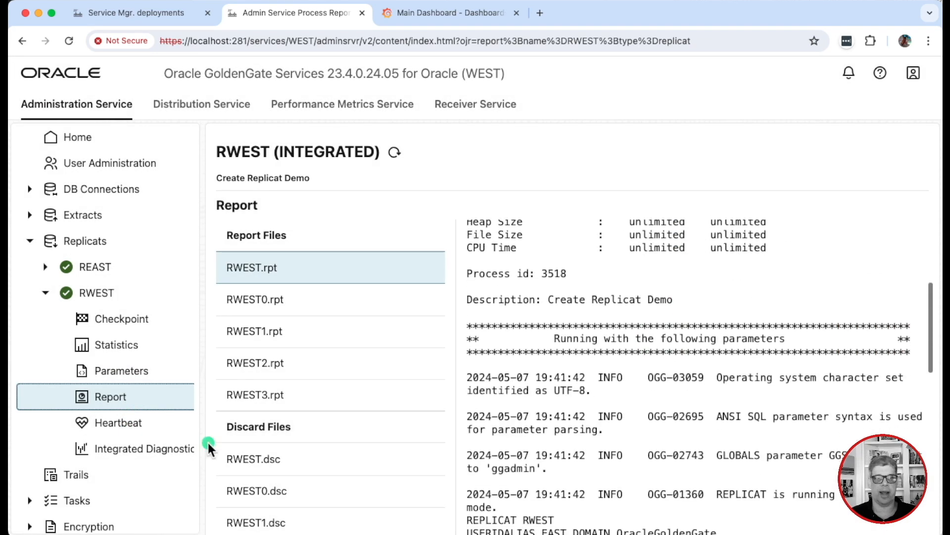
Open the RWEST replicat's heartbeat page and check its heartbeat information, such as credential alias, frequency and retention, collapsing the details when done
{"action": "left_click", "coordinate": [129, 429]}
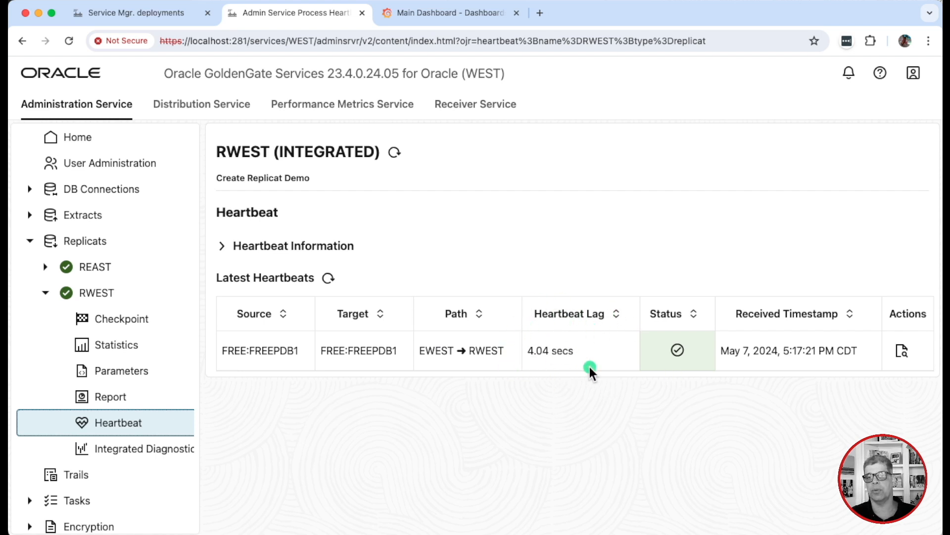
{"action": "left_click", "coordinate": [222, 246]}
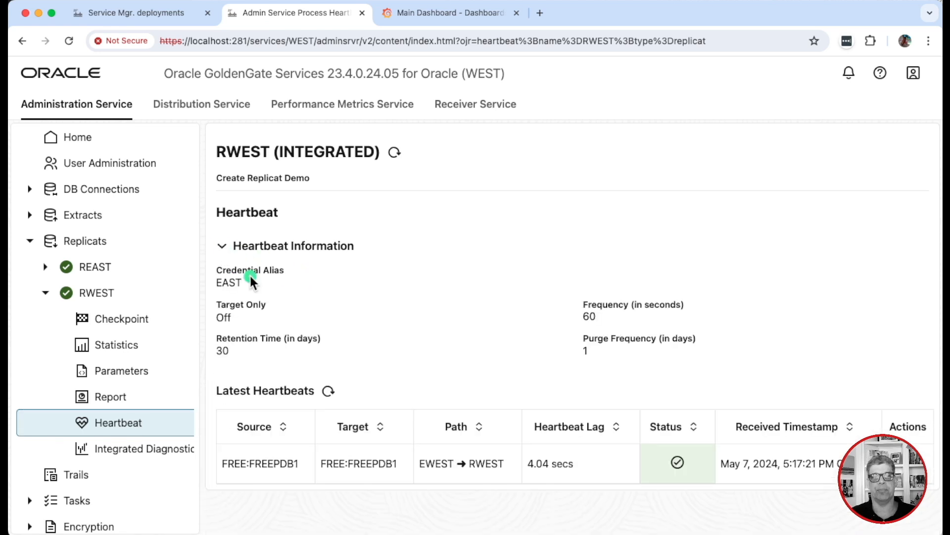
{"action": "left_click", "coordinate": [229, 247]}
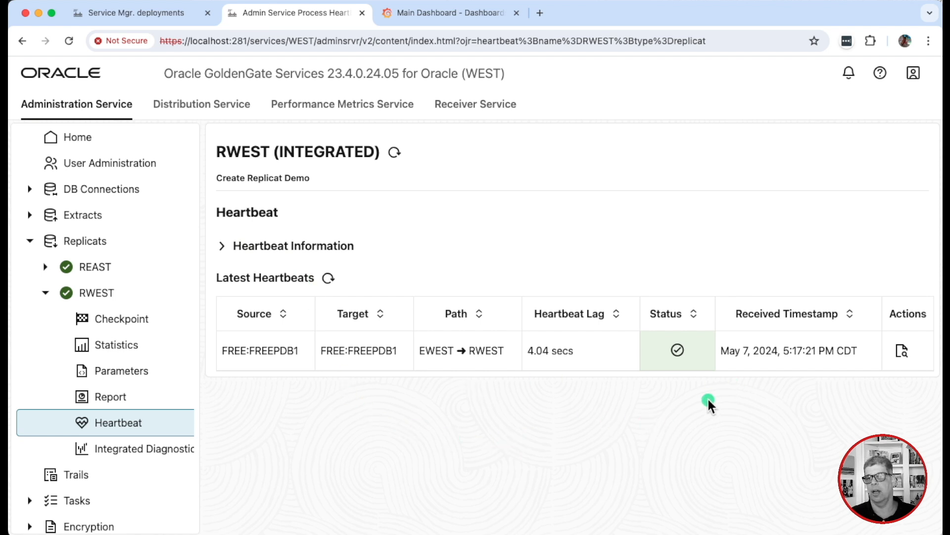
Show the heartbeat history for the EWEST to RWEST path and examine the chart of extract, routing, read and apply lag
{"action": "left_click", "coordinate": [902, 351]}
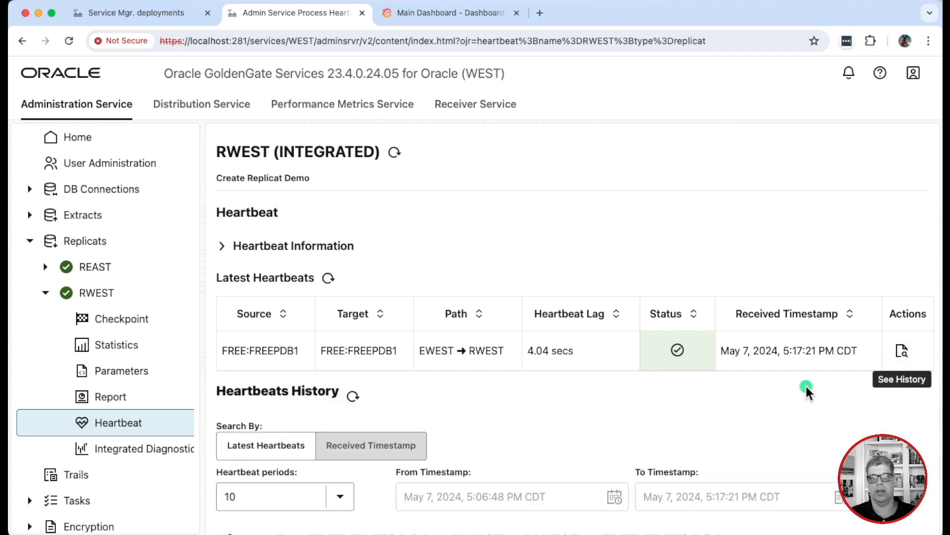
{"action": "scroll", "coordinate": [807, 387], "scroll_direction": "down", "scroll_amount": 5}
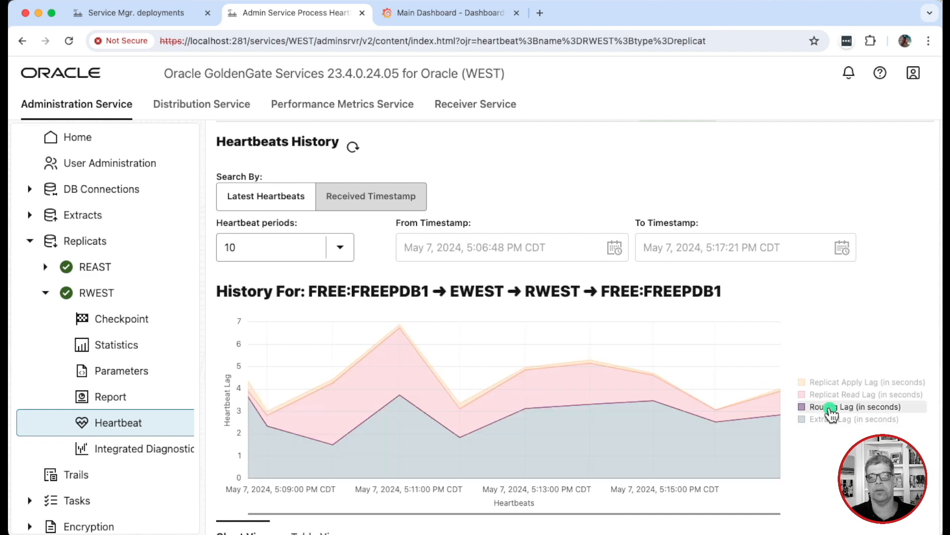
{"action": "scroll", "coordinate": [831, 414], "scroll_direction": "down", "scroll_amount": 1}
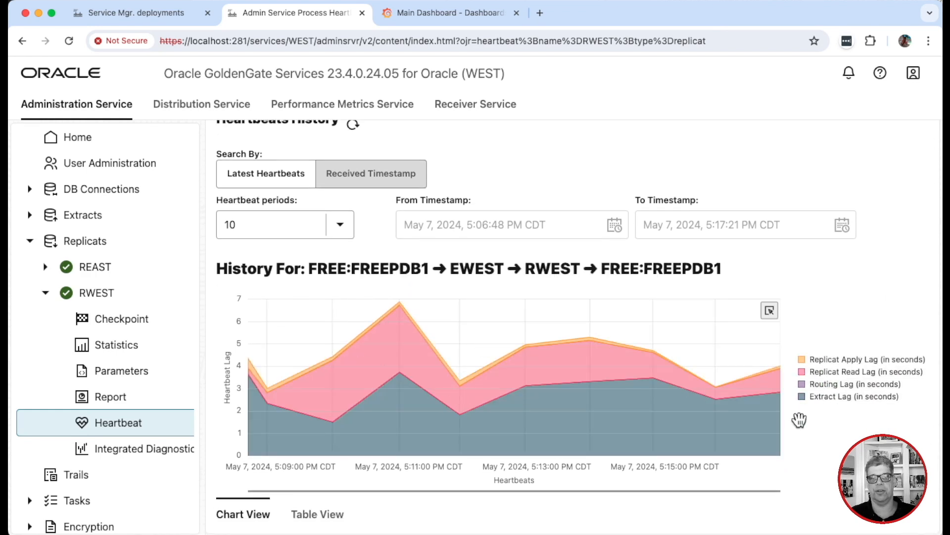
{"action": "scroll", "coordinate": [445, 346], "scroll_direction": "up", "scroll_amount": 1}
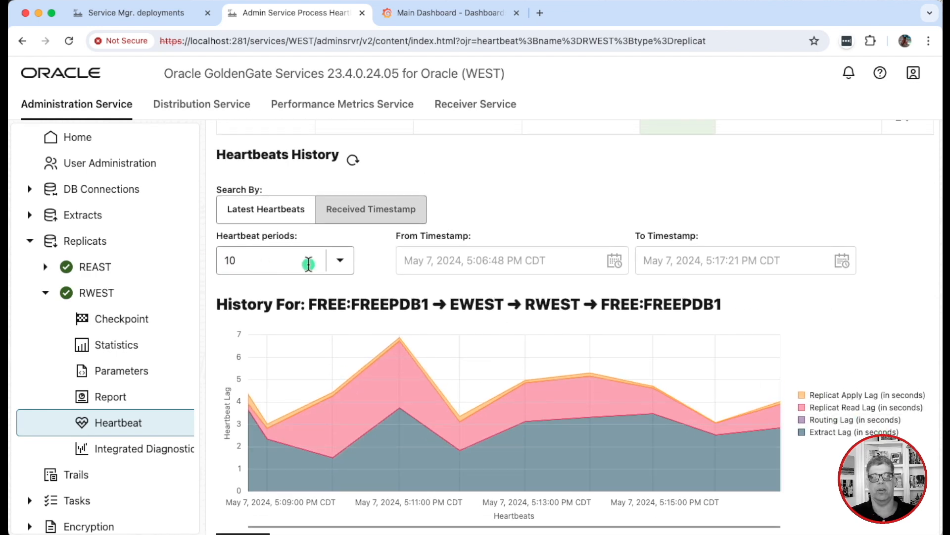
Set the heartbeat history to 25 periods, examine the lag chart, and check the path in the latest heartbeats table
{"action": "left_click", "coordinate": [339, 264]}
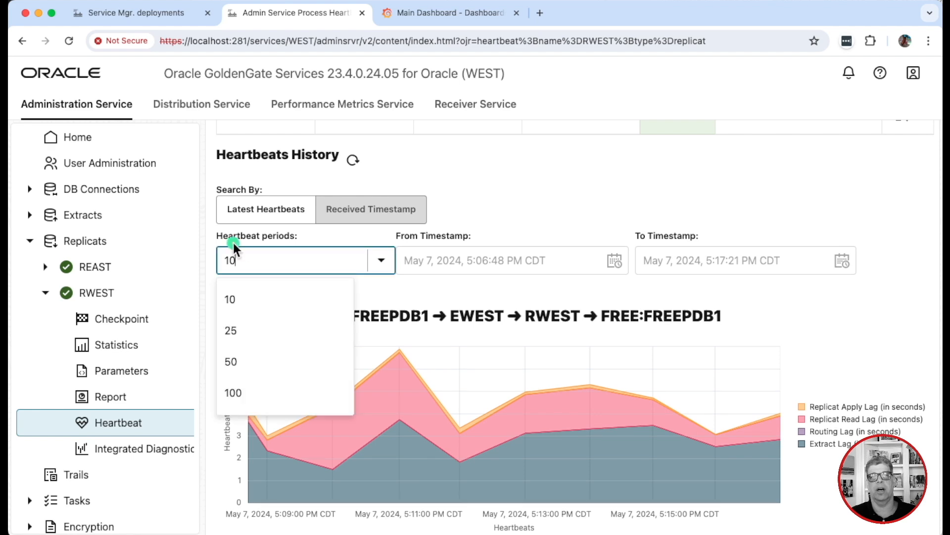
{"action": "left_click", "coordinate": [284, 331]}
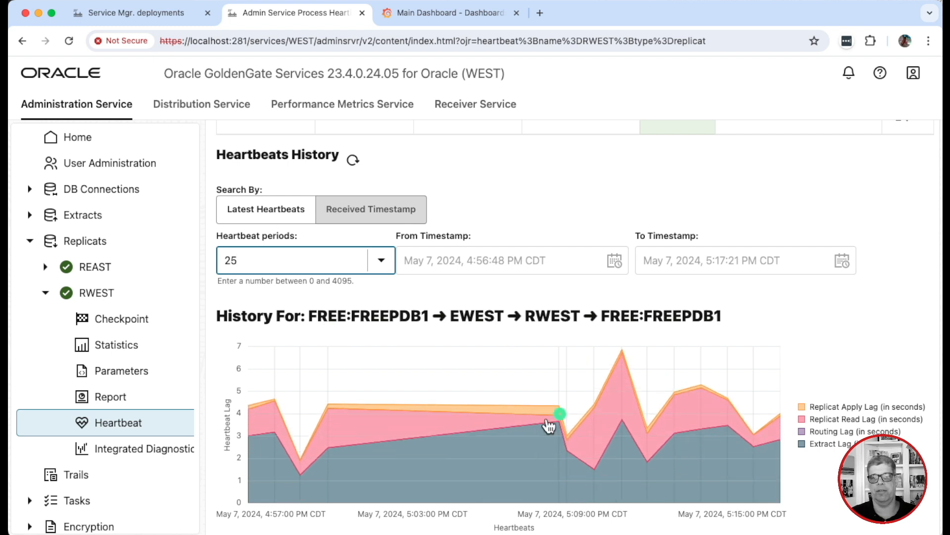
{"action": "scroll", "coordinate": [822, 414], "scroll_direction": "down", "scroll_amount": 2}
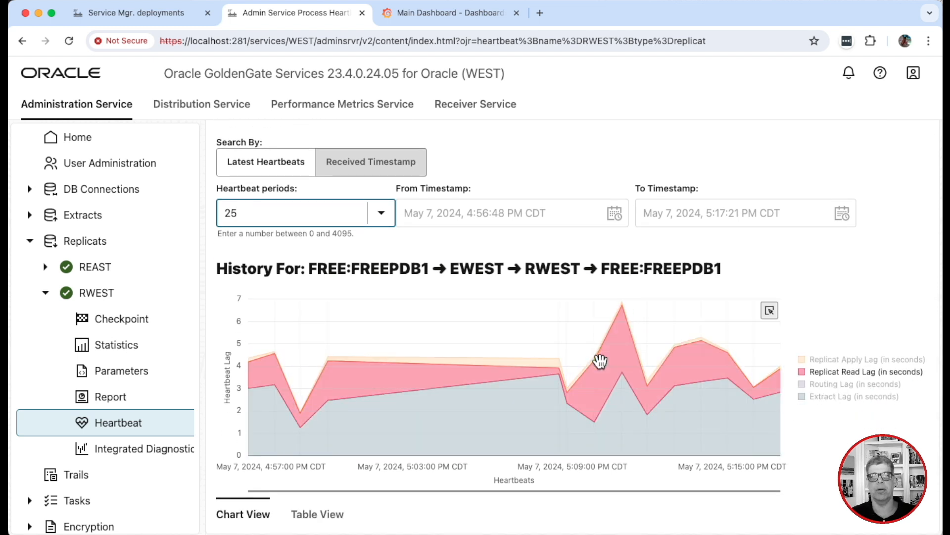
{"action": "scroll", "coordinate": [601, 362], "scroll_direction": "up", "scroll_amount": 5}
{"action": "scroll", "coordinate": [608, 354], "scroll_direction": "down", "scroll_amount": 4}
{"action": "scroll", "coordinate": [608, 354], "scroll_direction": "down", "scroll_amount": 2}
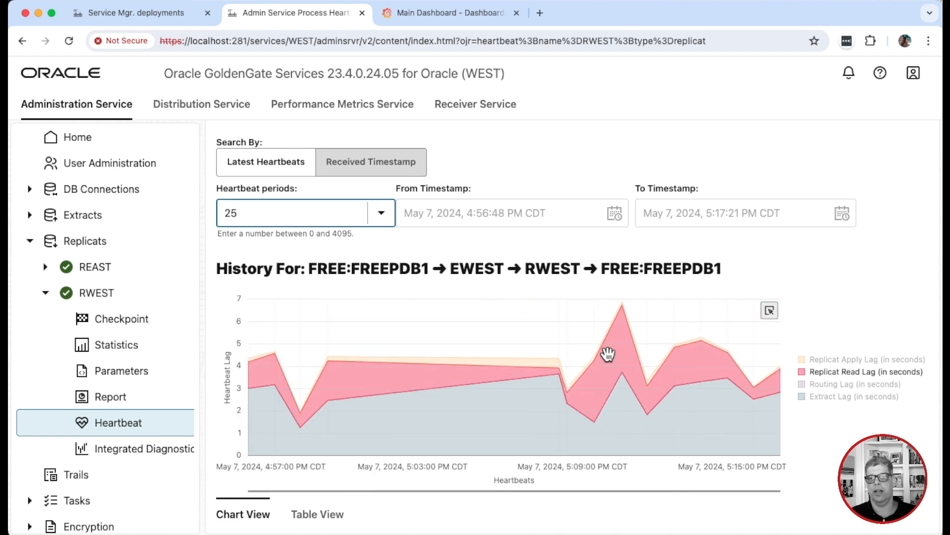
{"action": "left_click", "coordinate": [449, 243]}
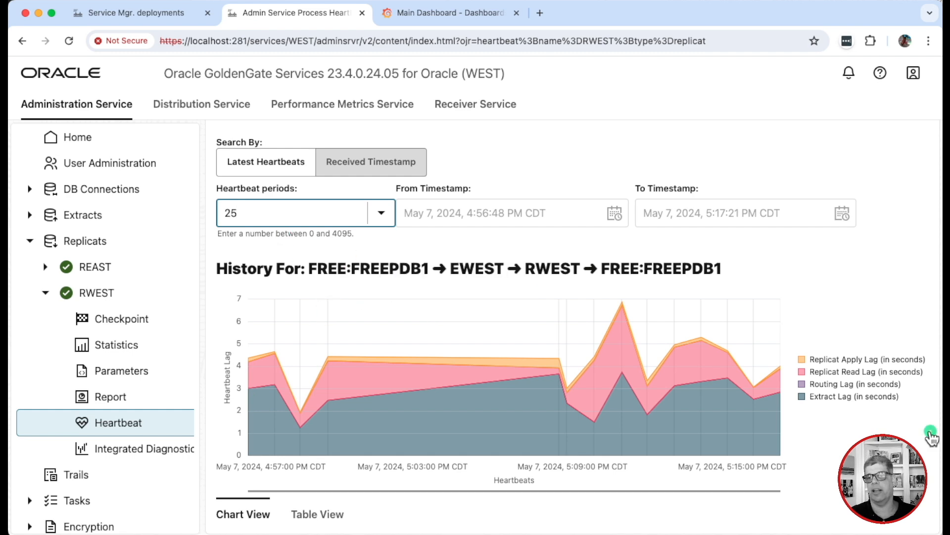
{"action": "scroll", "coordinate": [929, 439], "scroll_direction": "up", "scroll_amount": 2}
{"action": "scroll", "coordinate": [837, 299], "scroll_direction": "up", "scroll_amount": 8}
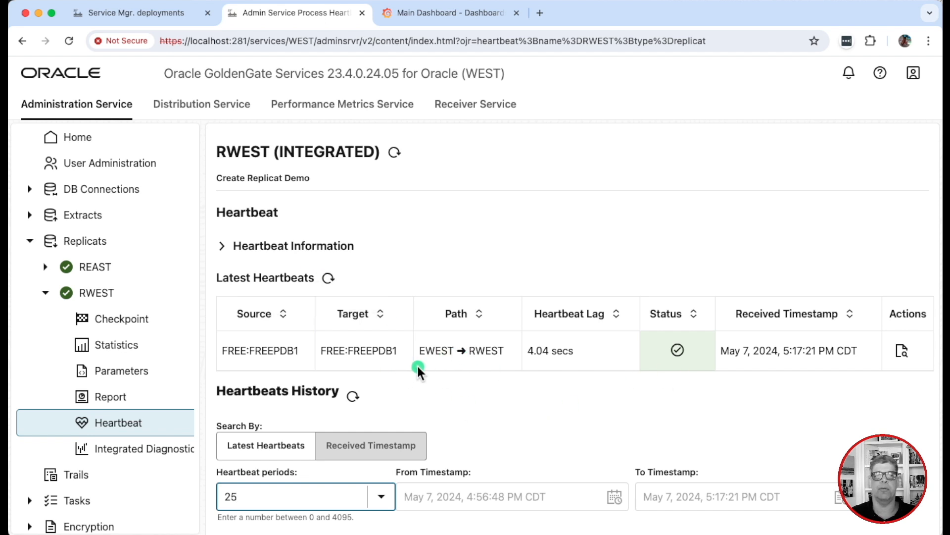
{"action": "left_click_drag", "start_coordinate": [420, 350], "coordinate": [501, 352]}
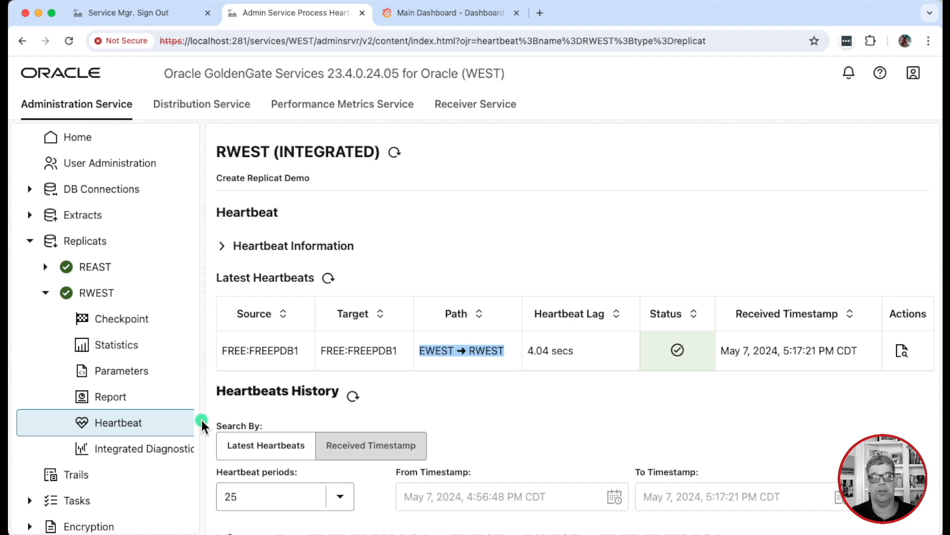
View the RWEST replicat's integrated diagnostics, then collapse the RWEST and replicats entries in the navigation tree
{"action": "left_click", "coordinate": [118, 453]}
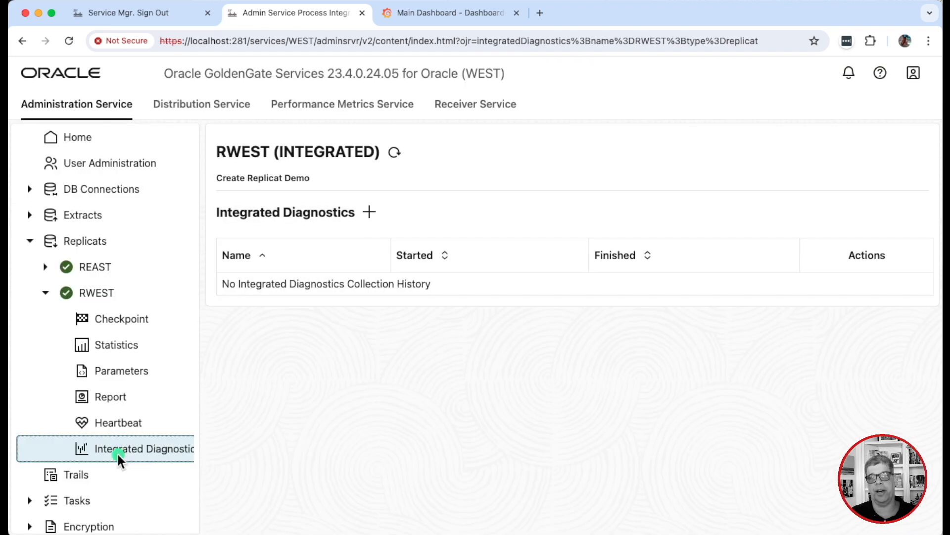
{"action": "left_click", "coordinate": [45, 293]}
{"action": "left_click", "coordinate": [29, 240]}
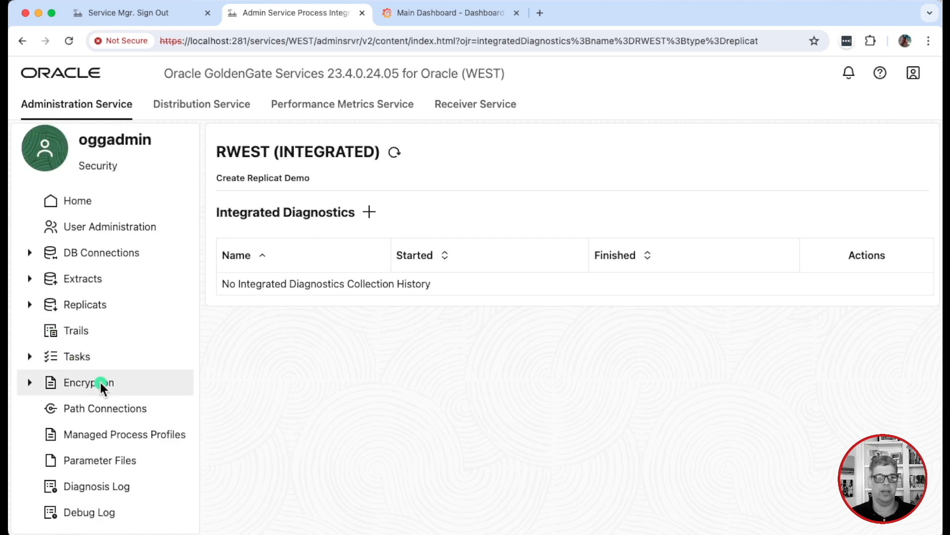
Open the trails overview and inspect the ee trail's name, producer, consumer and size details
{"action": "left_click", "coordinate": [93, 331]}
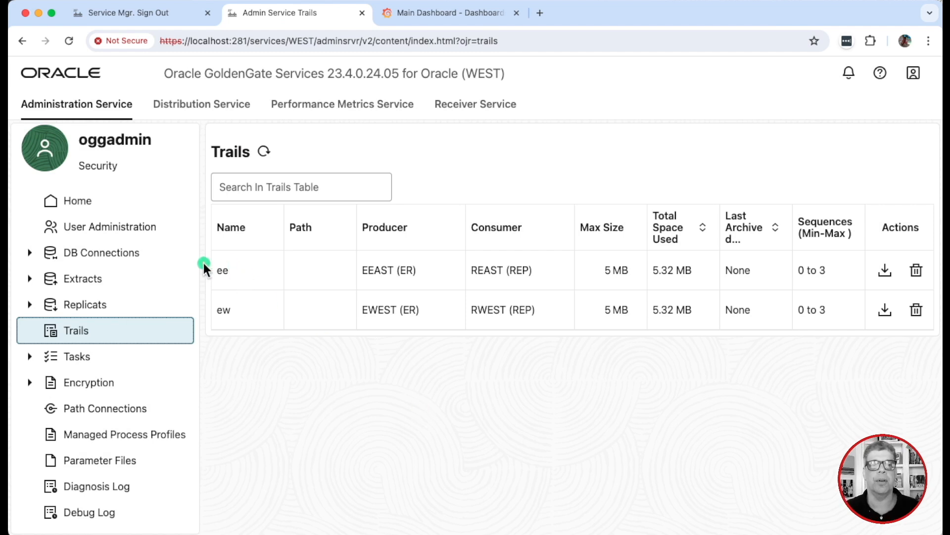
{"action": "double_click", "coordinate": [222, 270]}
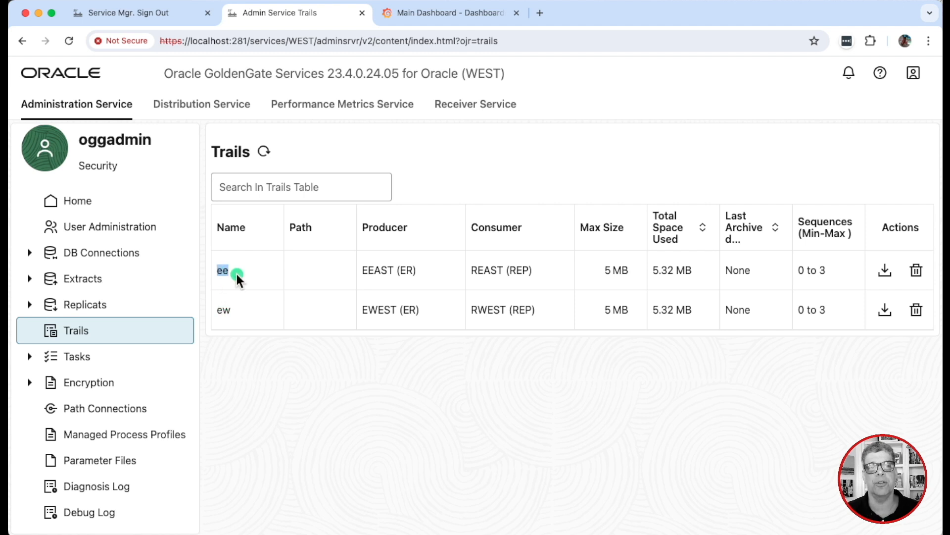
{"action": "double_click", "coordinate": [221, 272]}
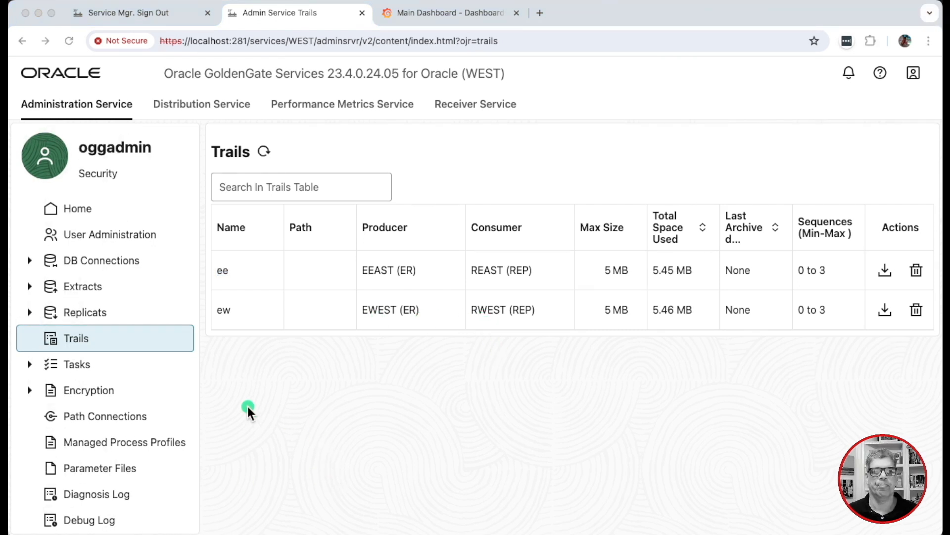
Open a new archive trail task form, review its trail, target, frequency and sequence options, and close it without creating the task
{"action": "left_click", "coordinate": [85, 366]}
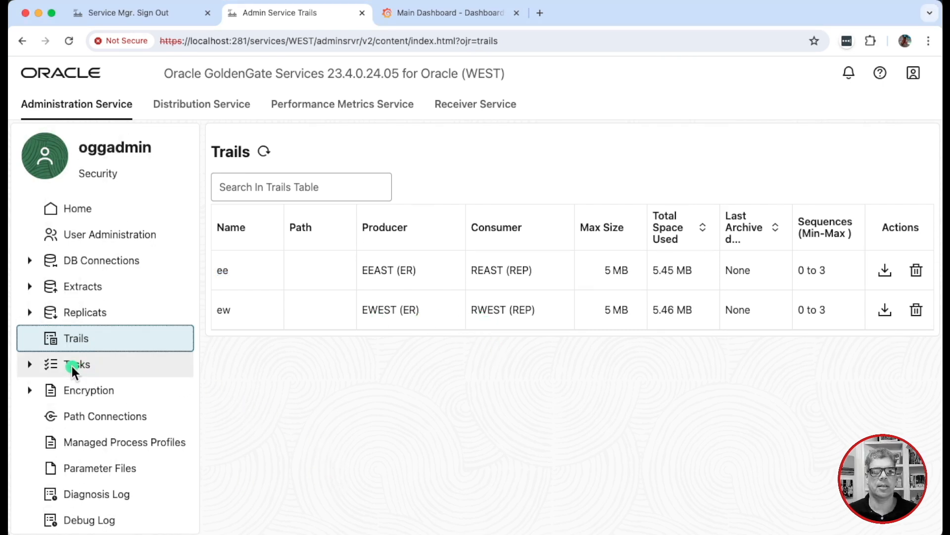
{"action": "left_click", "coordinate": [72, 366]}
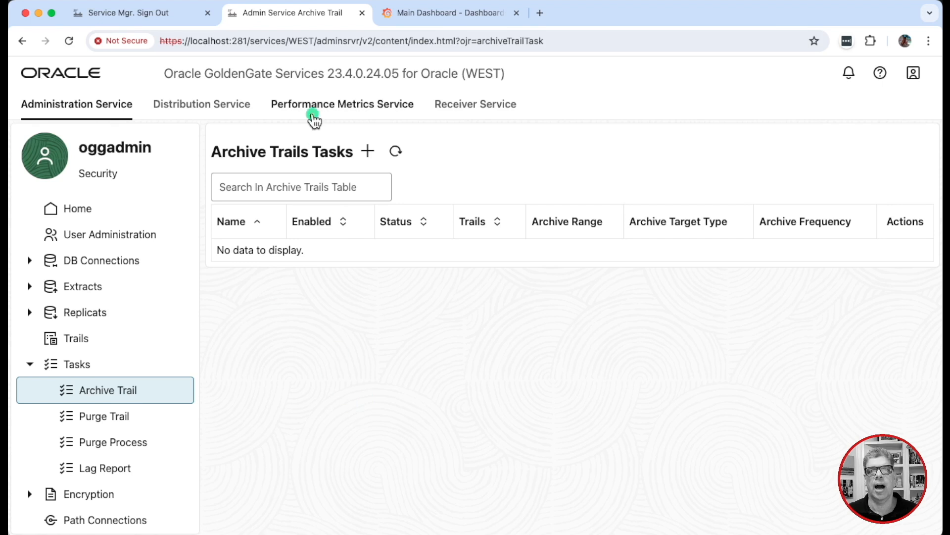
{"action": "left_click", "coordinate": [368, 153]}
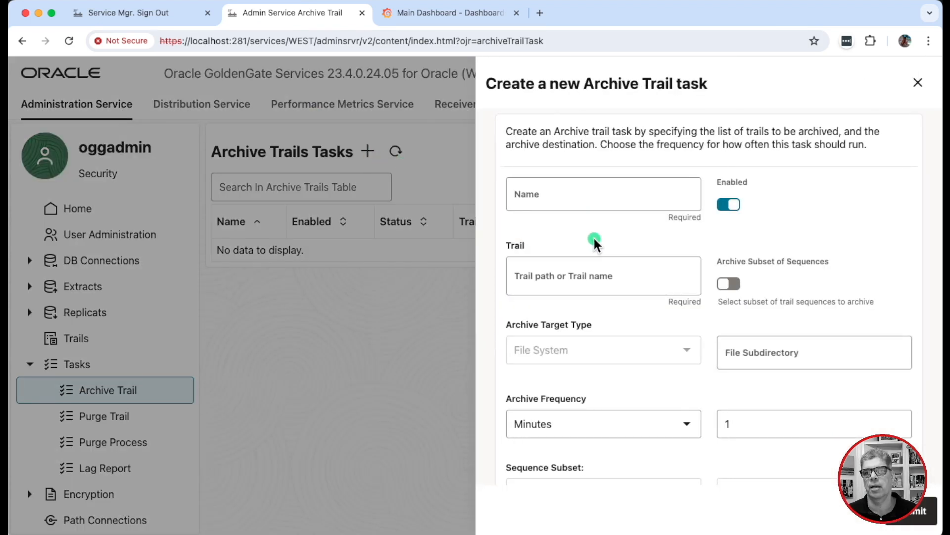
{"action": "left_click", "coordinate": [545, 197]}
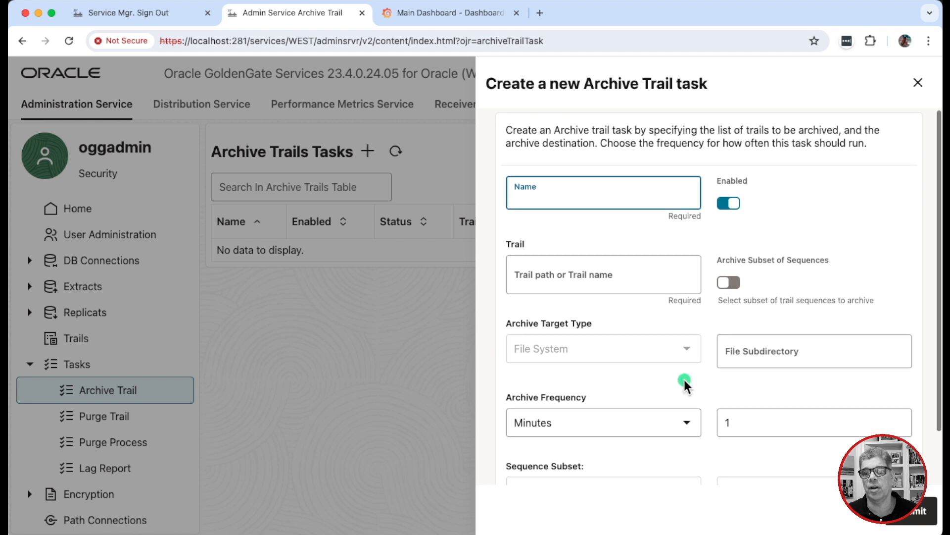
{"action": "scroll", "coordinate": [683, 377], "scroll_direction": "down", "scroll_amount": 2}
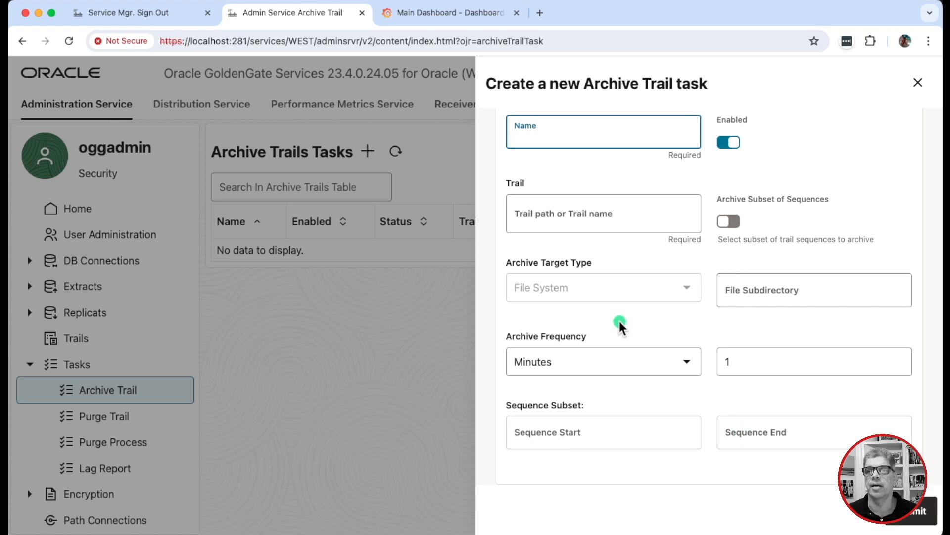
{"action": "scroll", "coordinate": [619, 322], "scroll_direction": "up", "scroll_amount": 2}
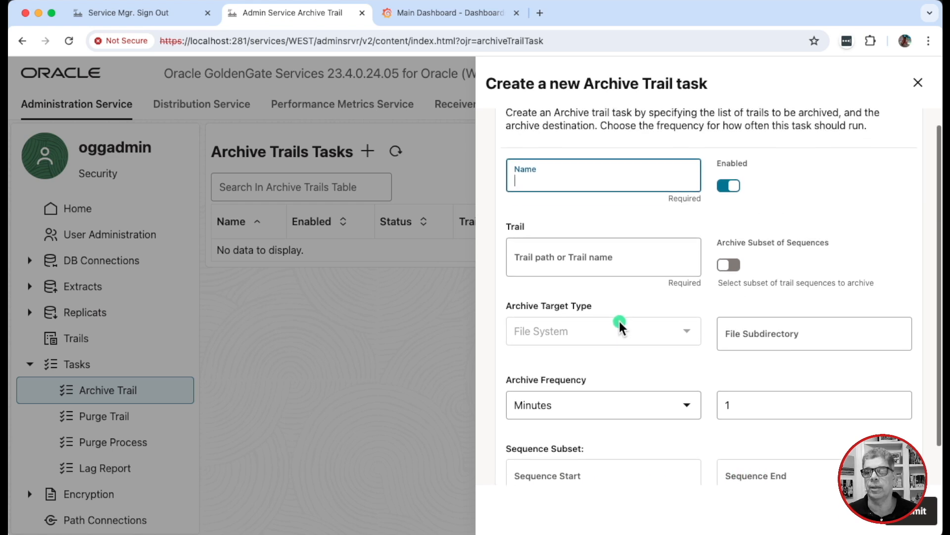
{"action": "left_click", "coordinate": [918, 83]}
Review the options for a new purge trails task, including keep rule and purge frequency, and close the form without creating it
{"action": "left_click", "coordinate": [83, 416]}
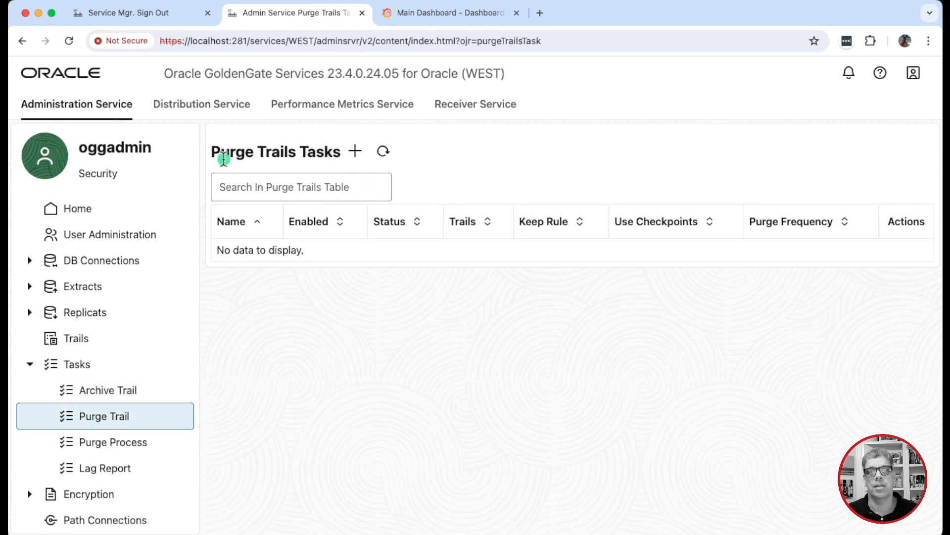
{"action": "left_click", "coordinate": [354, 151]}
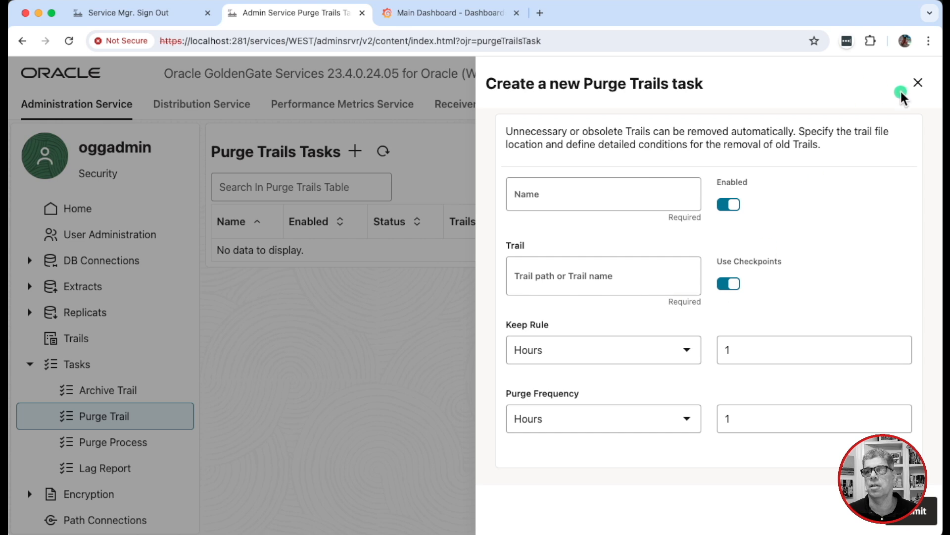
{"action": "left_click", "coordinate": [919, 88]}
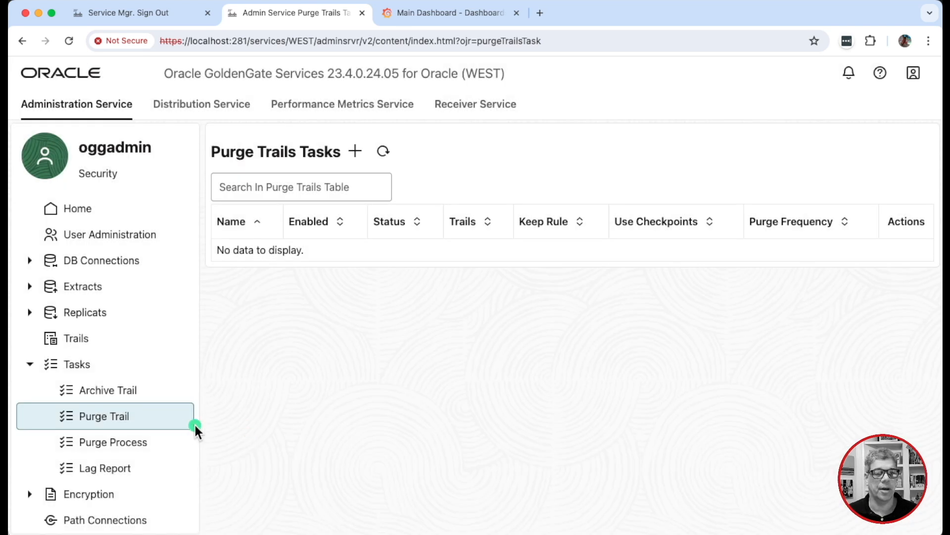
Review the options for a new purge process task, including purge frequency and purge-after units, and close the form without creating it
{"action": "left_click", "coordinate": [131, 448]}
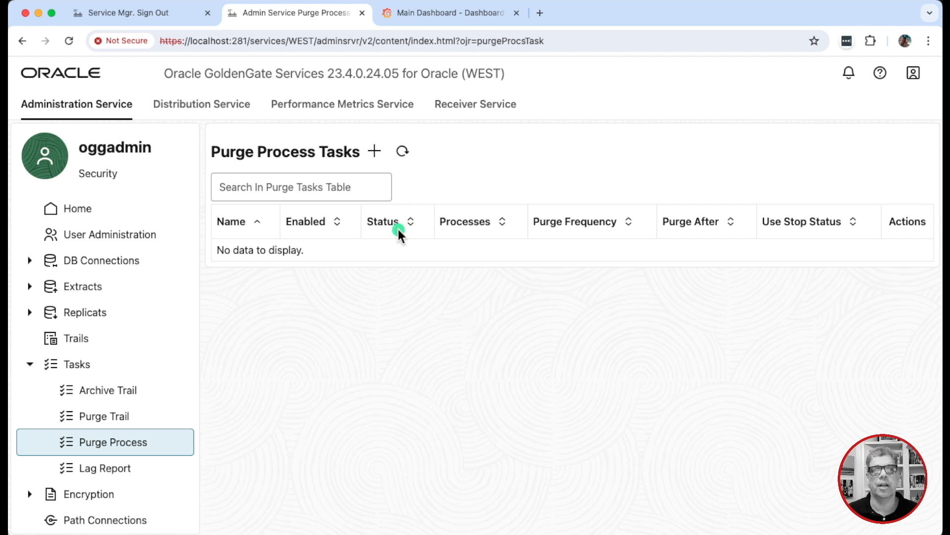
{"action": "left_click", "coordinate": [375, 152]}
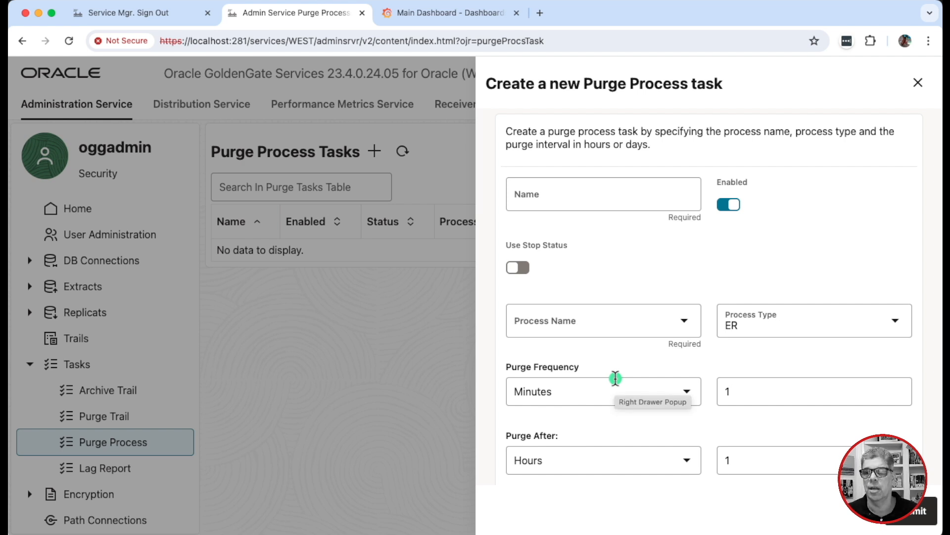
{"action": "scroll", "coordinate": [616, 378], "scroll_direction": "down", "scroll_amount": 1}
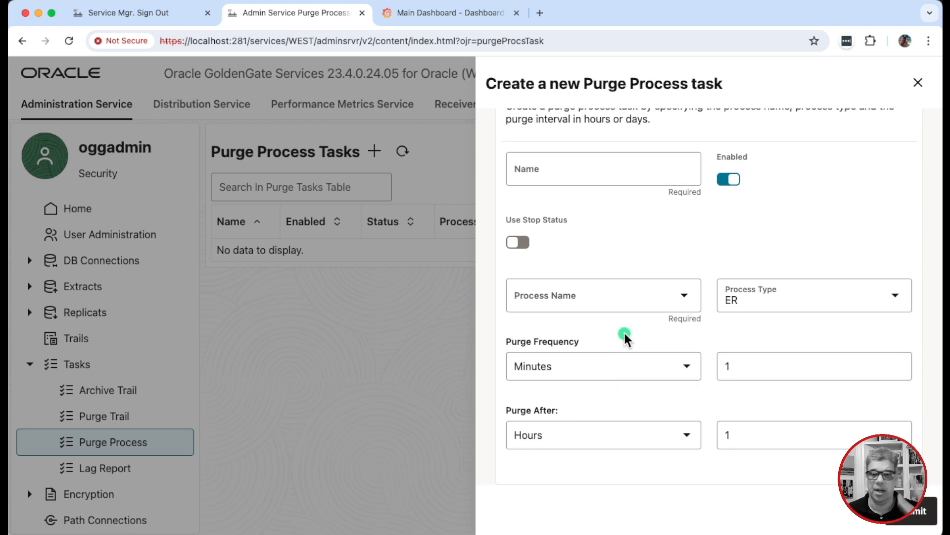
{"action": "scroll", "coordinate": [625, 335], "scroll_direction": "up", "scroll_amount": 1}
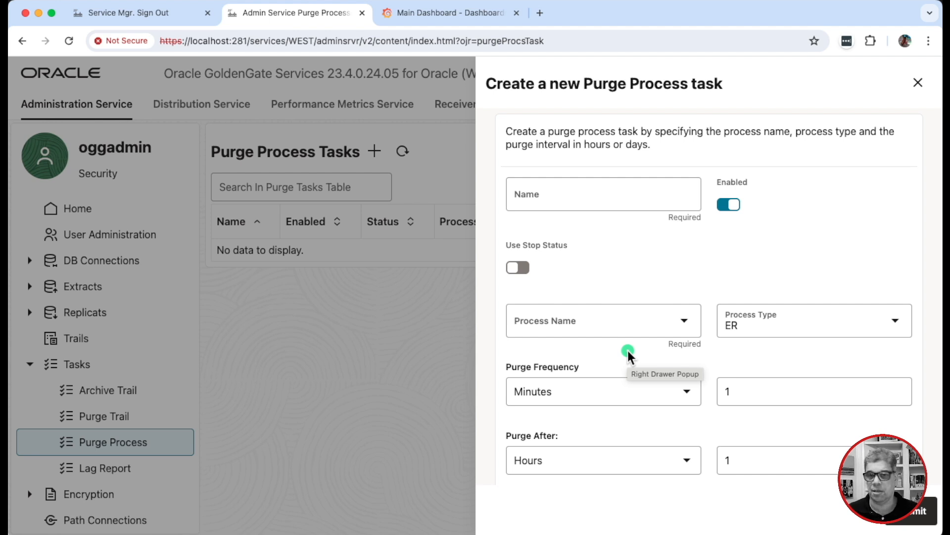
{"action": "scroll", "coordinate": [632, 356], "scroll_direction": "down", "scroll_amount": 1}
{"action": "scroll", "coordinate": [631, 356], "scroll_direction": "down", "scroll_amount": 1}
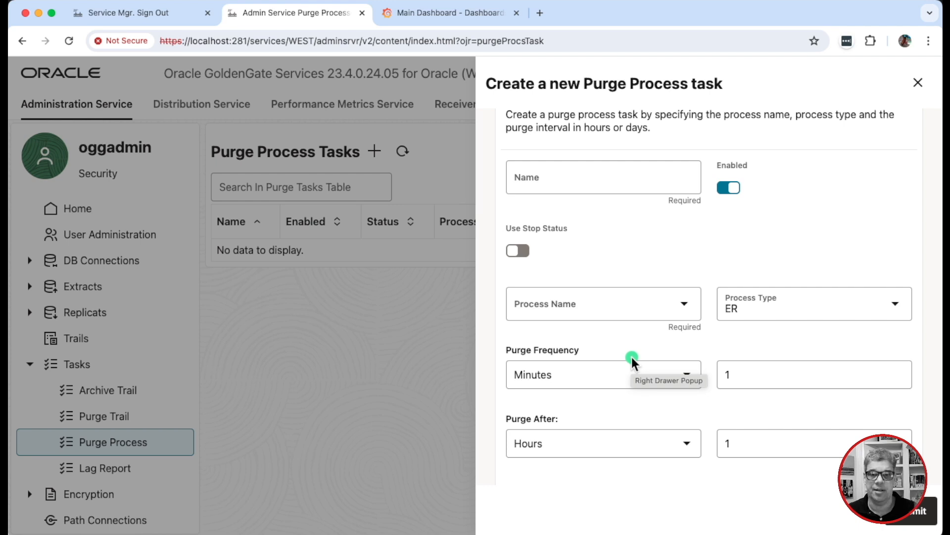
{"action": "left_click", "coordinate": [683, 442]}
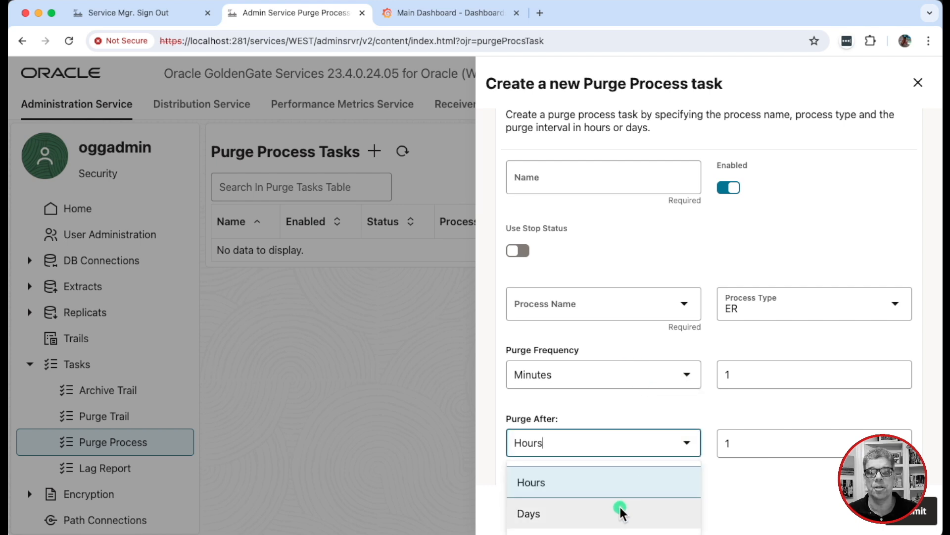
{"action": "left_click", "coordinate": [750, 489]}
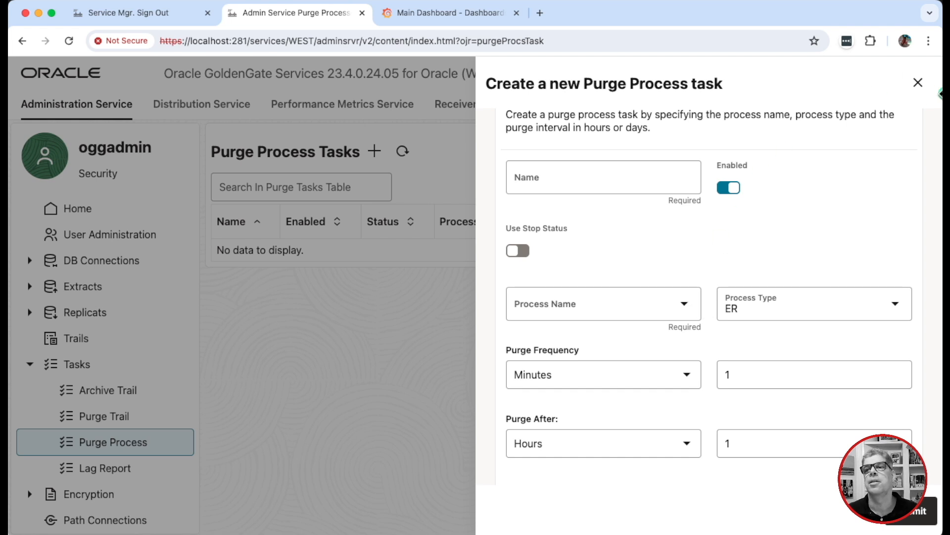
{"action": "left_click", "coordinate": [918, 83]}
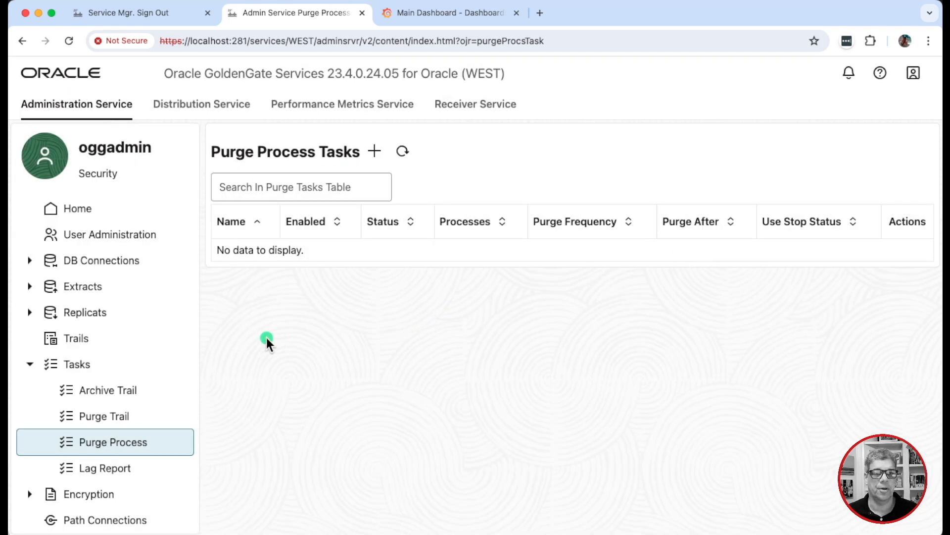
Open the lag report tasks, review the existing task's check period, report and warning thresholds, and close its edit form without changes
{"action": "scroll", "coordinate": [102, 336], "scroll_direction": "down", "scroll_amount": 2}
{"action": "left_click", "coordinate": [99, 405]}
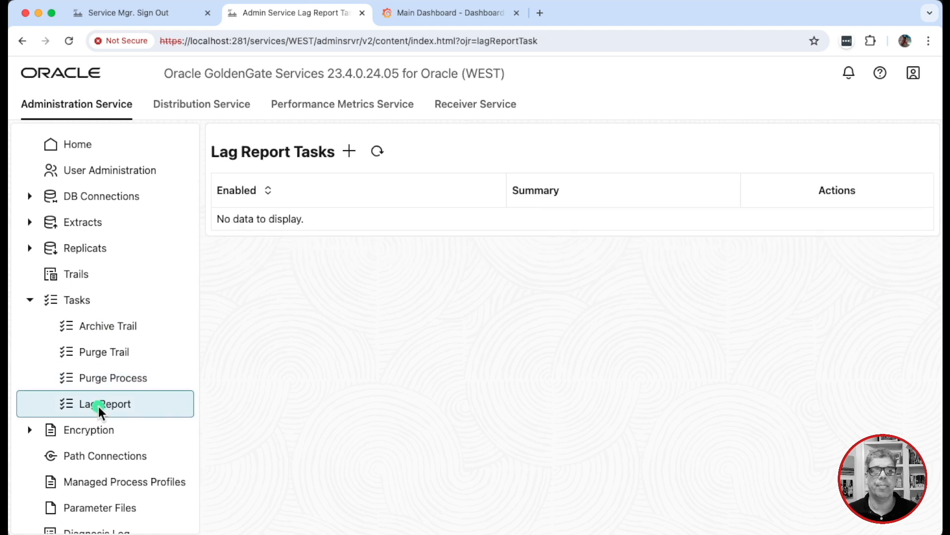
{"action": "left_click", "coordinate": [377, 149]}
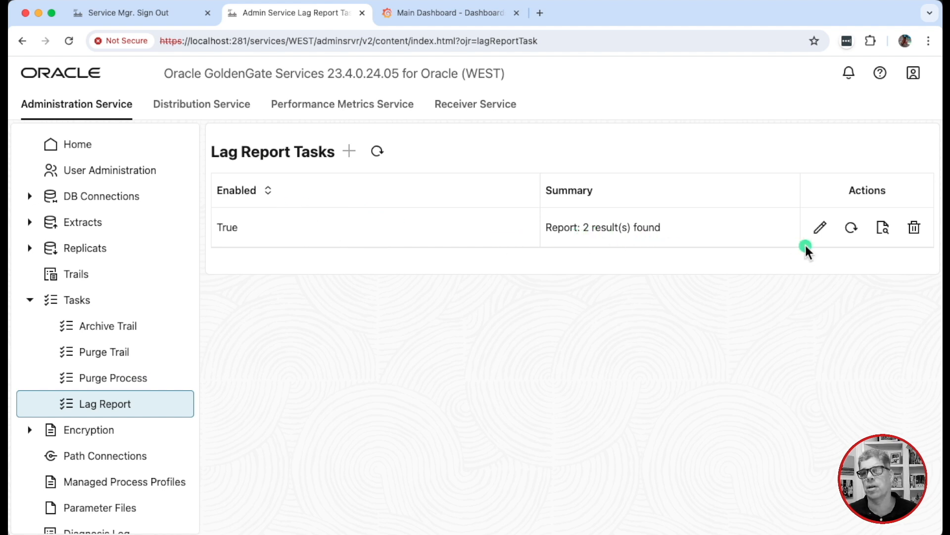
{"action": "left_click", "coordinate": [820, 228]}
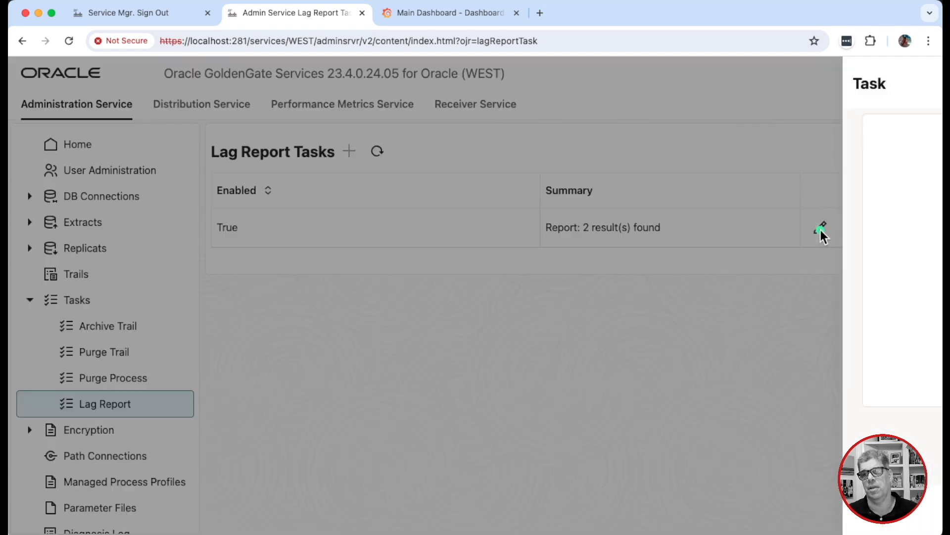
{"action": "scroll", "coordinate": [798, 294], "scroll_direction": "down", "scroll_amount": 2}
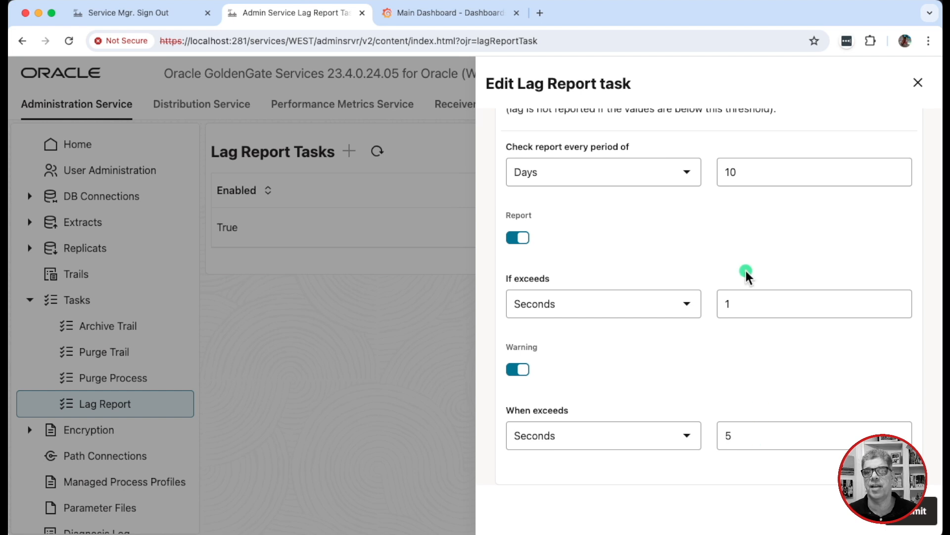
{"action": "left_click", "coordinate": [918, 83]}
Refresh the existing lag report task and view its detailed per-process lag results
{"action": "left_click", "coordinate": [851, 229]}
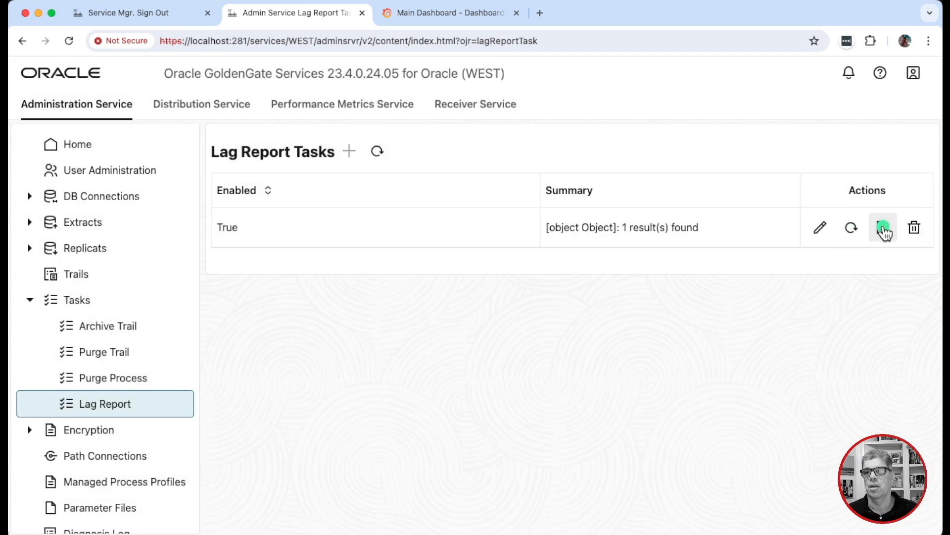
{"action": "left_click", "coordinate": [883, 228]}
{"action": "left_click", "coordinate": [242, 351]}
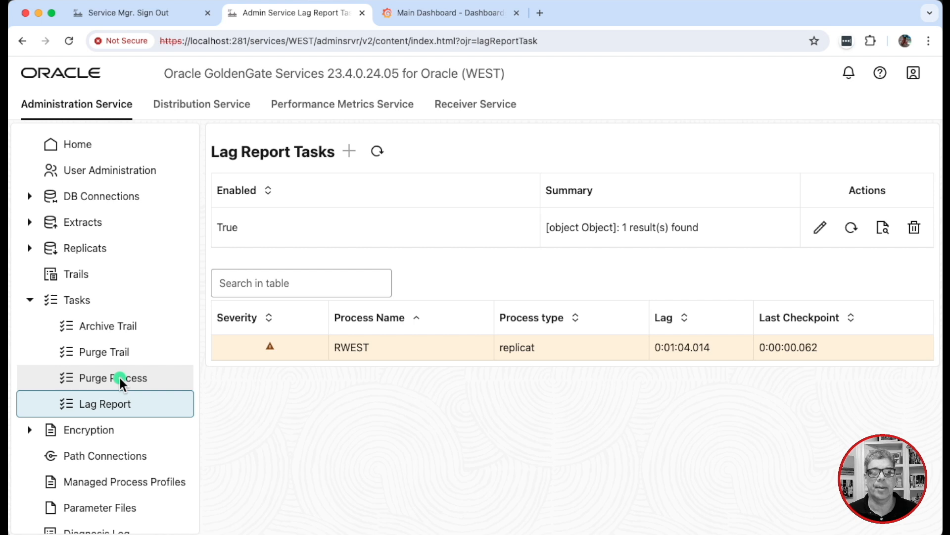
Open the encryption profiles, review the fields for a new Oracle Cloud Infrastructure profile, and close the form without creating it
{"action": "scroll", "coordinate": [95, 384], "scroll_direction": "down", "scroll_amount": 1}
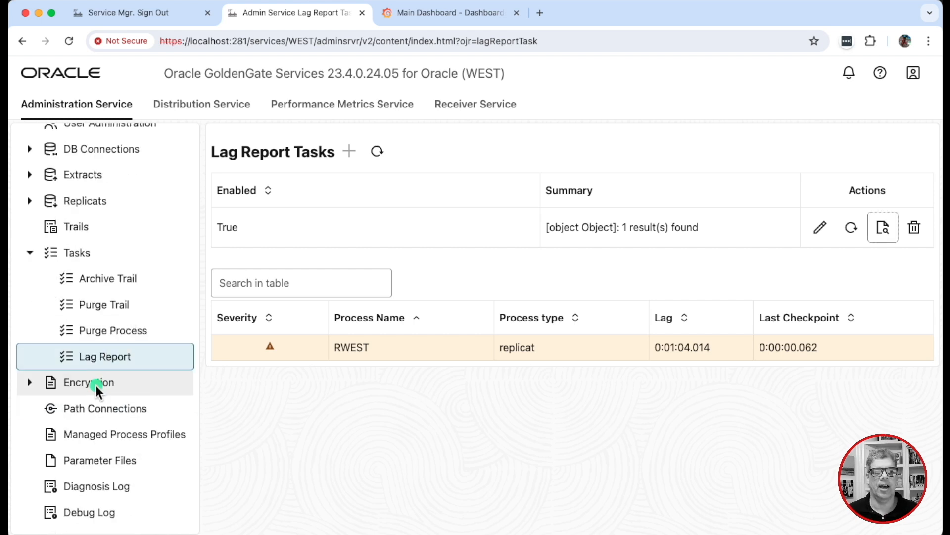
{"action": "left_click", "coordinate": [95, 385]}
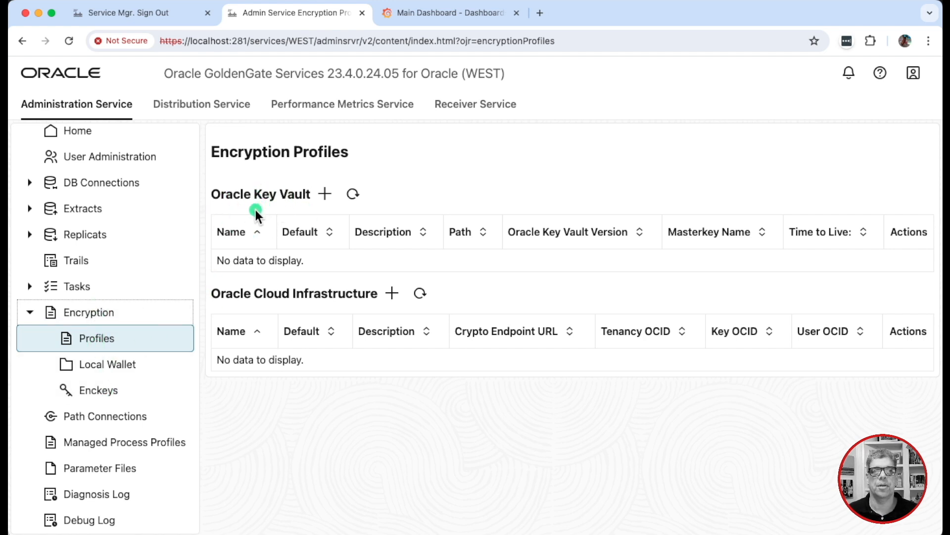
{"action": "left_click", "coordinate": [393, 294]}
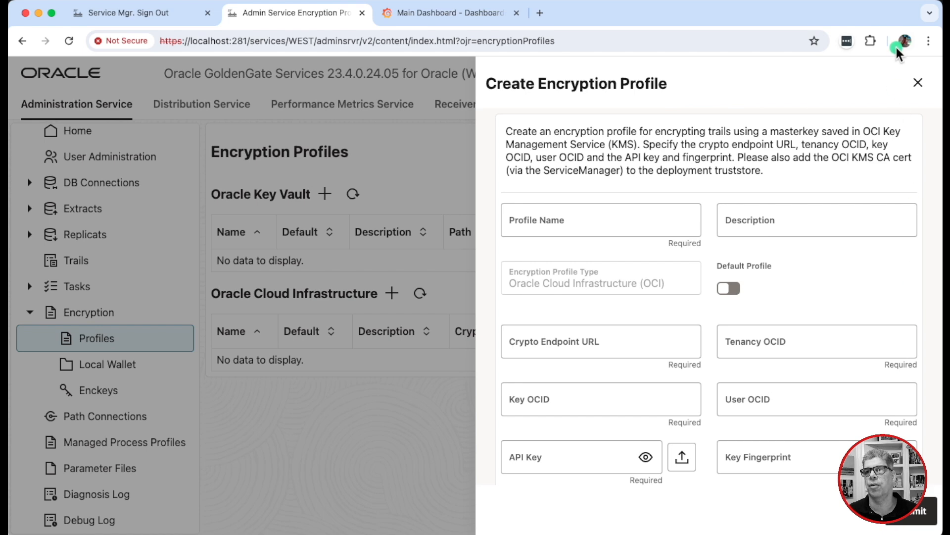
{"action": "left_click", "coordinate": [920, 87]}
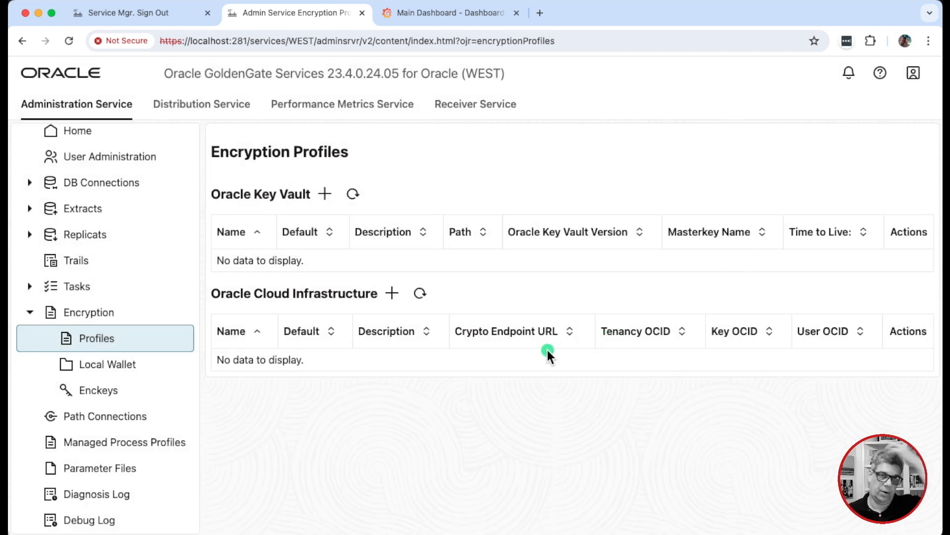
View the local wallet profile, then review the new encryption key form under Enckeys and close it without creating a key
{"action": "left_click", "coordinate": [78, 369]}
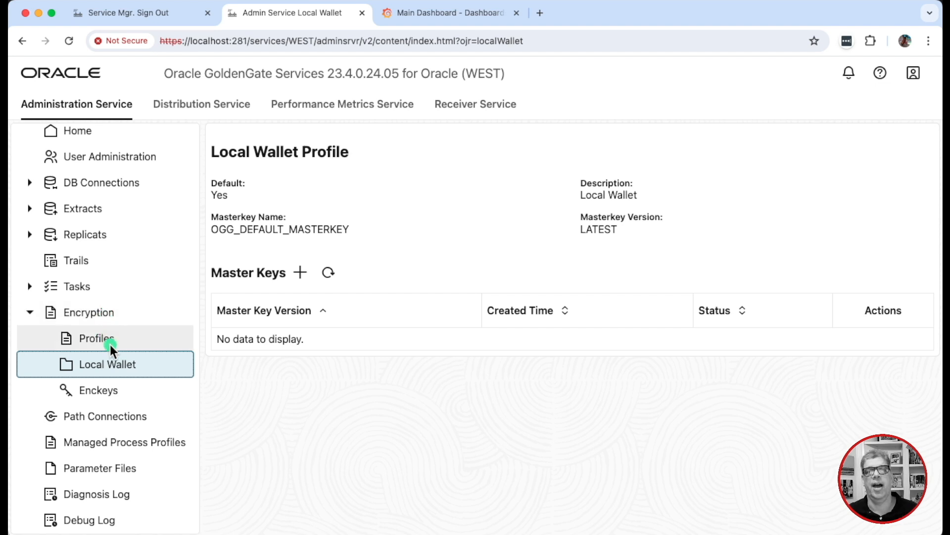
{"action": "left_click", "coordinate": [108, 397]}
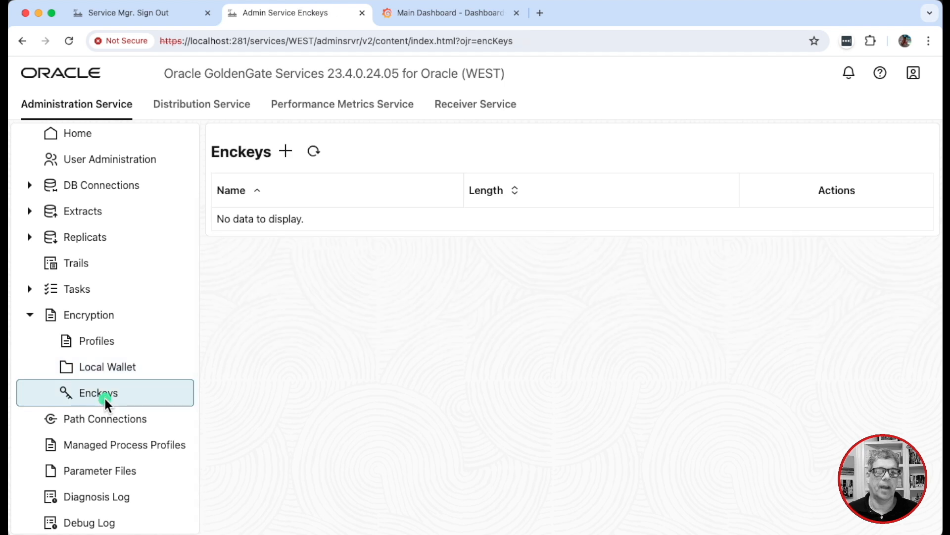
{"action": "left_click", "coordinate": [286, 151]}
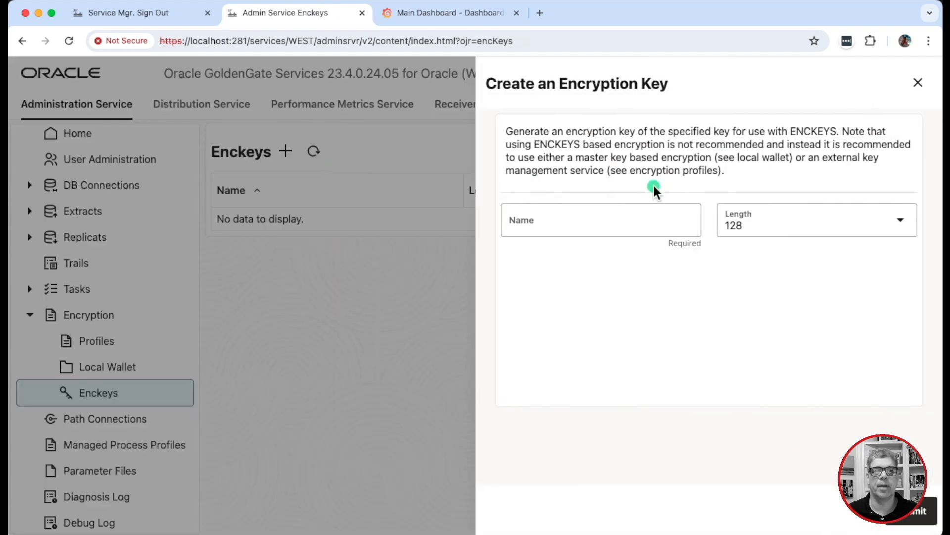
{"action": "left_click", "coordinate": [918, 84]}
Open the path connections, review the credential fields for a new connection, and close the form without creating it
{"action": "left_click", "coordinate": [88, 418]}
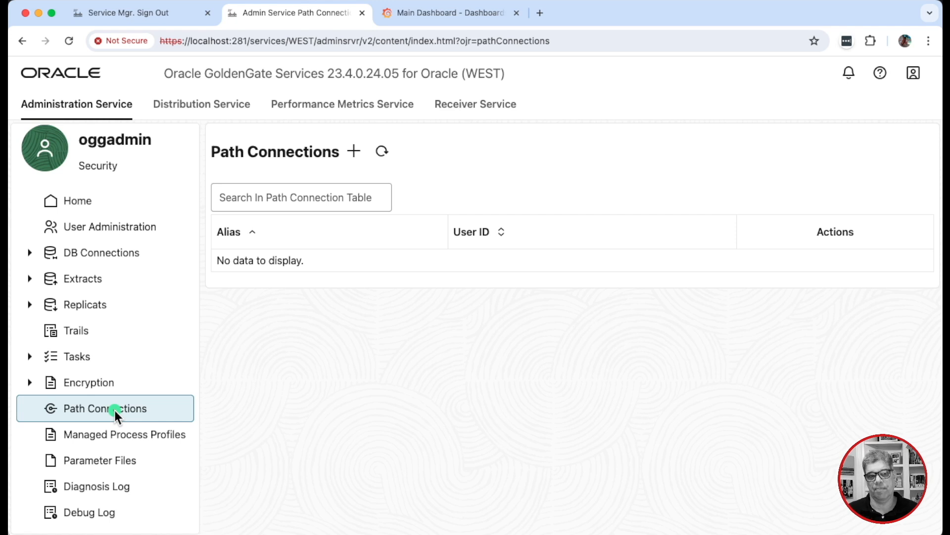
{"action": "left_click", "coordinate": [355, 152]}
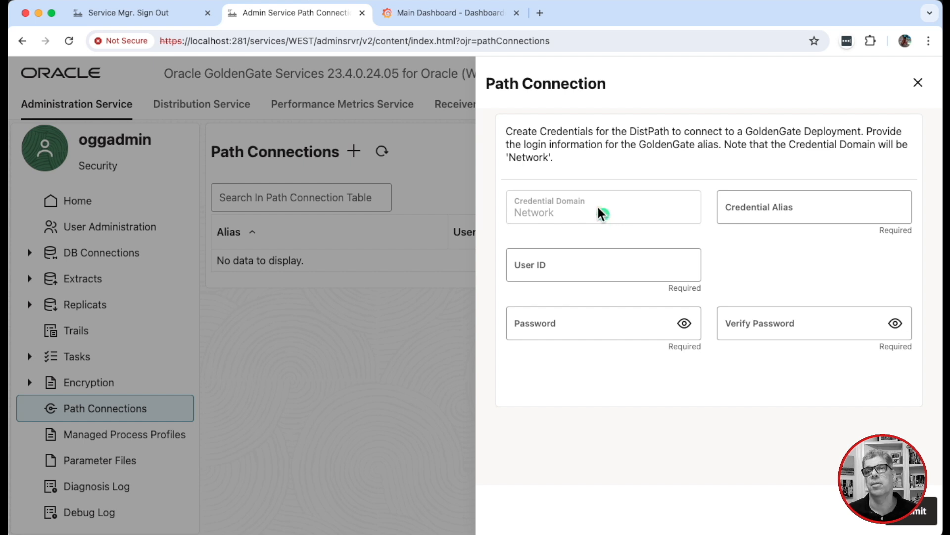
{"action": "left_click", "coordinate": [921, 85]}
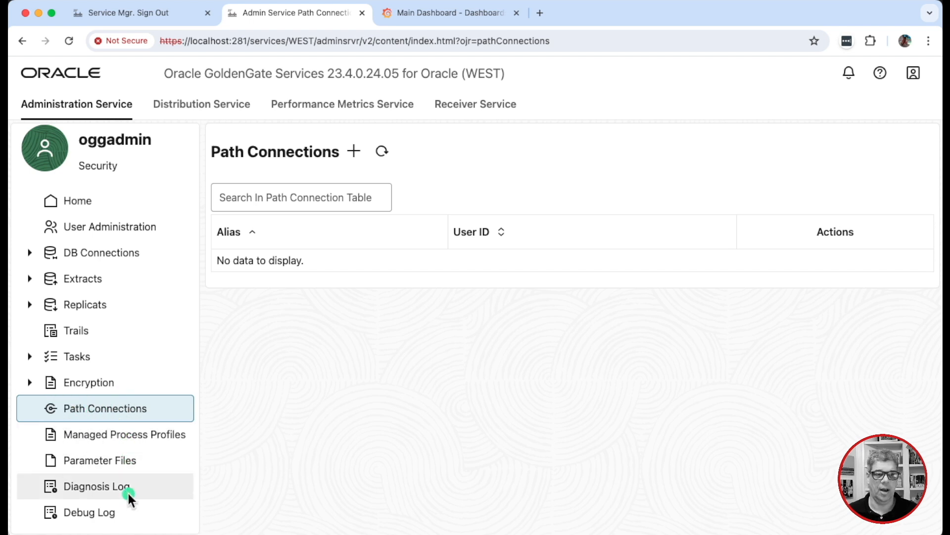
Review the Default managed process profile's settings and the form for adding a profile, closing both without changes
{"action": "left_click", "coordinate": [117, 439]}
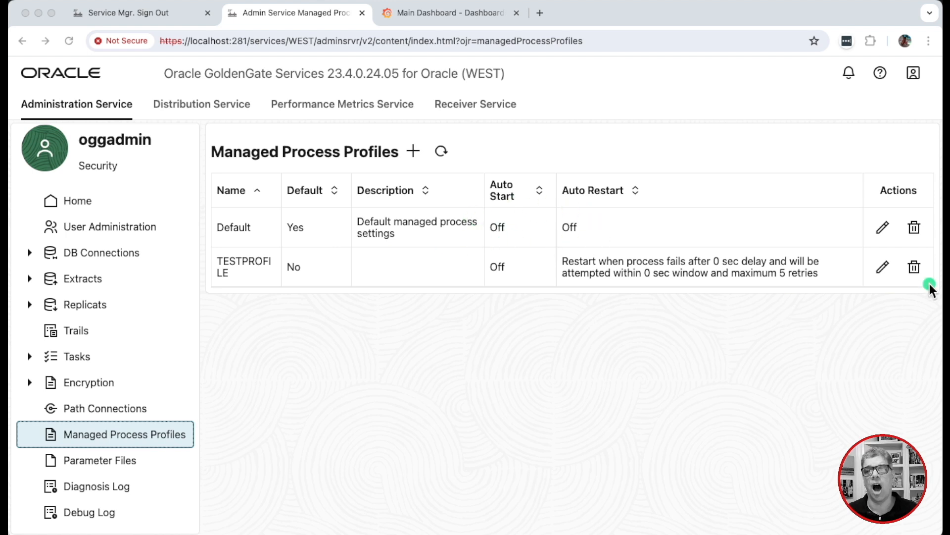
{"action": "left_click", "coordinate": [883, 230]}
{"action": "left_click", "coordinate": [883, 229]}
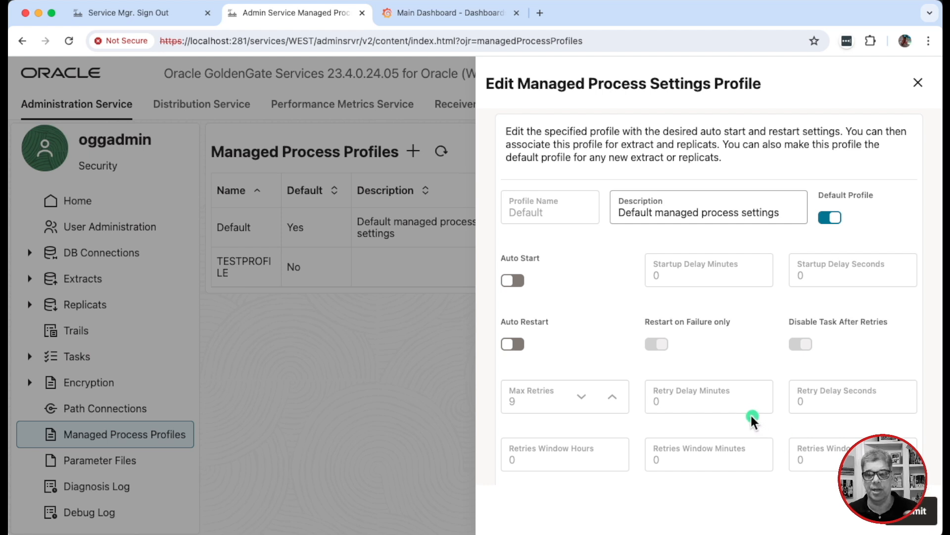
{"action": "left_click", "coordinate": [919, 88]}
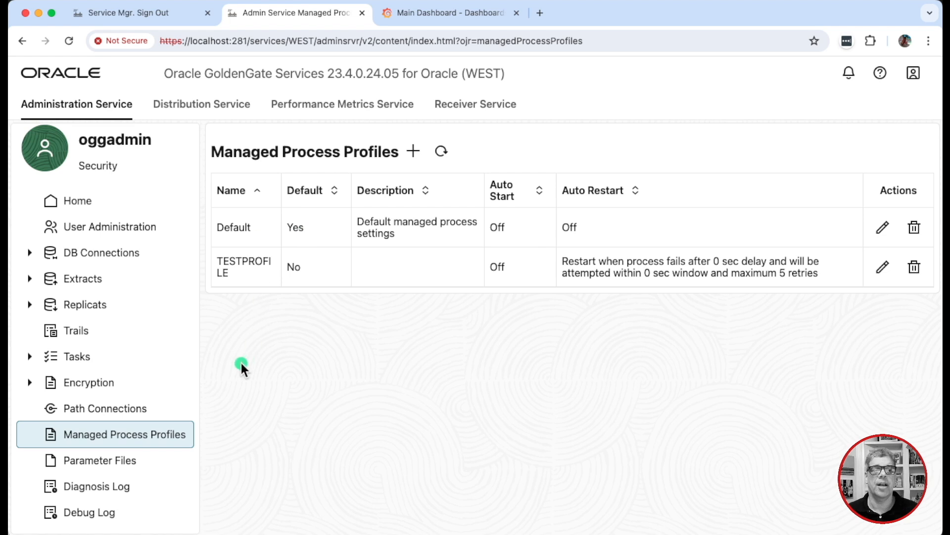
{"action": "left_click", "coordinate": [417, 157]}
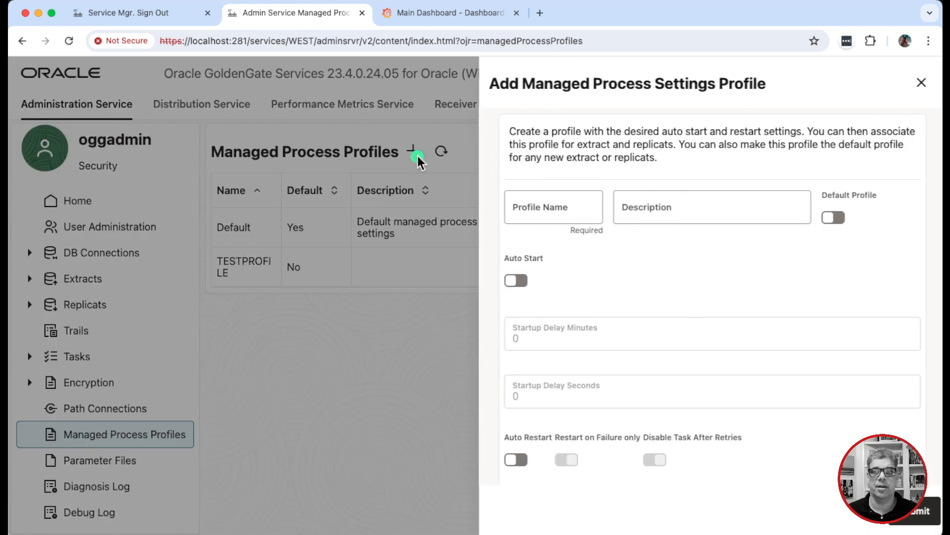
{"action": "left_click", "coordinate": [914, 88]}
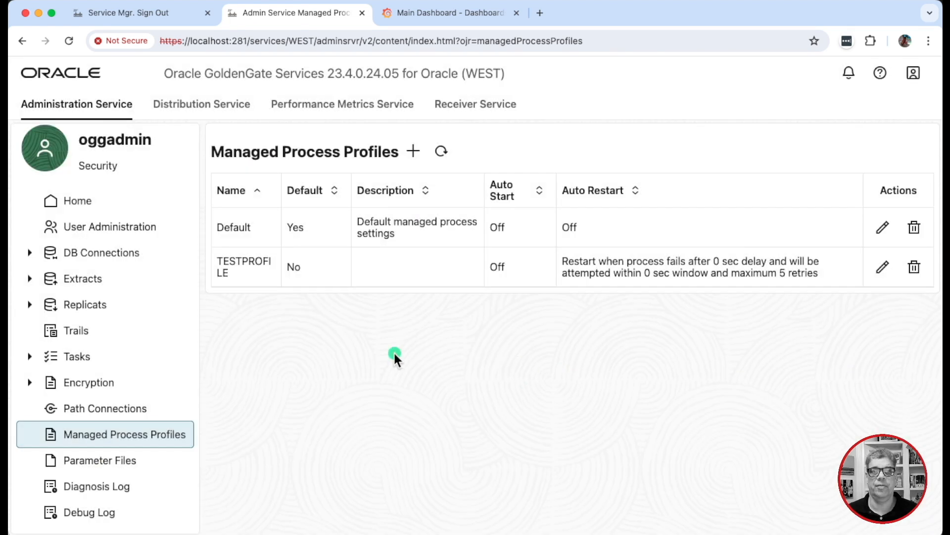
Assign the Default managed process profile to the EEAST extract, submit the change, and collapse the extracts in the navigation tree
{"action": "left_click", "coordinate": [30, 279]}
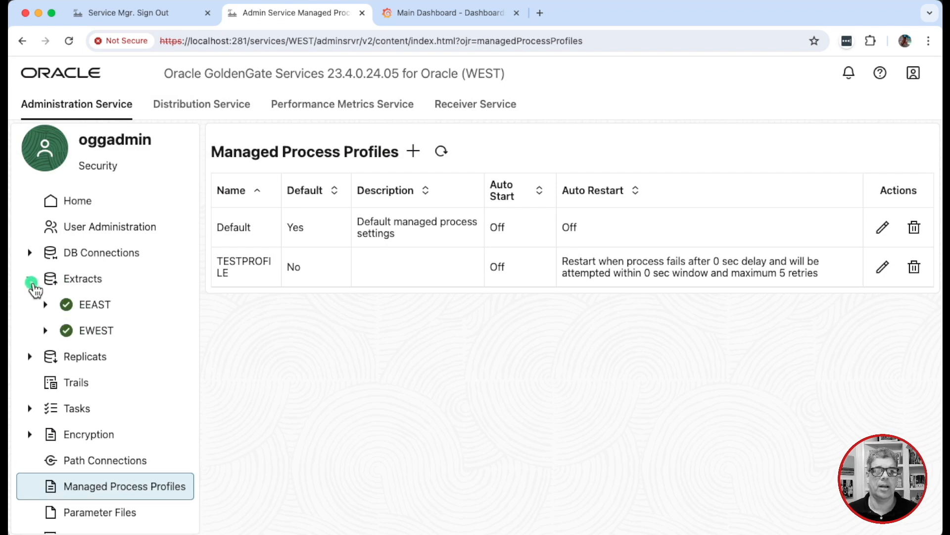
{"action": "left_click", "coordinate": [93, 306]}
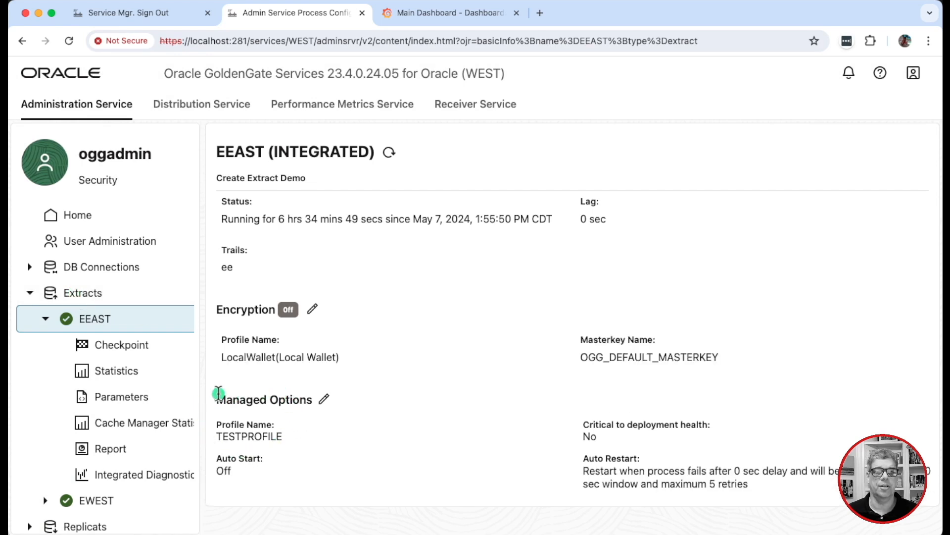
{"action": "left_click", "coordinate": [325, 400]}
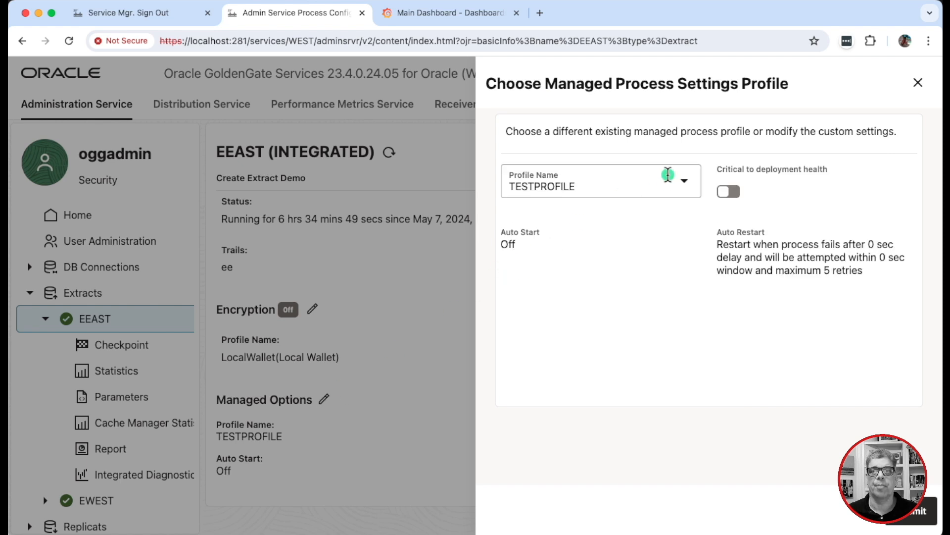
{"action": "left_click", "coordinate": [683, 186]}
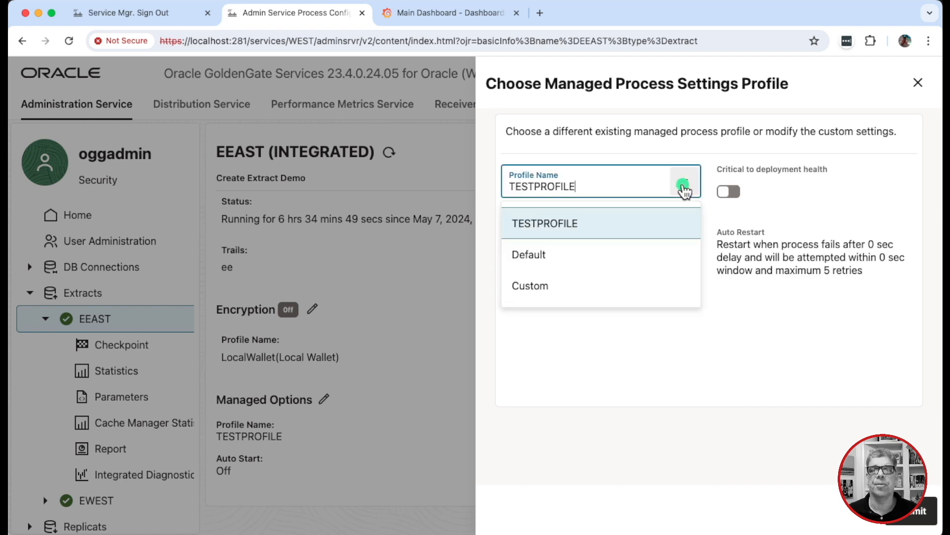
{"action": "left_click", "coordinate": [549, 259]}
{"action": "left_click", "coordinate": [912, 525]}
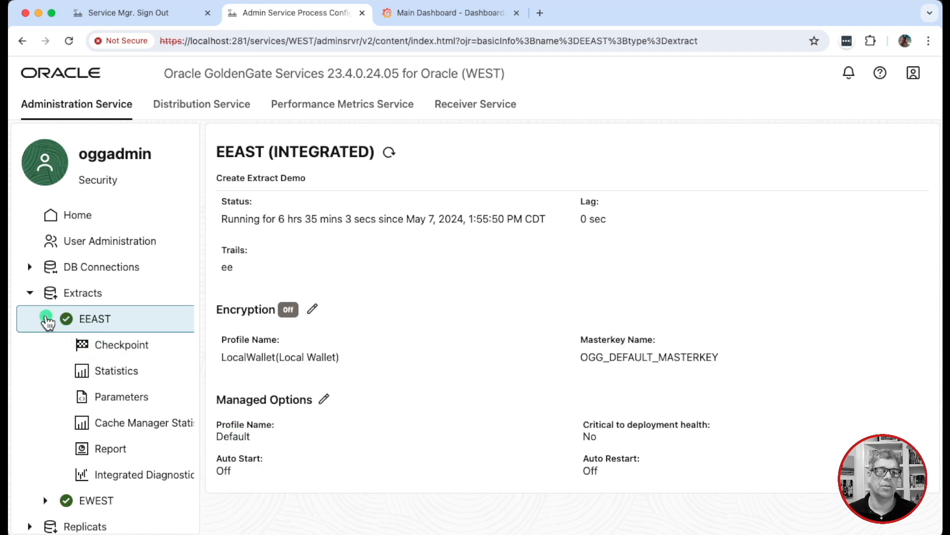
{"action": "left_click", "coordinate": [32, 296]}
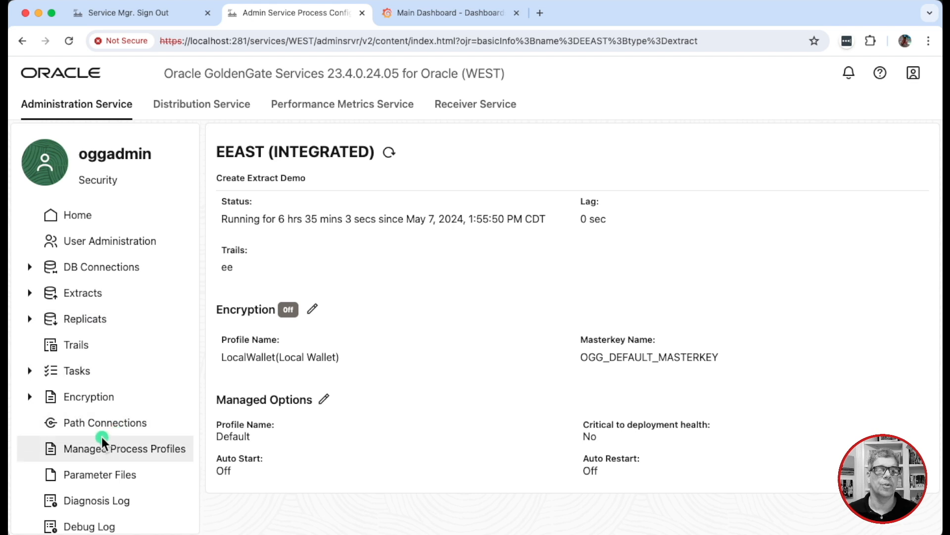
Turn on Auto Start in the Default managed process profile and submit the change
{"action": "left_click", "coordinate": [102, 453]}
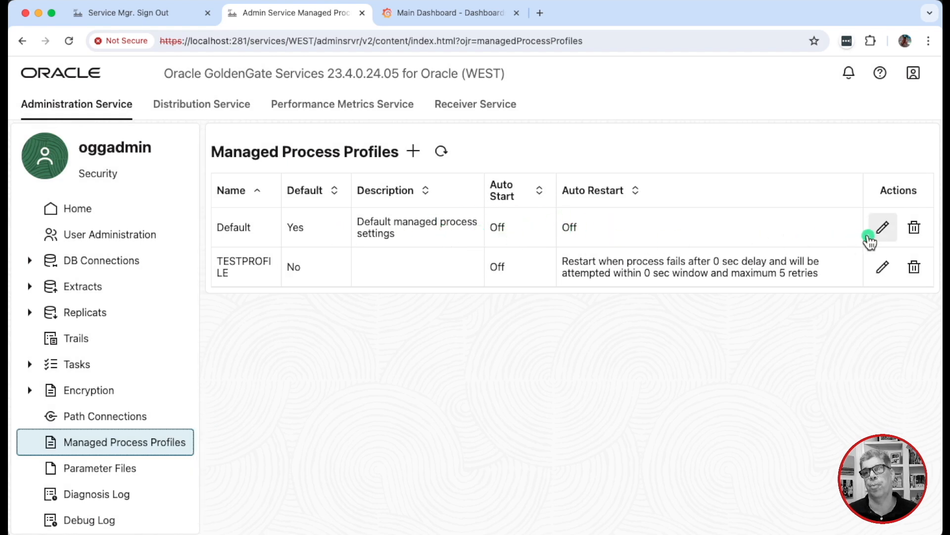
{"action": "left_click", "coordinate": [882, 232]}
{"action": "left_click", "coordinate": [517, 281]}
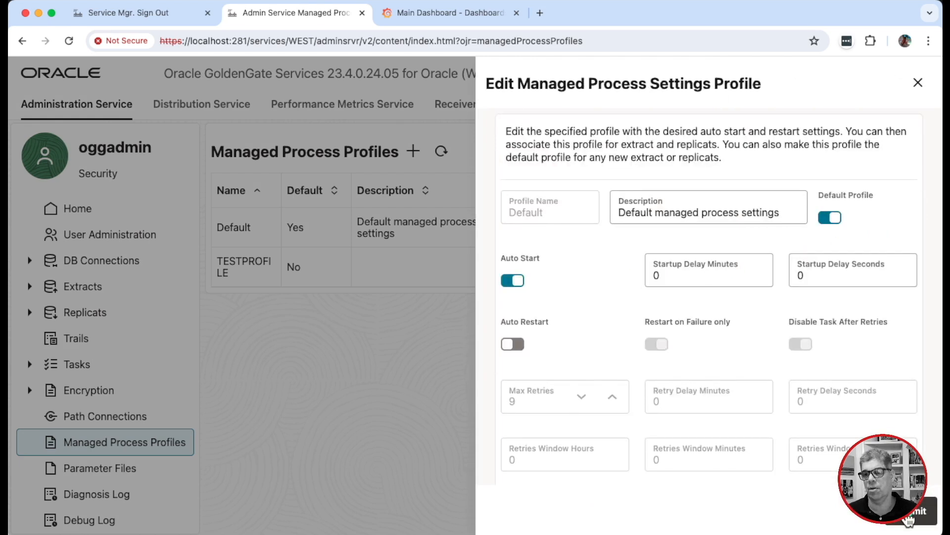
{"action": "left_click", "coordinate": [916, 511]}
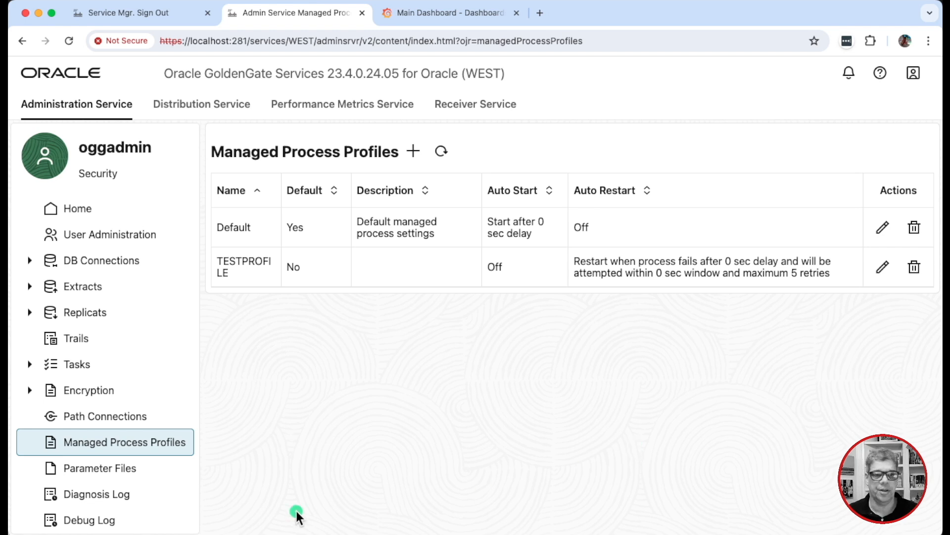
Open the parameter files, review the contents of REAST.prm, and close it without changes
{"action": "left_click", "coordinate": [97, 468]}
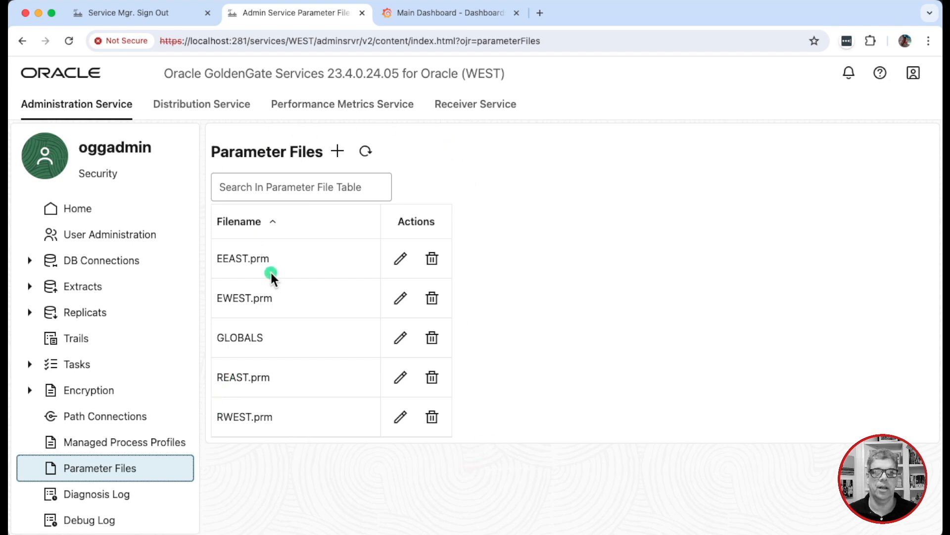
{"action": "left_click", "coordinate": [398, 379]}
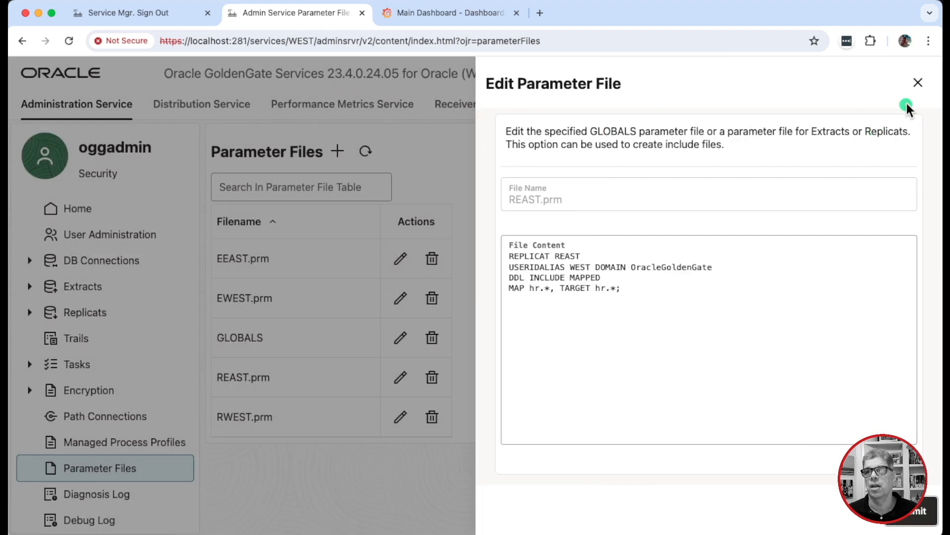
{"action": "left_click", "coordinate": [919, 85]}
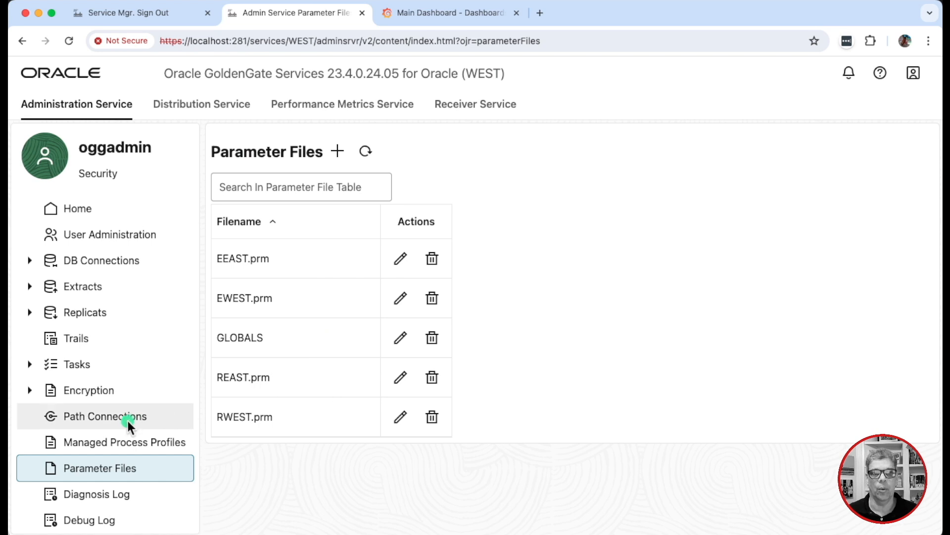
Review the Administration Service's diagnosis log and debug log pages, and return to its home overview
{"action": "scroll", "coordinate": [126, 420], "scroll_direction": "down", "scroll_amount": 1}
{"action": "left_click", "coordinate": [89, 489]}
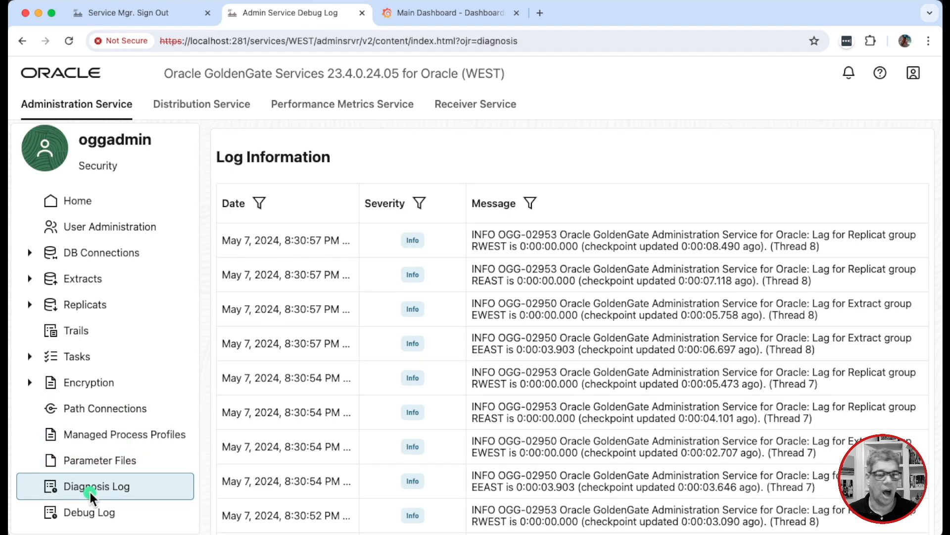
{"action": "scroll", "coordinate": [658, 323], "scroll_direction": "down", "scroll_amount": 15}
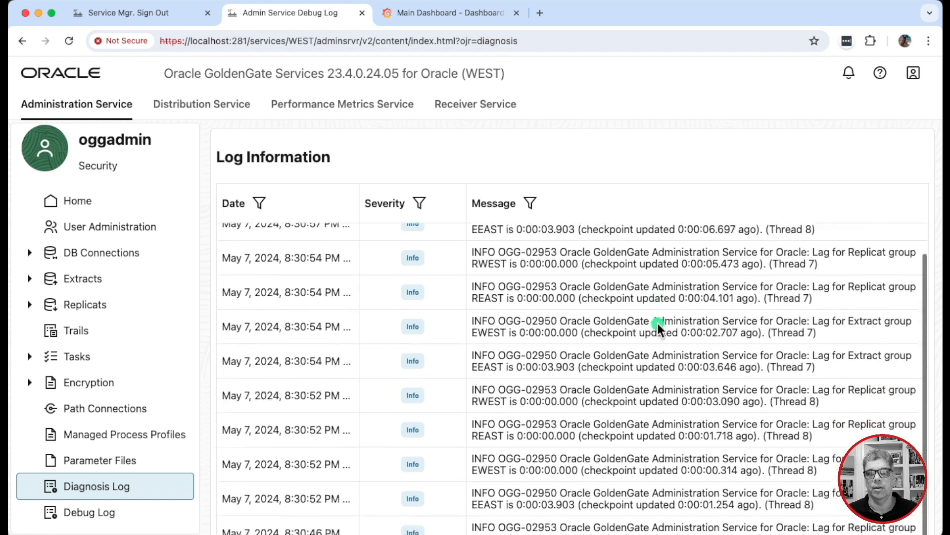
{"action": "scroll", "coordinate": [658, 323], "scroll_direction": "down", "scroll_amount": 5}
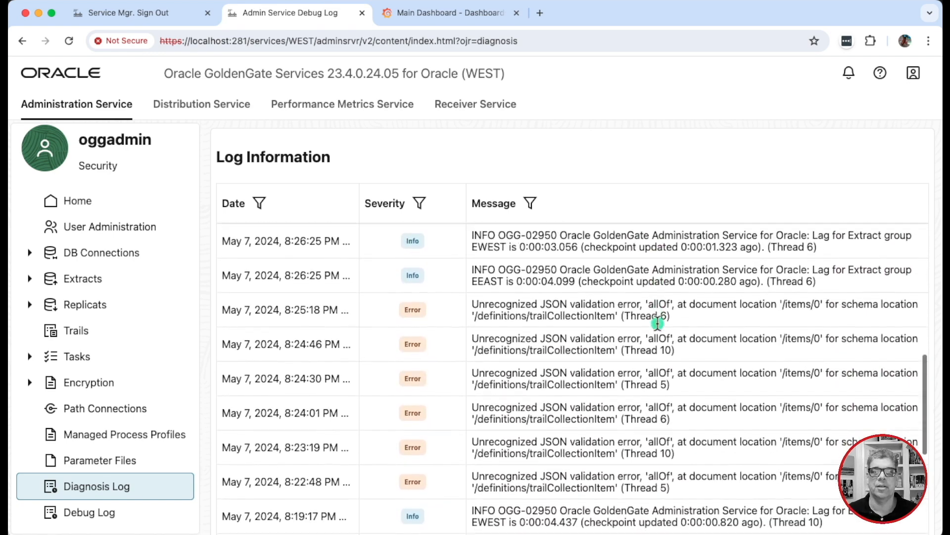
{"action": "scroll", "coordinate": [658, 323], "scroll_direction": "up", "scroll_amount": 20}
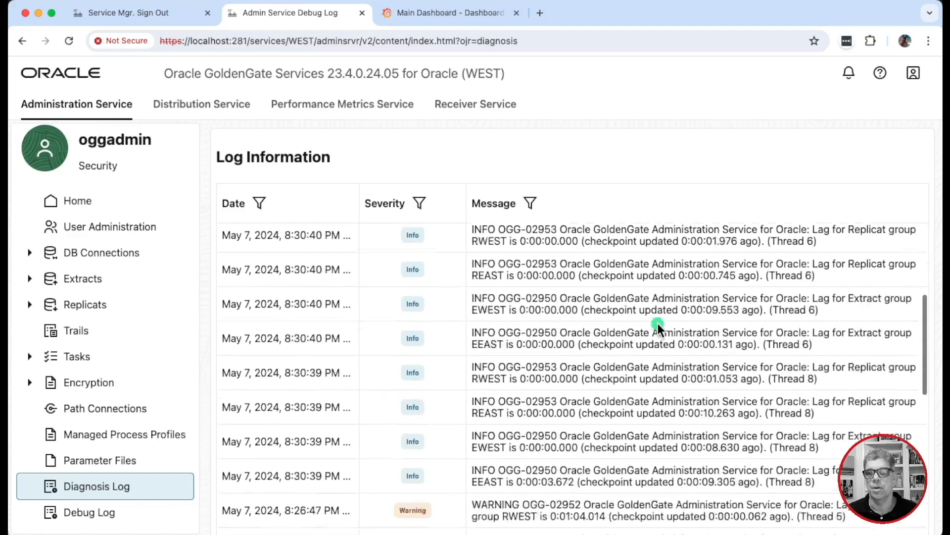
{"action": "left_click", "coordinate": [78, 521]}
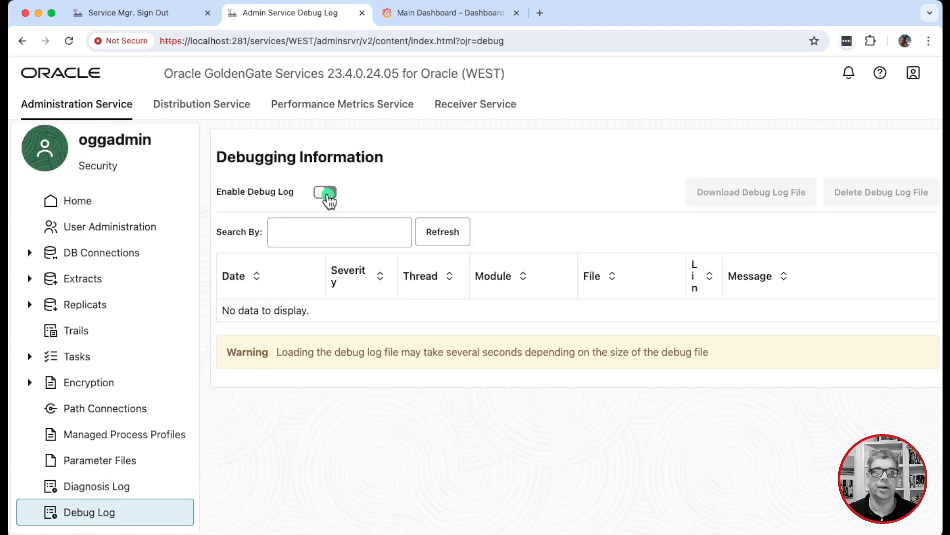
{"action": "left_click", "coordinate": [72, 198]}
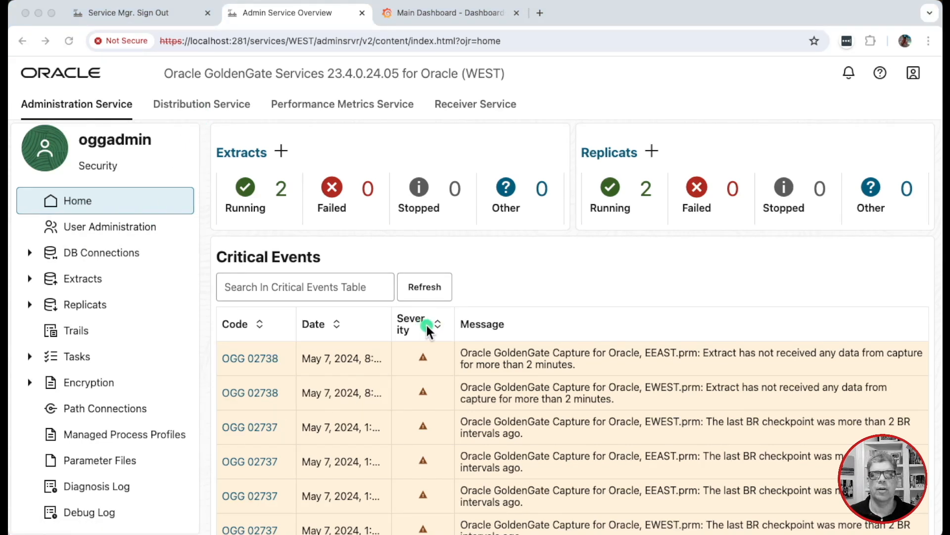
Start a new distribution path named TEST in the Distribution Service and proceed to its source options
{"action": "left_click", "coordinate": [199, 109]}
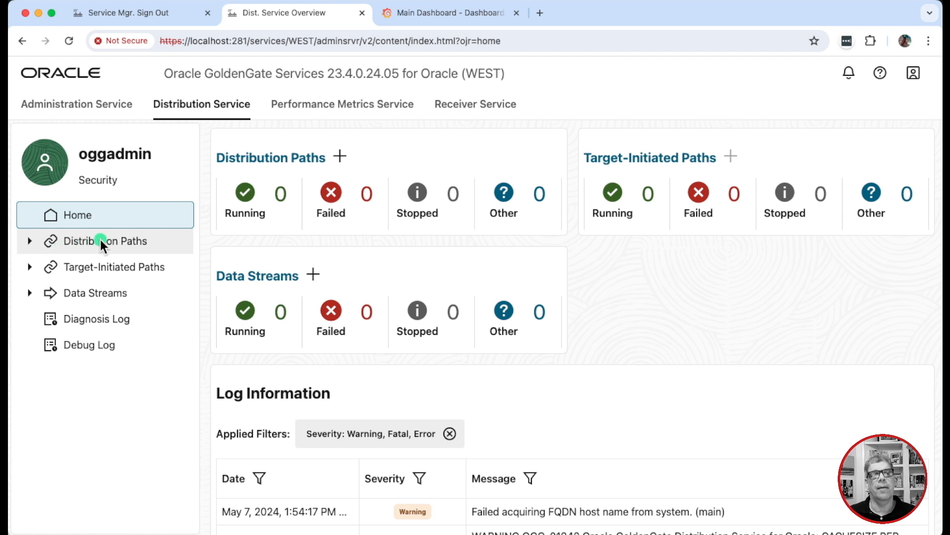
{"action": "left_click", "coordinate": [340, 159]}
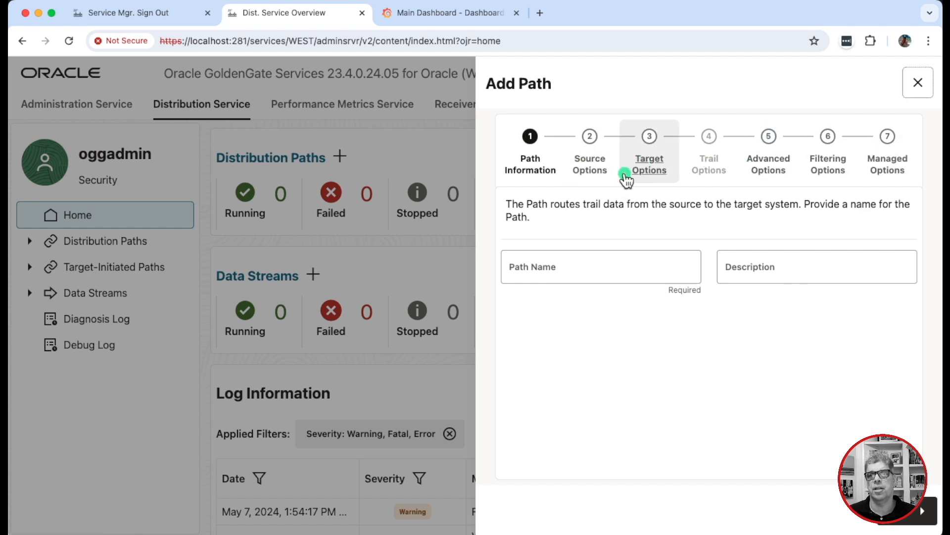
{"action": "left_click", "coordinate": [562, 270]}
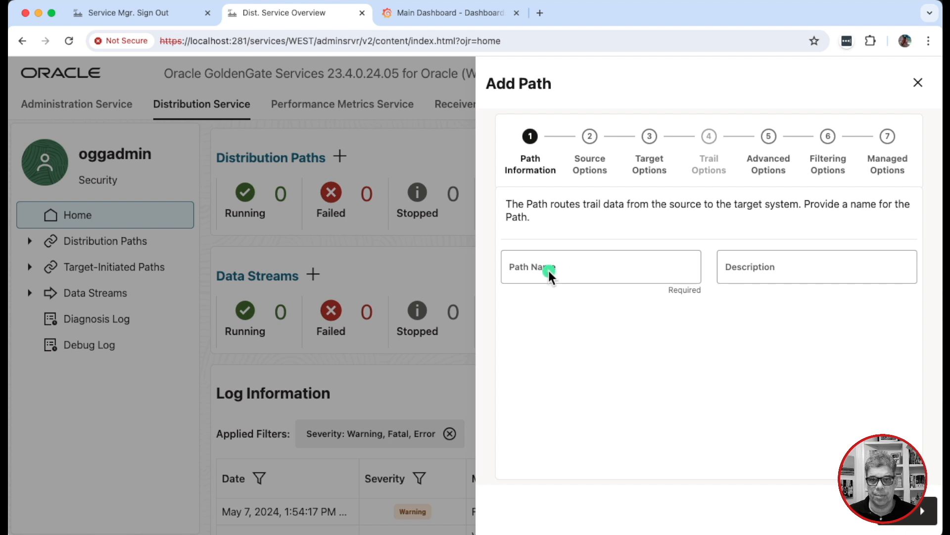
{"action": "left_click", "coordinate": [770, 269]}
{"action": "left_click", "coordinate": [520, 271]}
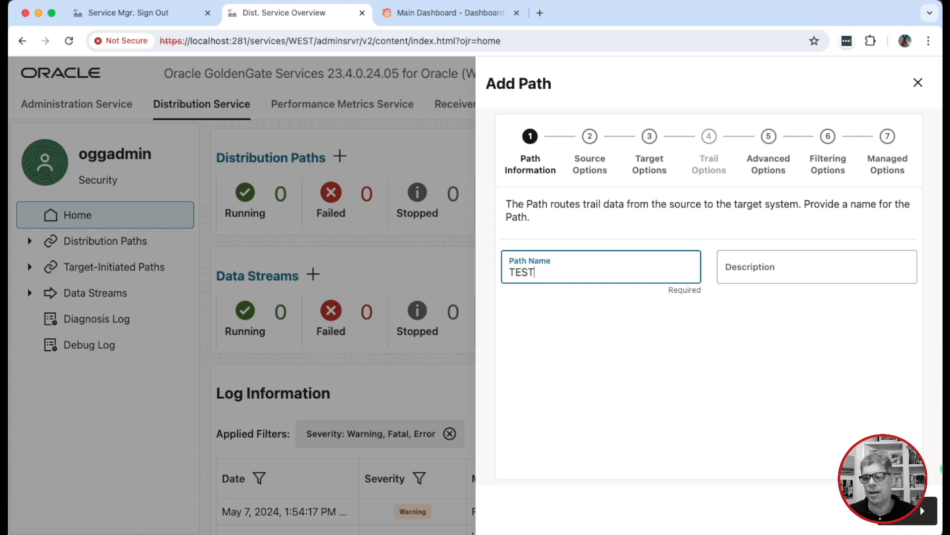
{"action": "left_click", "coordinate": [903, 517]}
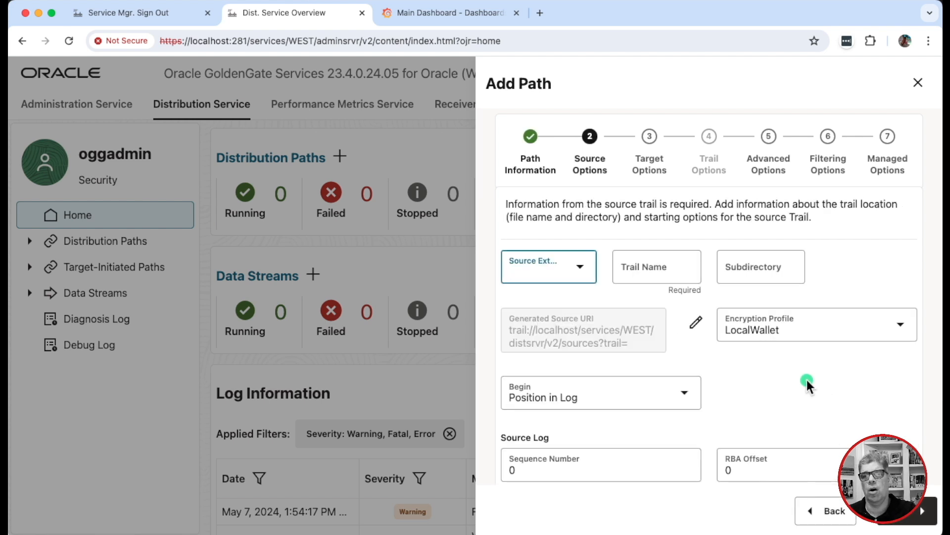
Choose EEAST as the new path's source extract and proceed to the target options
{"action": "left_click", "coordinate": [574, 267]}
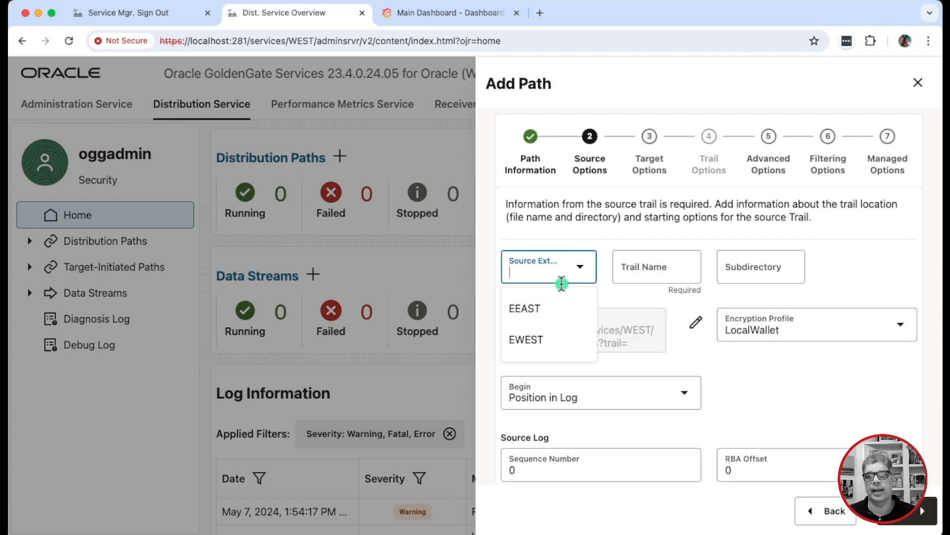
{"action": "left_click", "coordinate": [544, 309]}
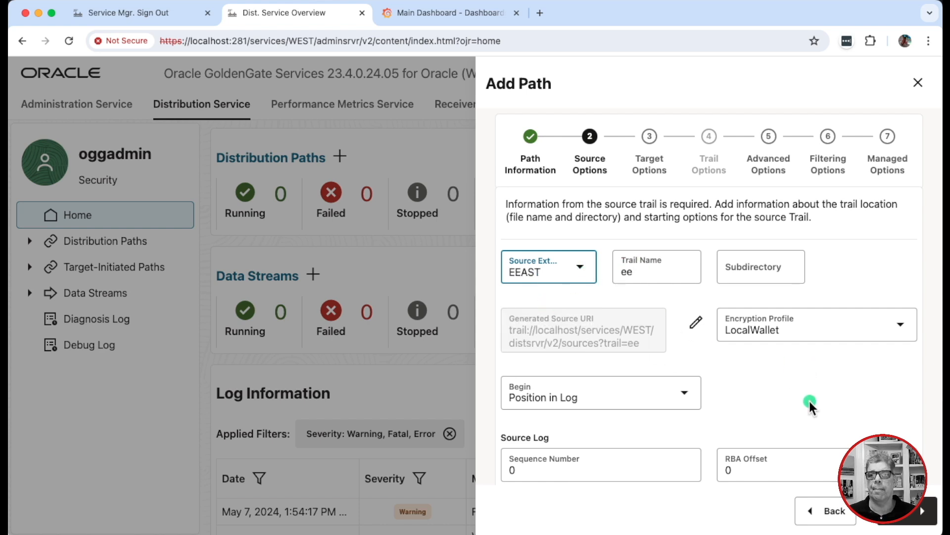
{"action": "scroll", "coordinate": [807, 394], "scroll_direction": "down", "scroll_amount": 1}
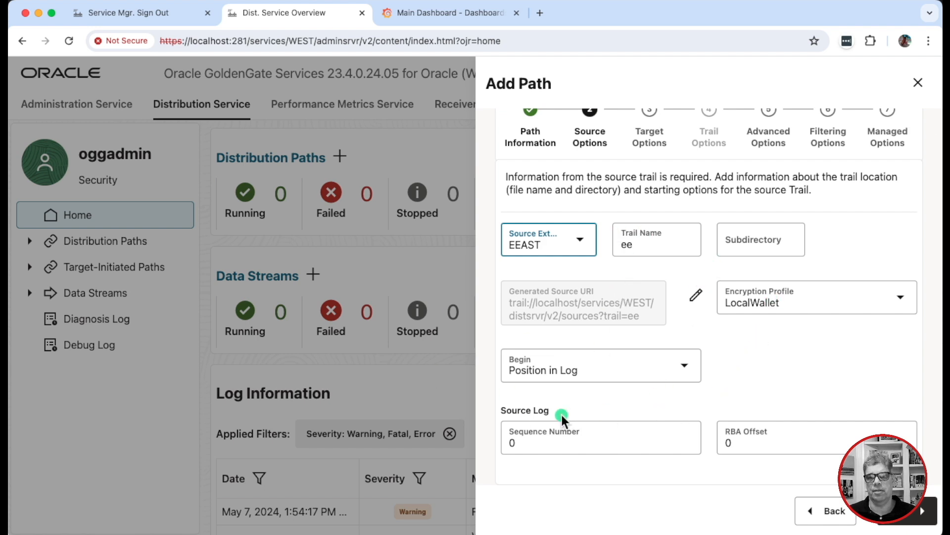
{"action": "left_click", "coordinate": [924, 510]}
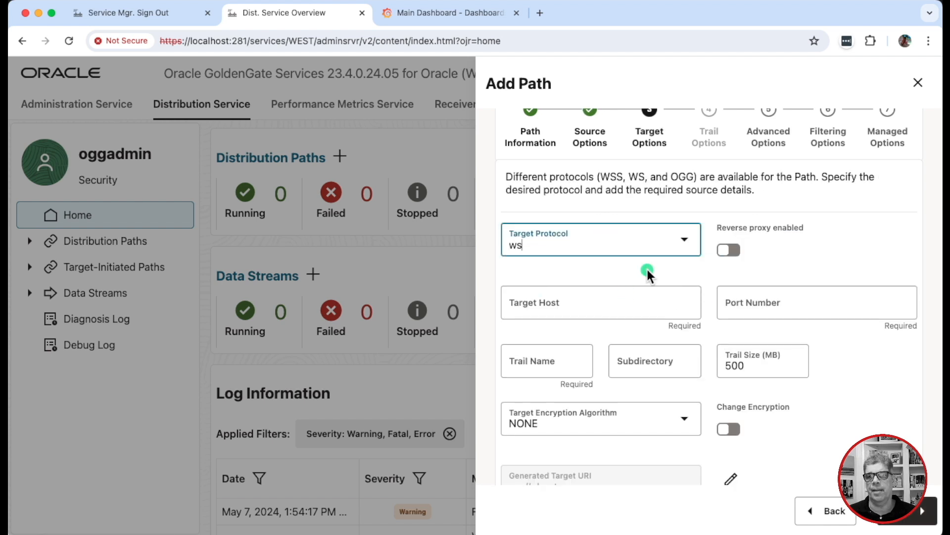
Review the path's target protocols, host, trail, encryption and authentication fields, and close the form without creating the path
{"action": "left_click", "coordinate": [687, 241]}
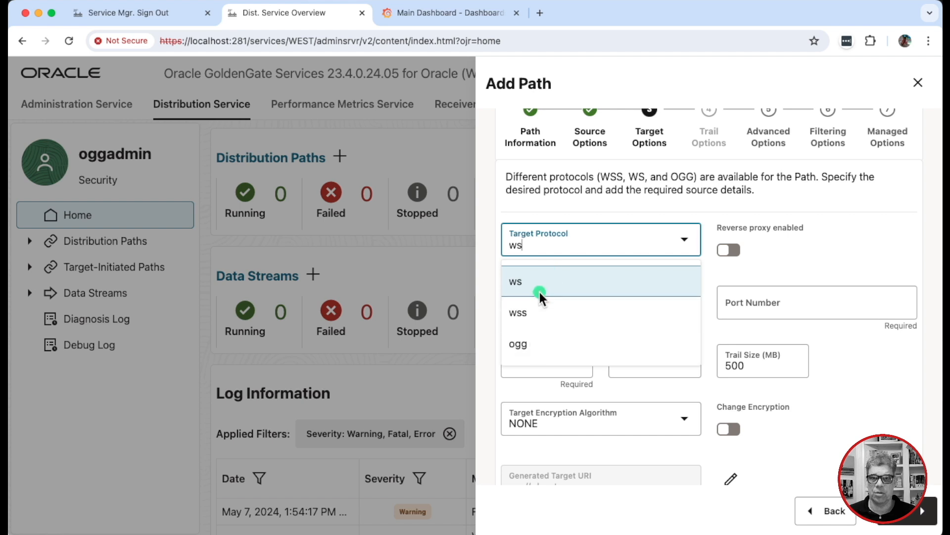
{"action": "left_click", "coordinate": [820, 263]}
{"action": "scroll", "coordinate": [850, 401], "scroll_direction": "down", "scroll_amount": 2}
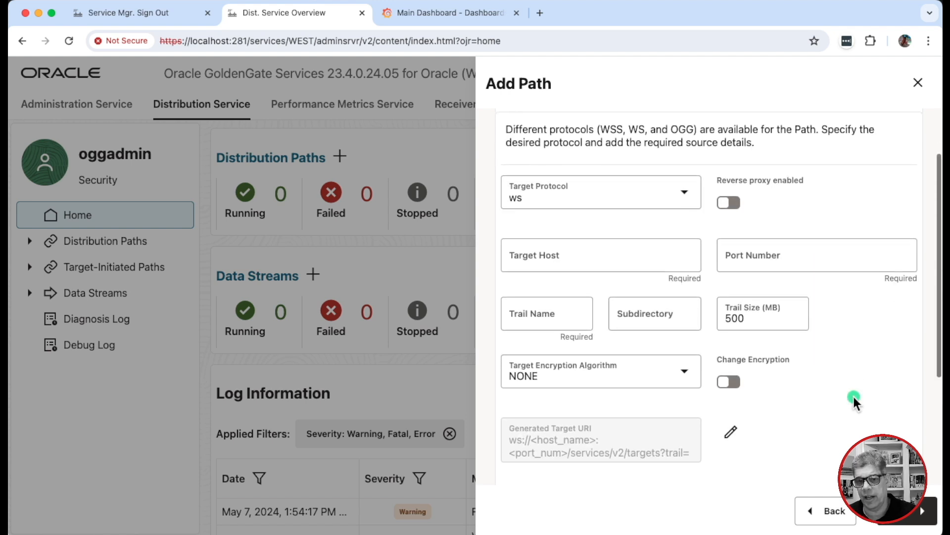
{"action": "scroll", "coordinate": [853, 403], "scroll_direction": "up", "scroll_amount": 3}
{"action": "scroll", "coordinate": [854, 401], "scroll_direction": "down", "scroll_amount": 3}
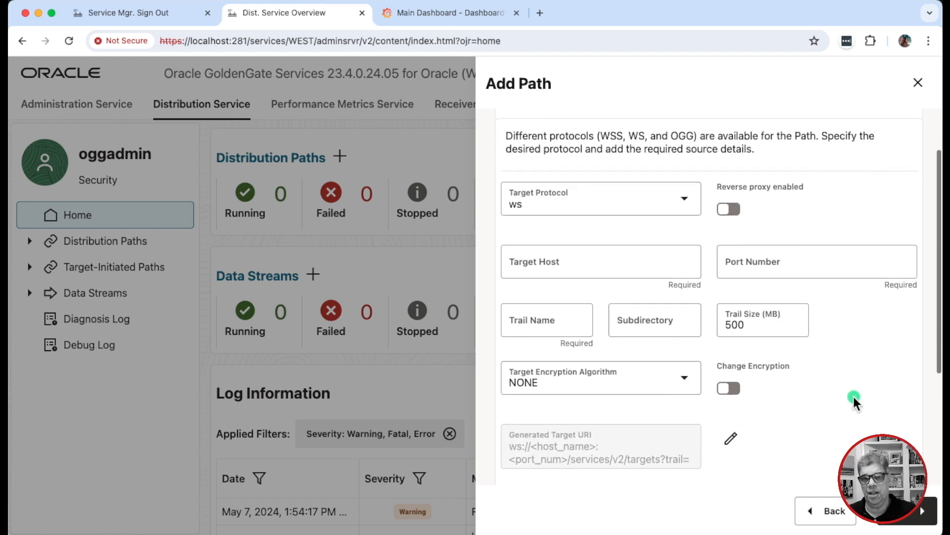
{"action": "scroll", "coordinate": [854, 398], "scroll_direction": "down", "scroll_amount": 2}
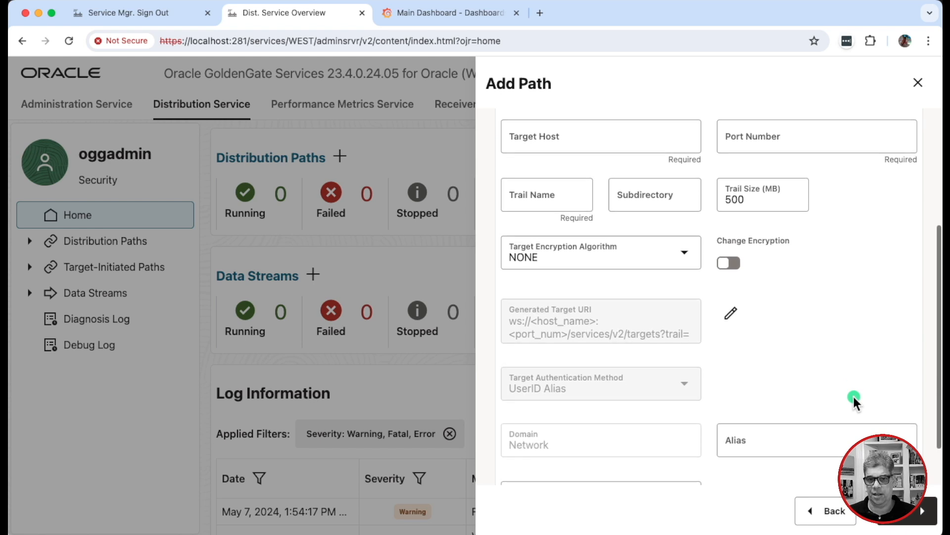
{"action": "scroll", "coordinate": [832, 326], "scroll_direction": "up", "scroll_amount": 5}
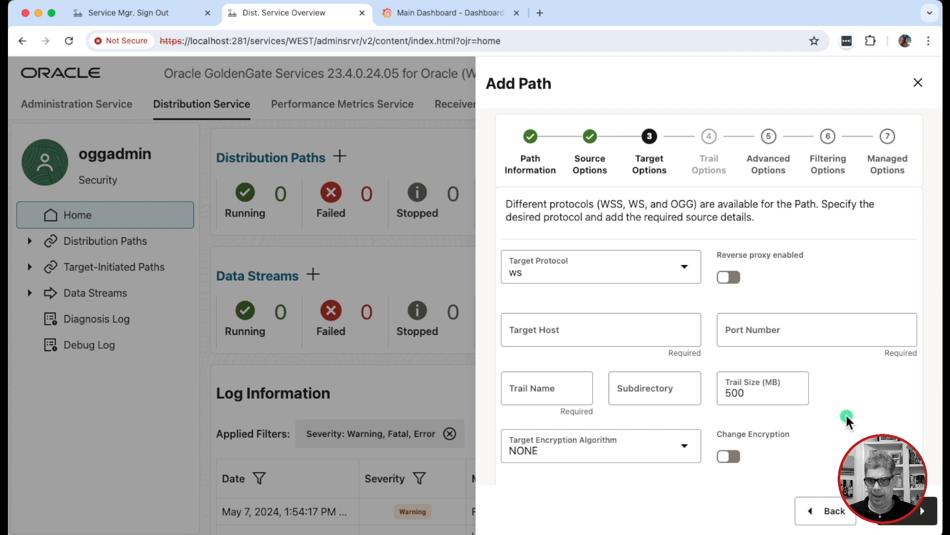
{"action": "scroll", "coordinate": [864, 430], "scroll_direction": "down", "scroll_amount": 3}
{"action": "scroll", "coordinate": [863, 430], "scroll_direction": "down", "scroll_amount": 3}
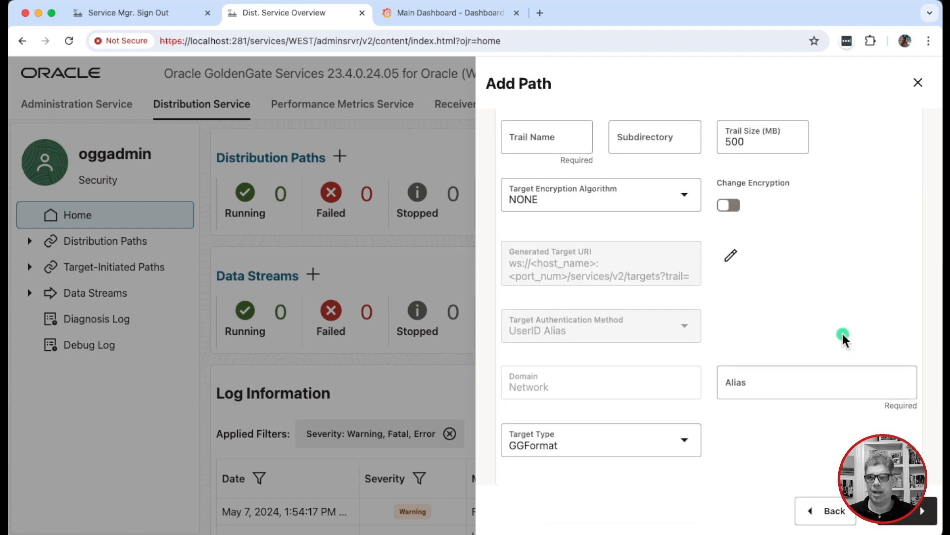
{"action": "scroll", "coordinate": [842, 333], "scroll_direction": "up", "scroll_amount": 5}
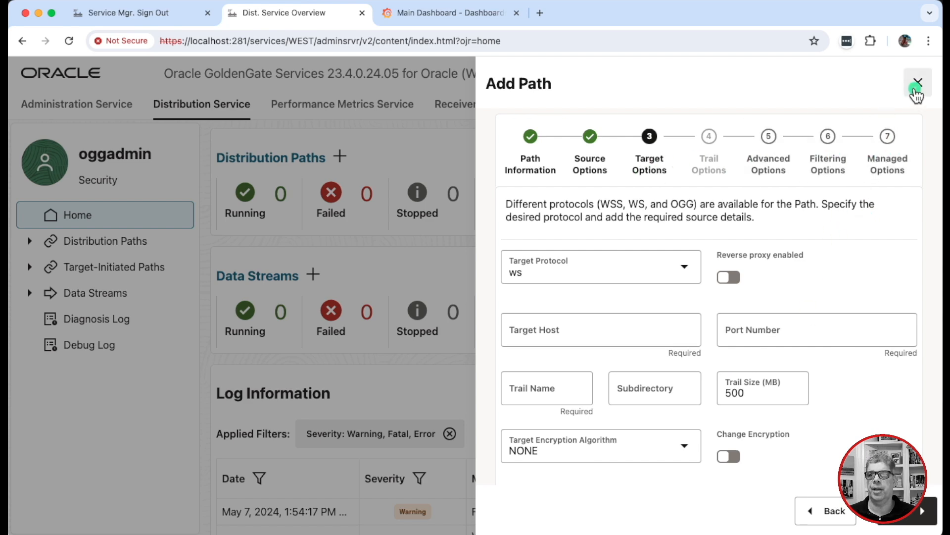
{"action": "left_click", "coordinate": [917, 84]}
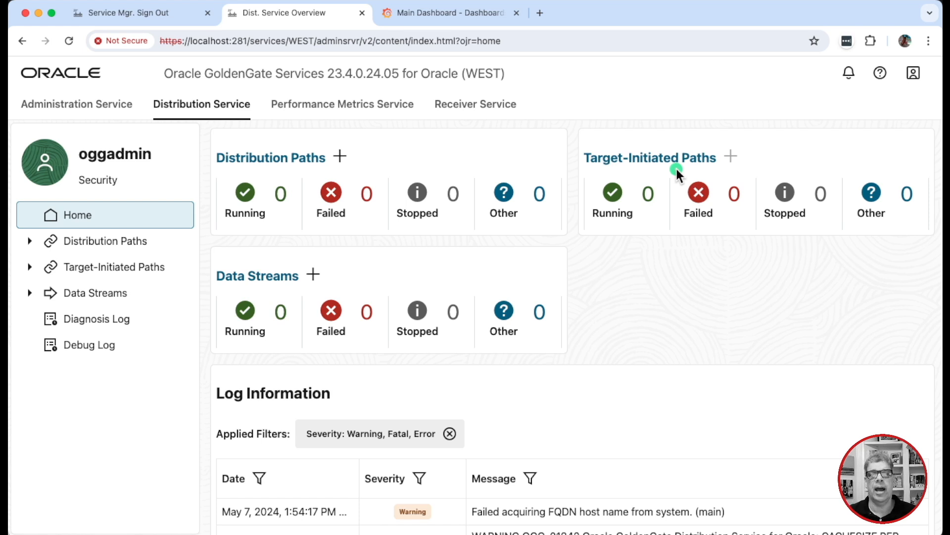
View the extracts list in the Administration Service, and revisit the Distribution Service's new path form, closing it without changes
{"action": "left_click", "coordinate": [81, 118]}
{"action": "left_click", "coordinate": [239, 157]}
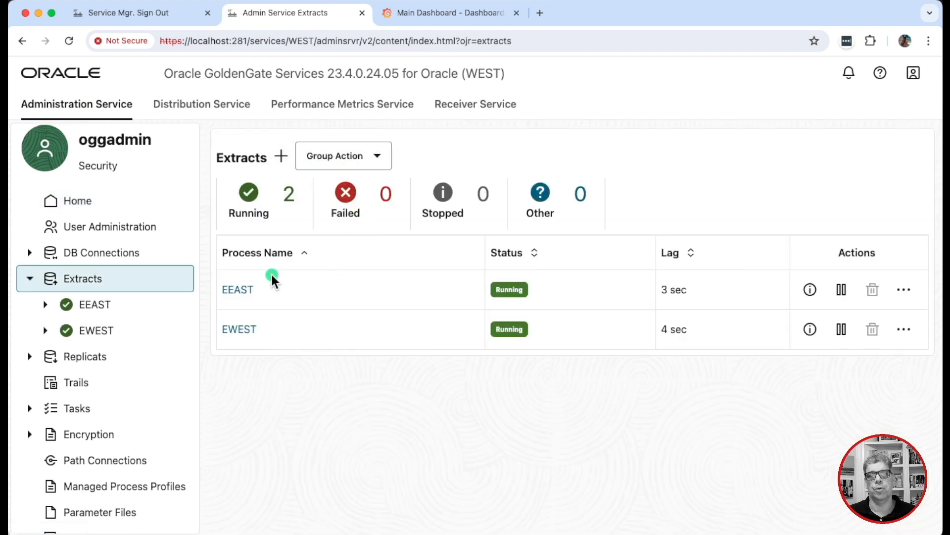
{"action": "left_click", "coordinate": [238, 105]}
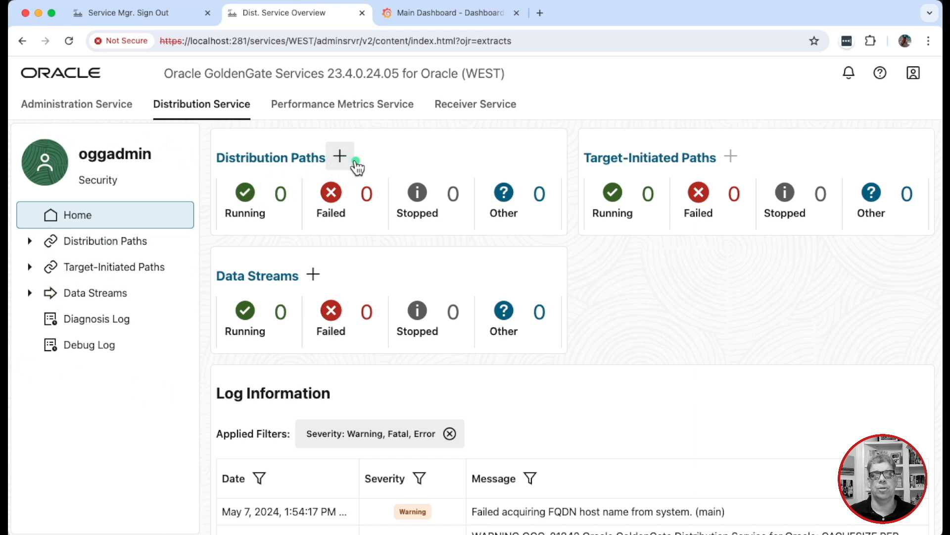
{"action": "left_click", "coordinate": [340, 157]}
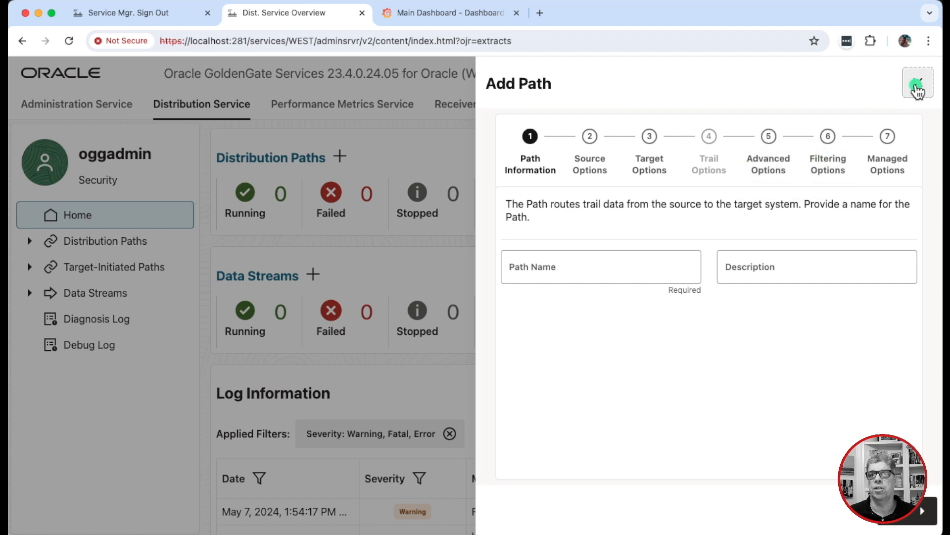
{"action": "left_click", "coordinate": [917, 89]}
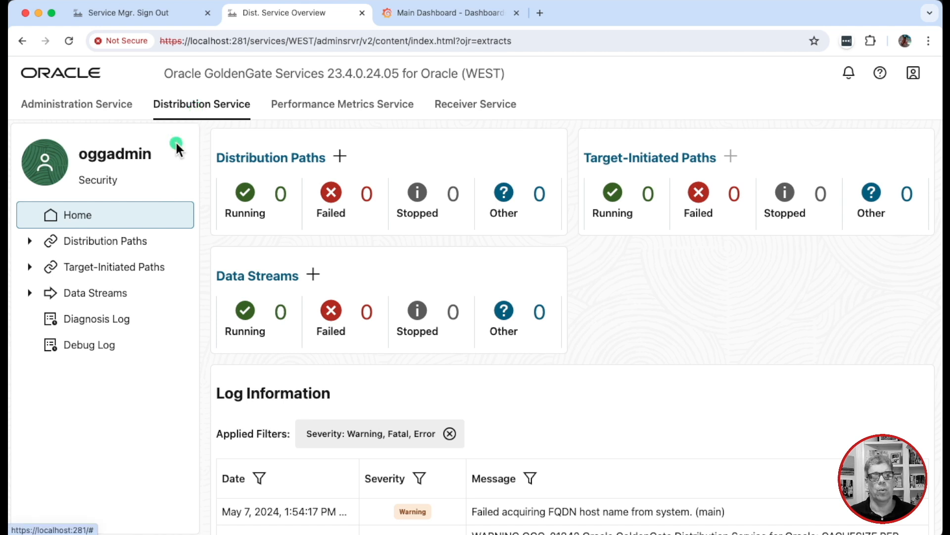
Look over the log information on the Distribution Service home page and open its diagnosis log
{"action": "scroll", "coordinate": [643, 444], "scroll_direction": "down", "scroll_amount": 3}
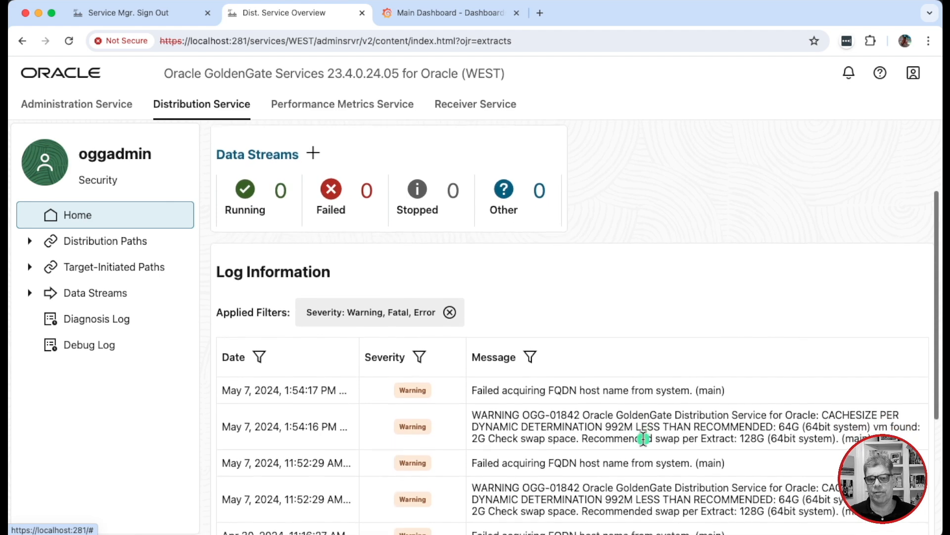
{"action": "scroll", "coordinate": [643, 441], "scroll_direction": "up", "scroll_amount": 3}
{"action": "left_click", "coordinate": [97, 320]}
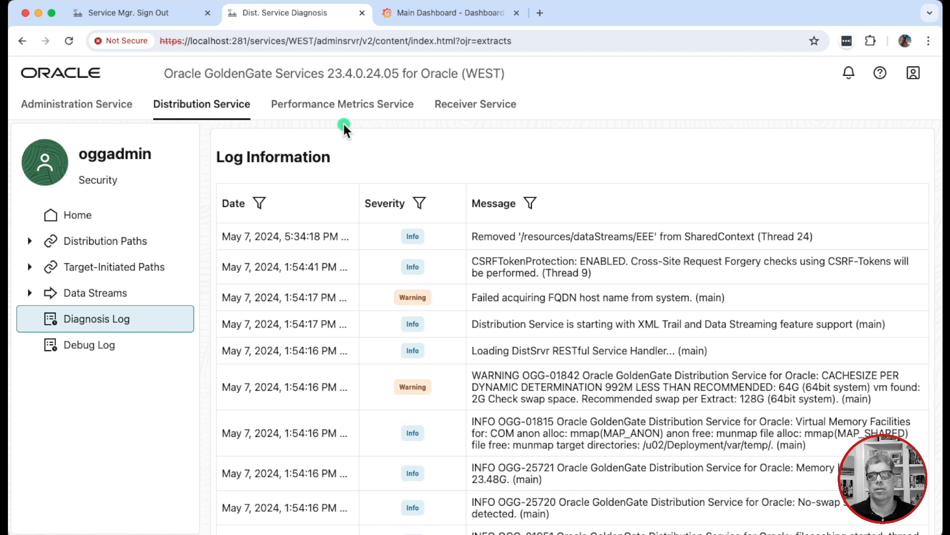
Open the Performance Metrics Service and look through its services, extracts, replicats, and distribution and receiver path entries
{"action": "key", "text": "super+Tab"}
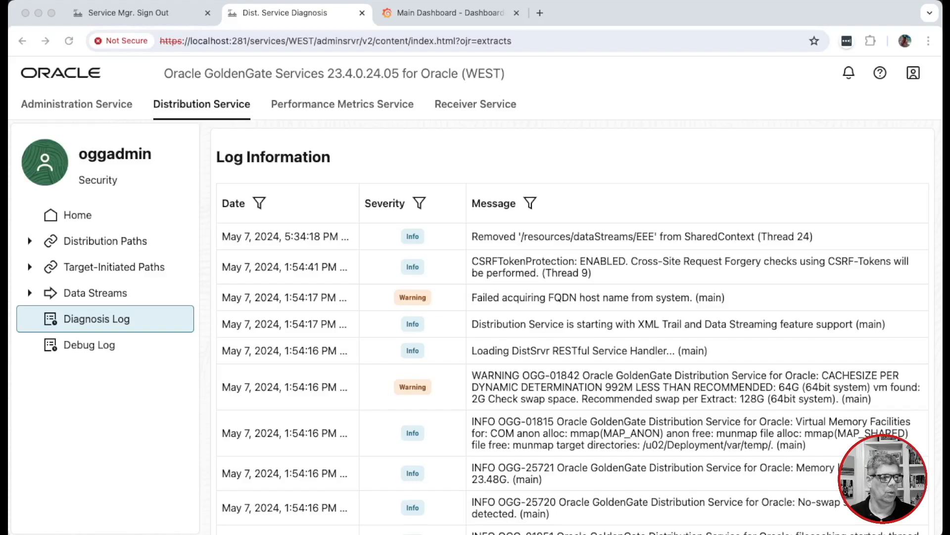
{"action": "left_click", "coordinate": [338, 115]}
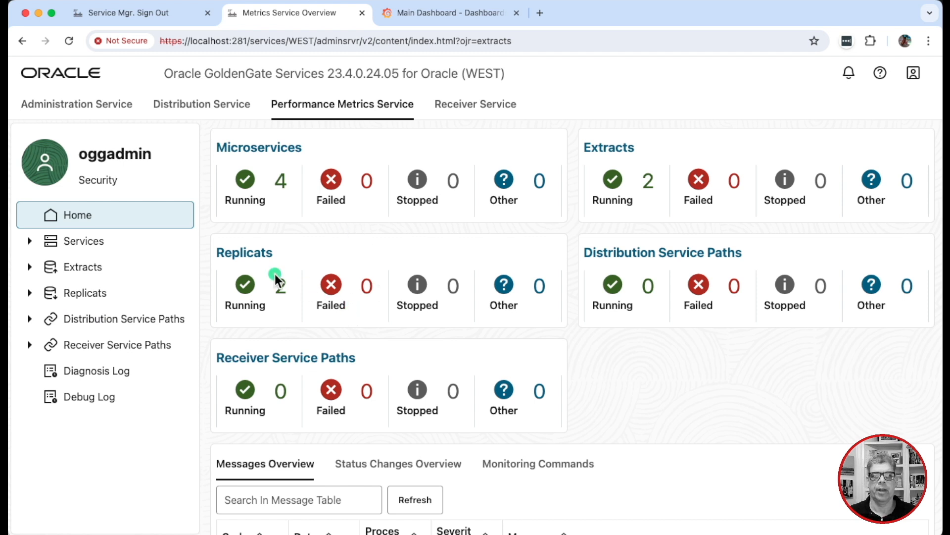
{"action": "left_click", "coordinate": [29, 242]}
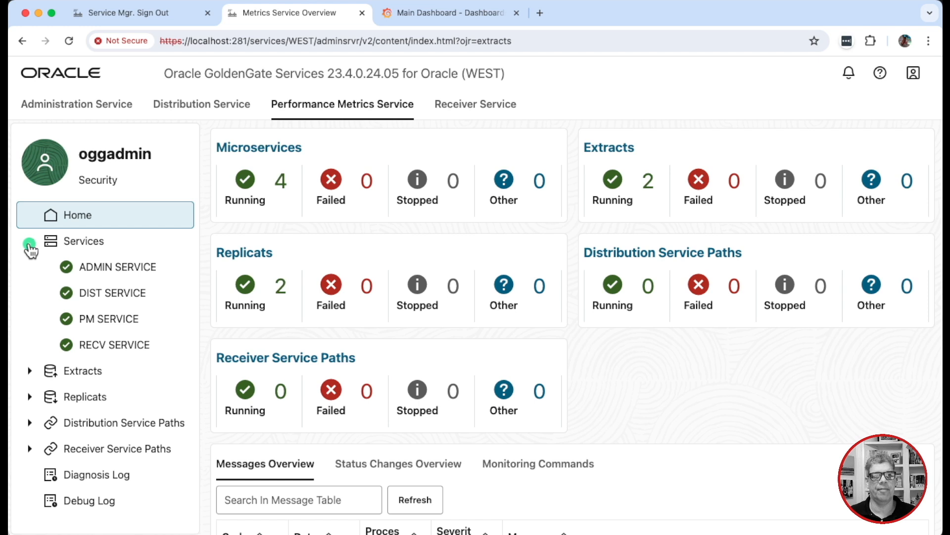
{"action": "left_click", "coordinate": [30, 370]}
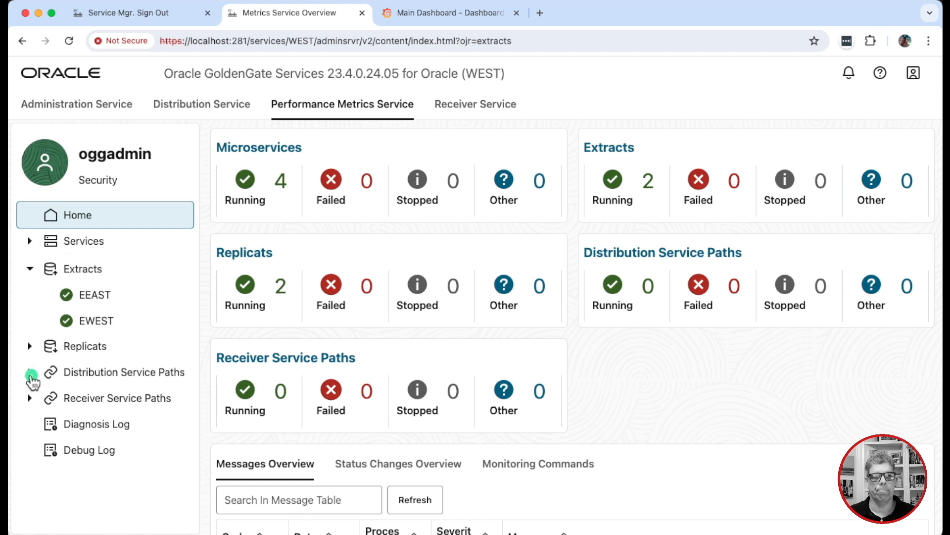
{"action": "left_click", "coordinate": [30, 346]}
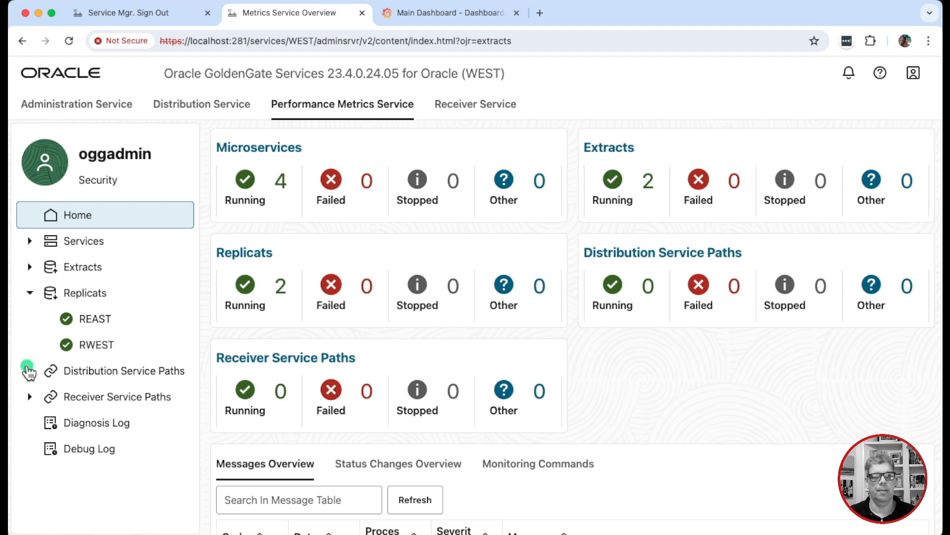
{"action": "left_click", "coordinate": [29, 373]}
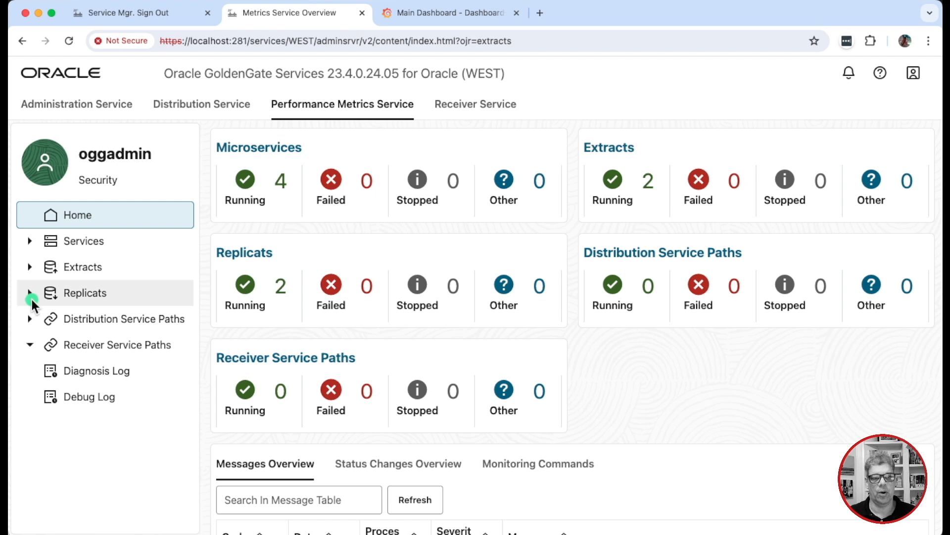
{"action": "left_click", "coordinate": [30, 268]}
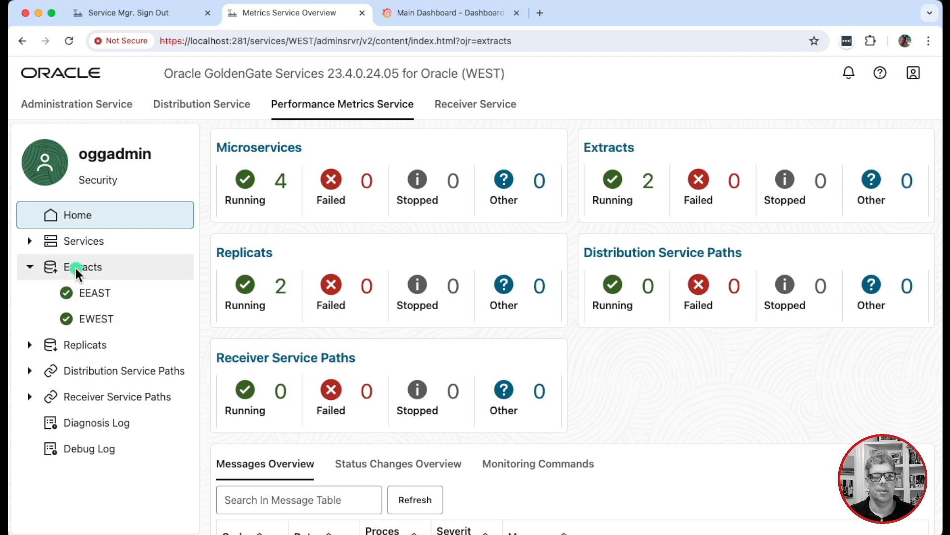
Expand the services list, and view the Microservices and Extracts tables of the Performance Metrics Service
{"action": "left_click", "coordinate": [31, 241]}
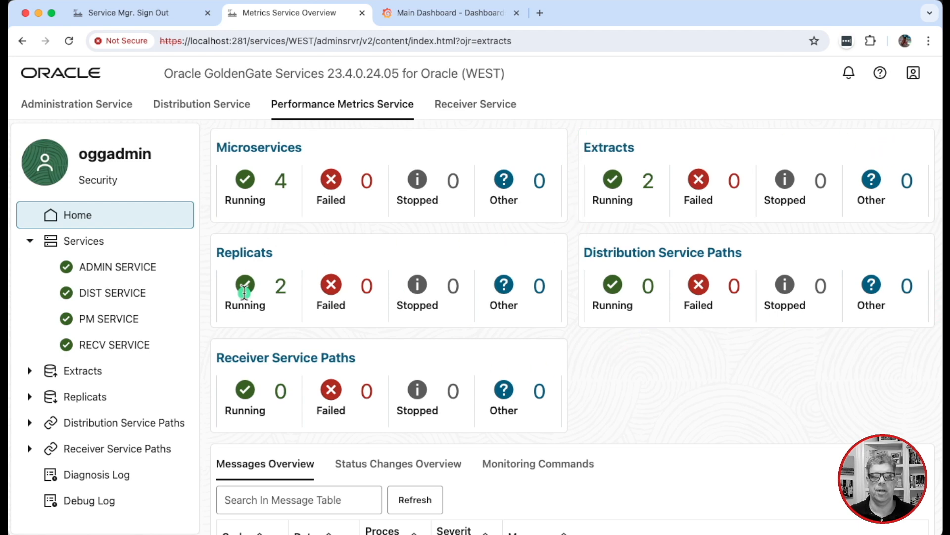
{"action": "left_click", "coordinate": [259, 150]}
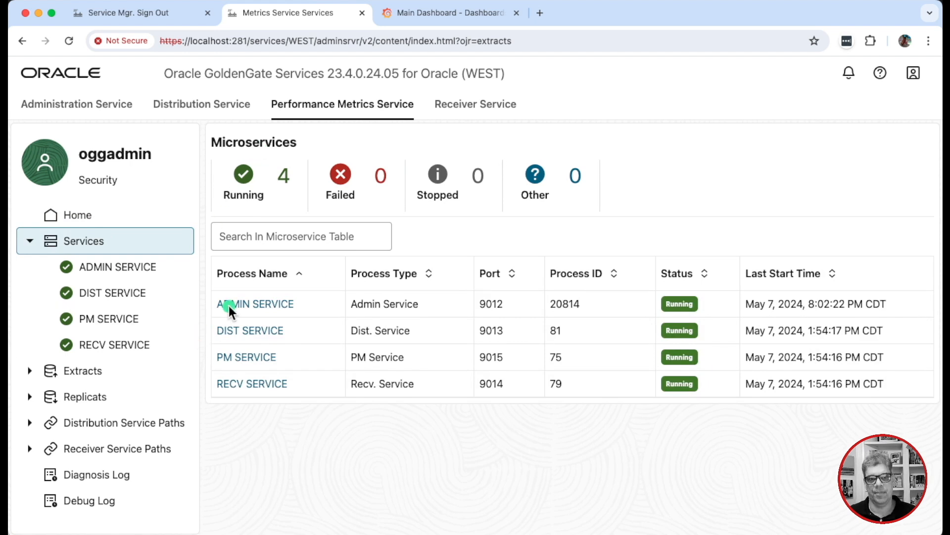
{"action": "left_click", "coordinate": [79, 373]}
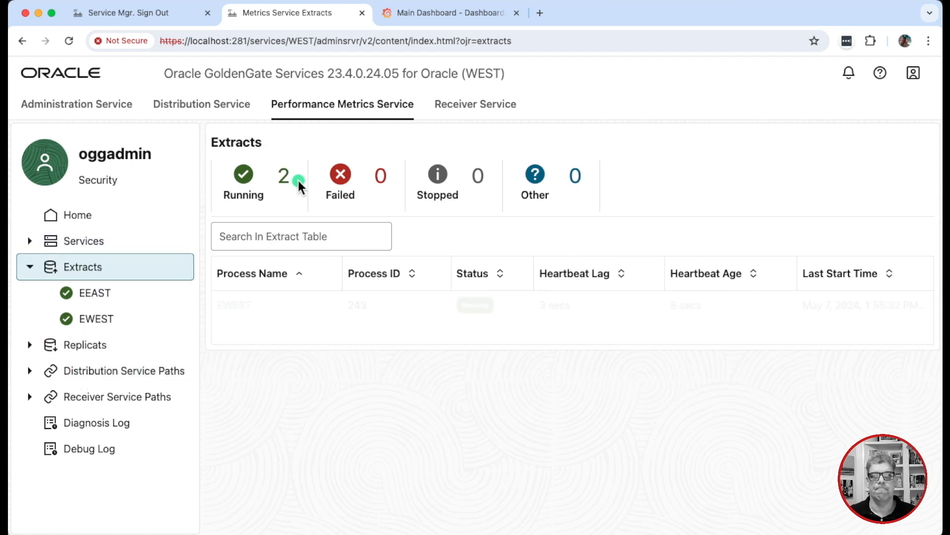
Look through EEAST's thread performance, status and configuration, trail files, database and procedure statistics, and return to its process performance
{"action": "left_click", "coordinate": [89, 296]}
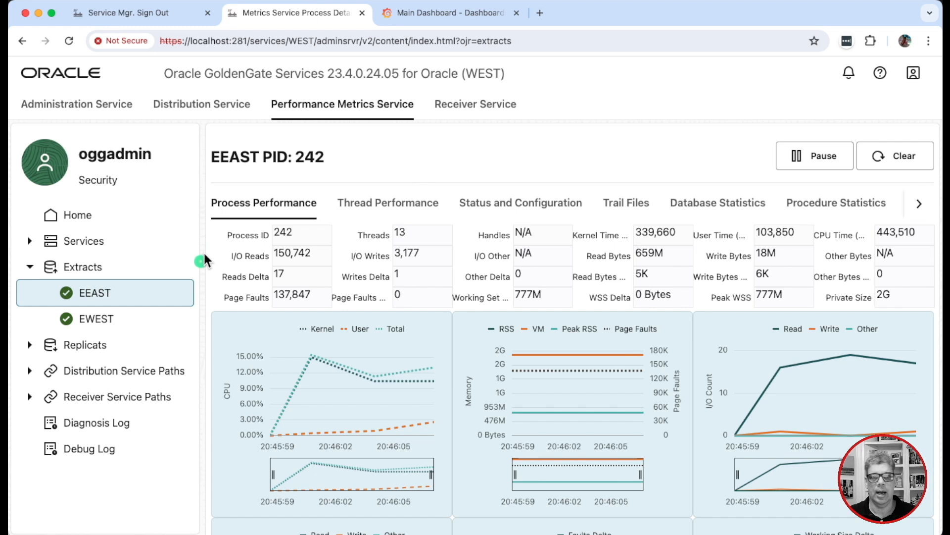
{"action": "left_click", "coordinate": [381, 206]}
{"action": "left_click", "coordinate": [522, 207]}
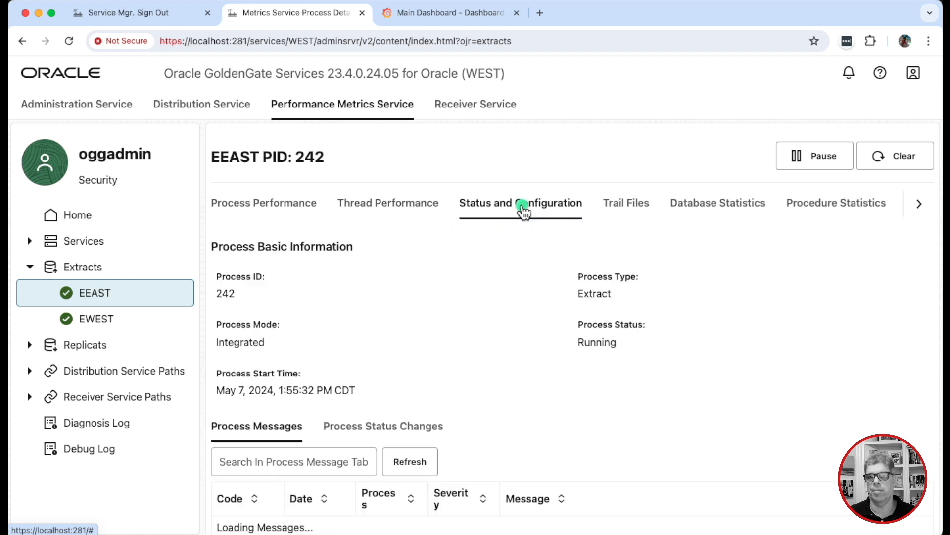
{"action": "left_click", "coordinate": [620, 206]}
{"action": "left_click", "coordinate": [699, 214]}
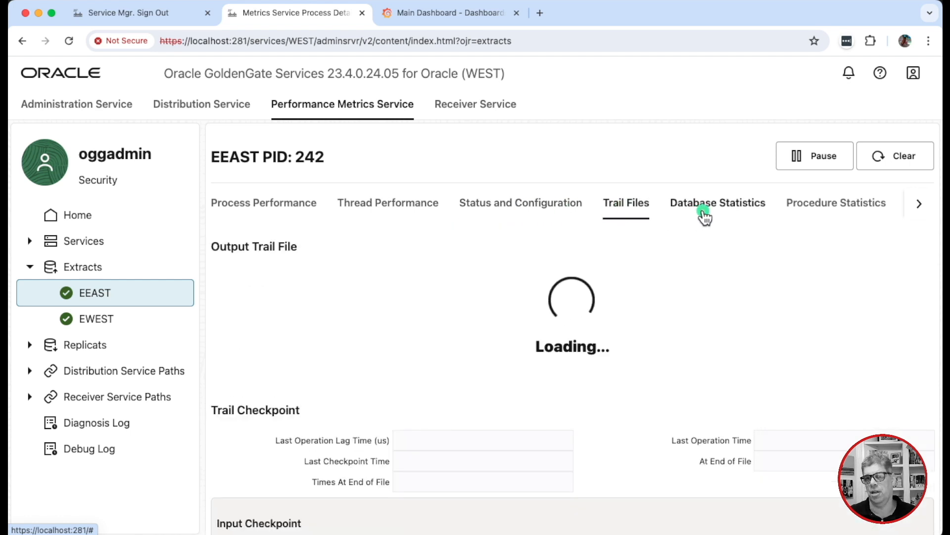
{"action": "left_click", "coordinate": [836, 210]}
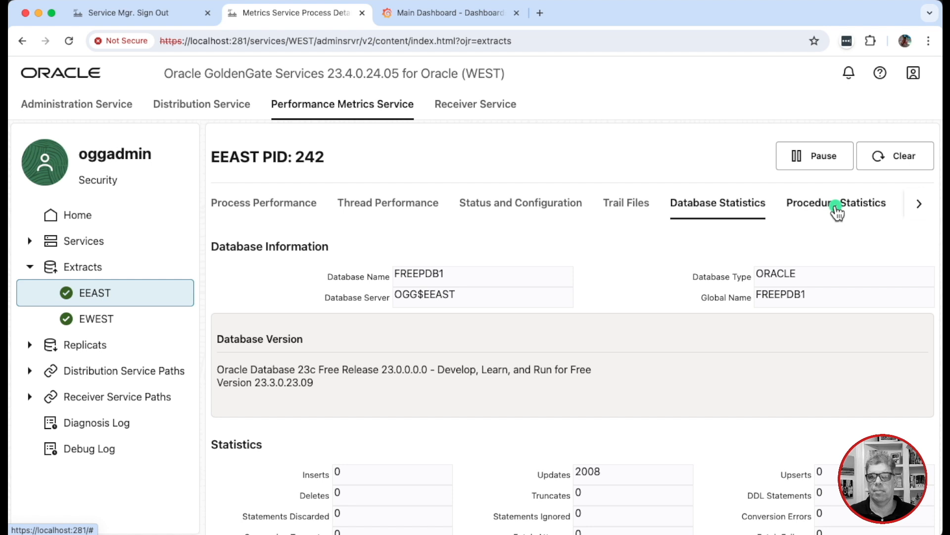
{"action": "left_click", "coordinate": [277, 206]}
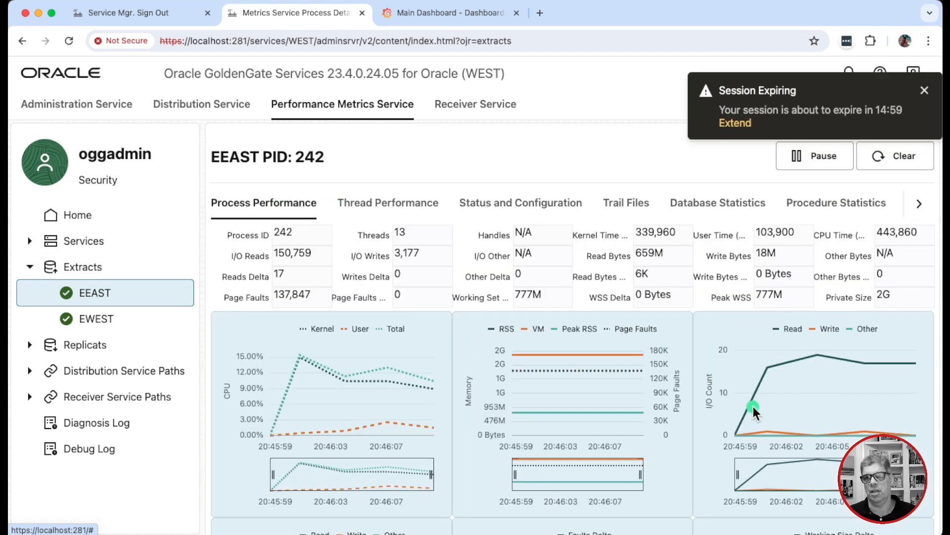
Extend the expiring session and examine the CPU, memory and I/O charts for the EEAST extract
{"action": "left_click", "coordinate": [736, 124]}
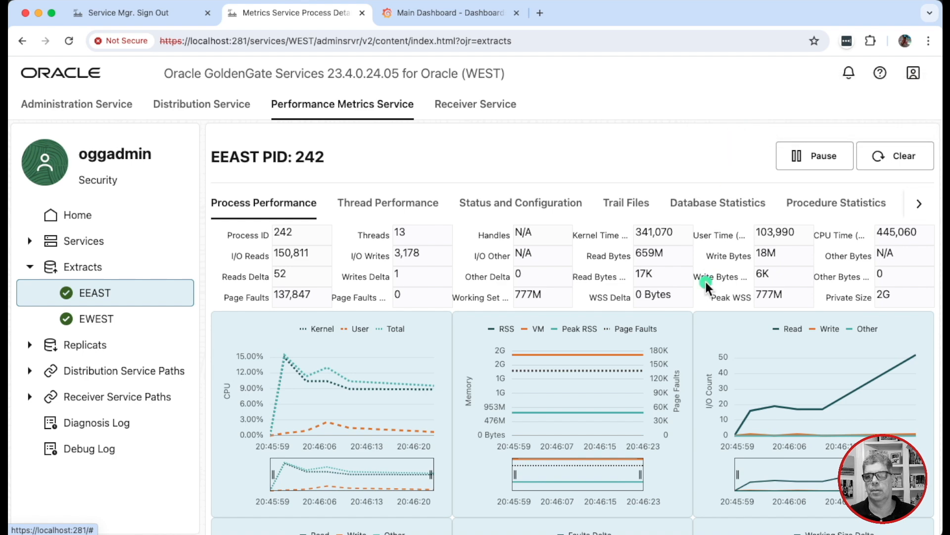
{"action": "scroll", "coordinate": [638, 359], "scroll_direction": "down", "scroll_amount": 3}
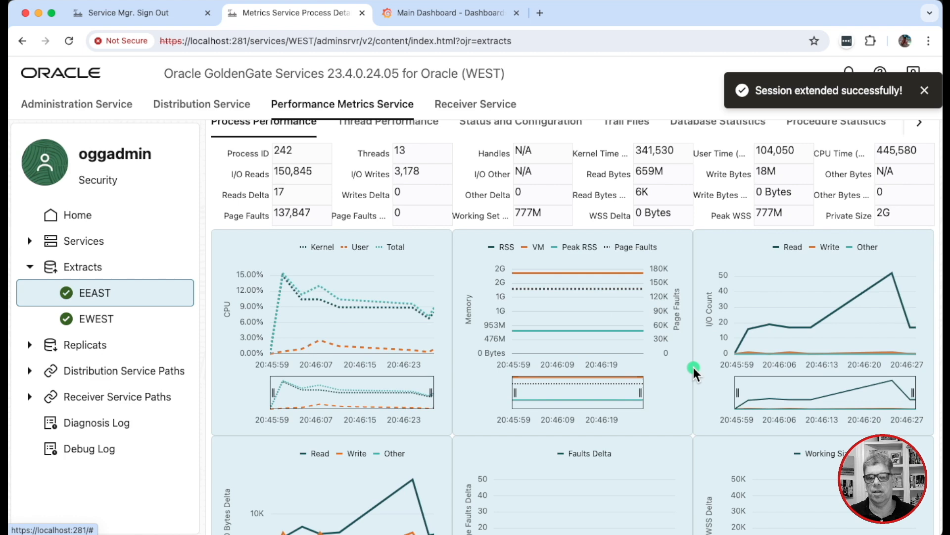
{"action": "scroll", "coordinate": [694, 368], "scroll_direction": "down", "scroll_amount": 3}
{"action": "scroll", "coordinate": [693, 367], "scroll_direction": "up", "scroll_amount": 5}
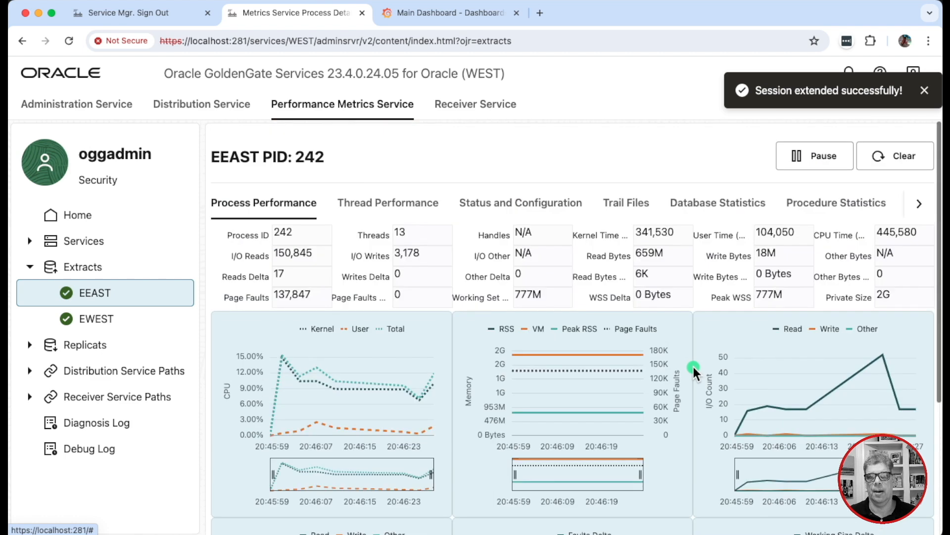
Examine the Extract threads in EEAST's thread performance details, and collapse the extracts list
{"action": "left_click", "coordinate": [380, 204]}
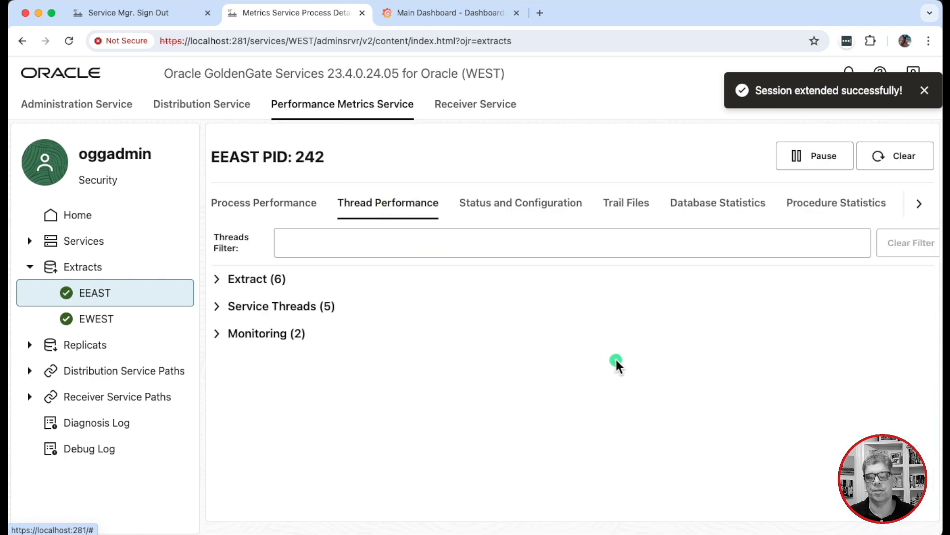
{"action": "left_click", "coordinate": [218, 281]}
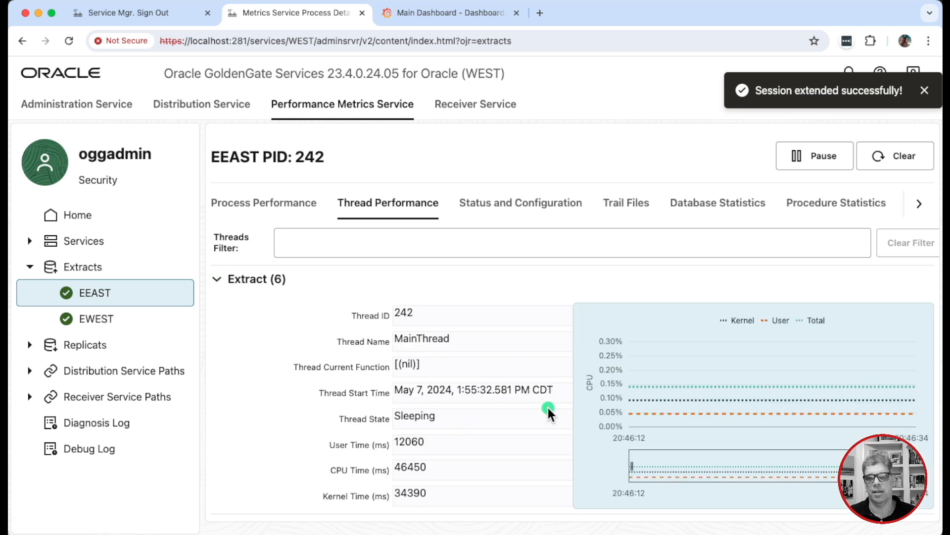
{"action": "left_click", "coordinate": [30, 269]}
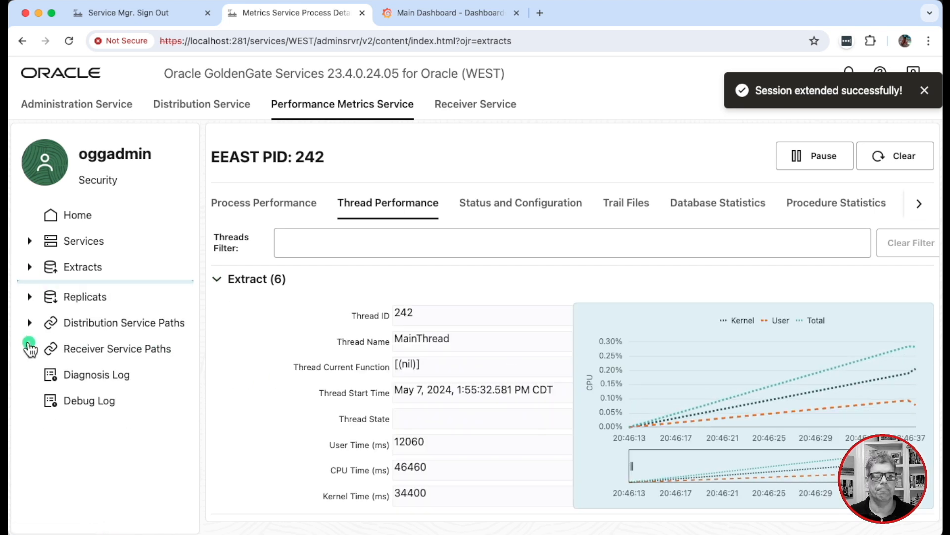
Return to the Performance Metrics Service home page and look over its status summaries and messages overview
{"action": "left_click", "coordinate": [76, 226]}
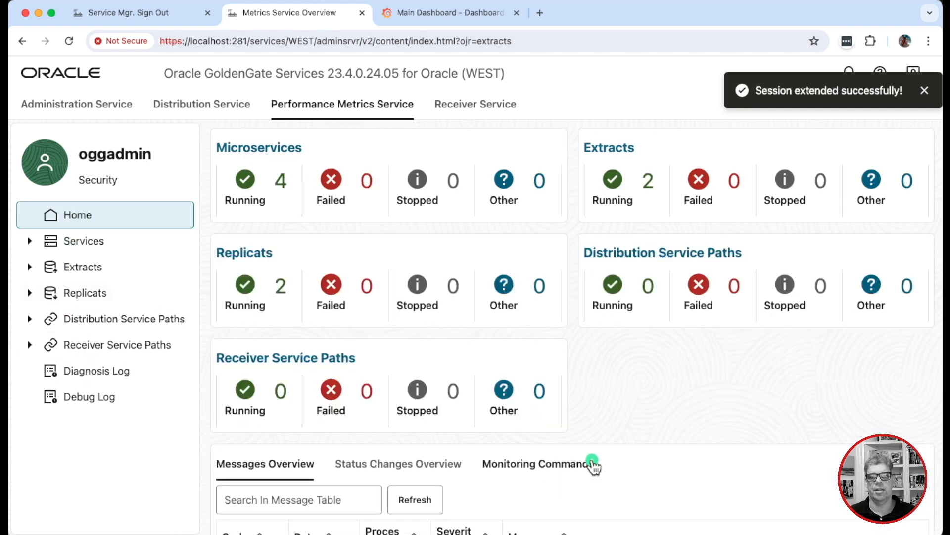
{"action": "scroll", "coordinate": [682, 424], "scroll_direction": "down", "scroll_amount": 3}
{"action": "scroll", "coordinate": [674, 431], "scroll_direction": "up", "scroll_amount": 3}
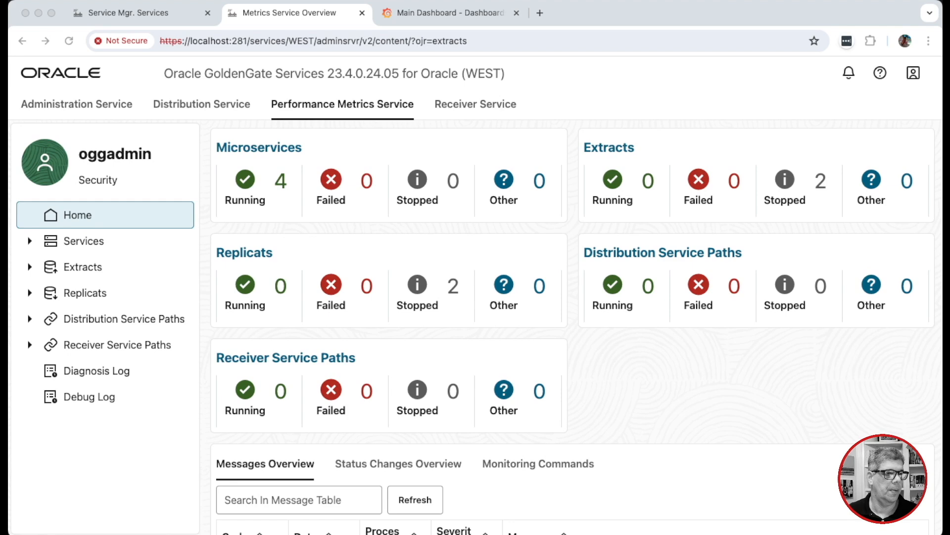
Open the Receiver Service, review the new target-initiated path form, and close it without creating a path
{"action": "left_click", "coordinate": [488, 106]}
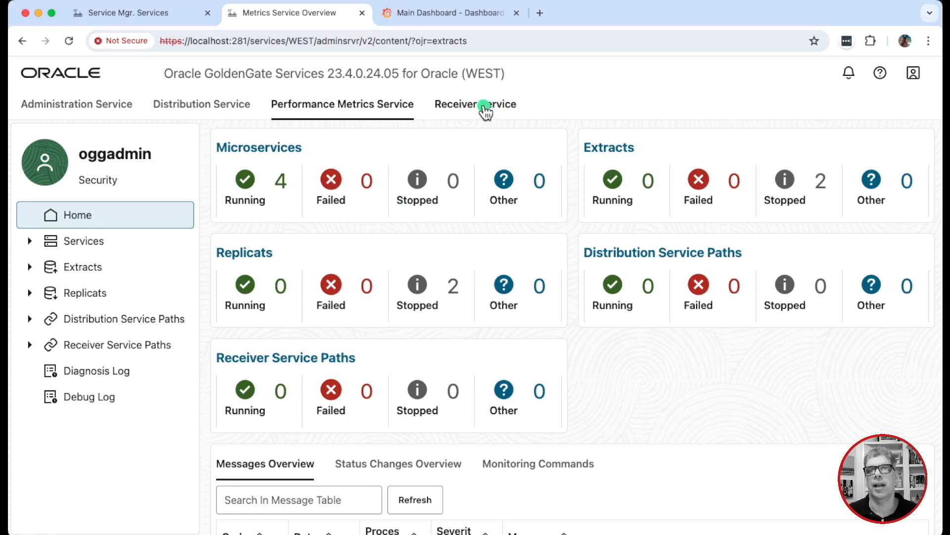
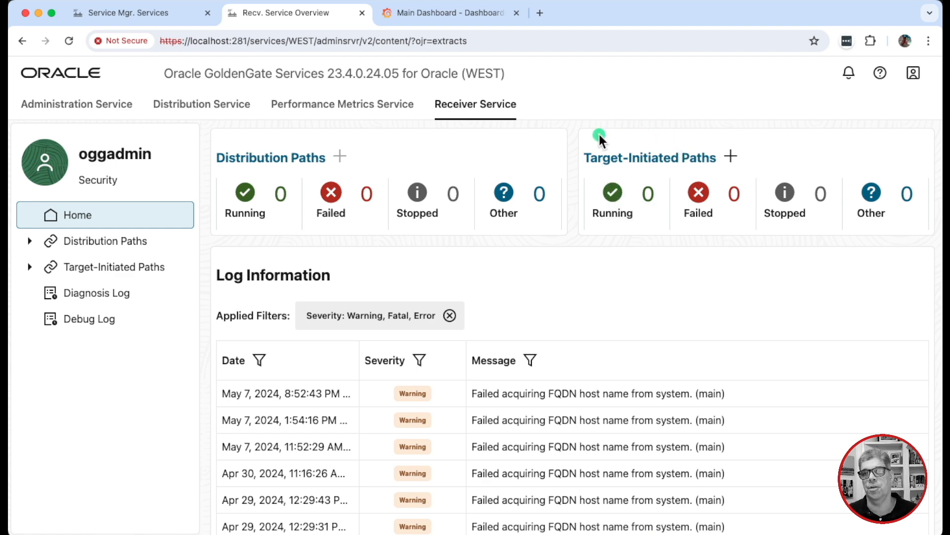
{"action": "left_click", "coordinate": [726, 161]}
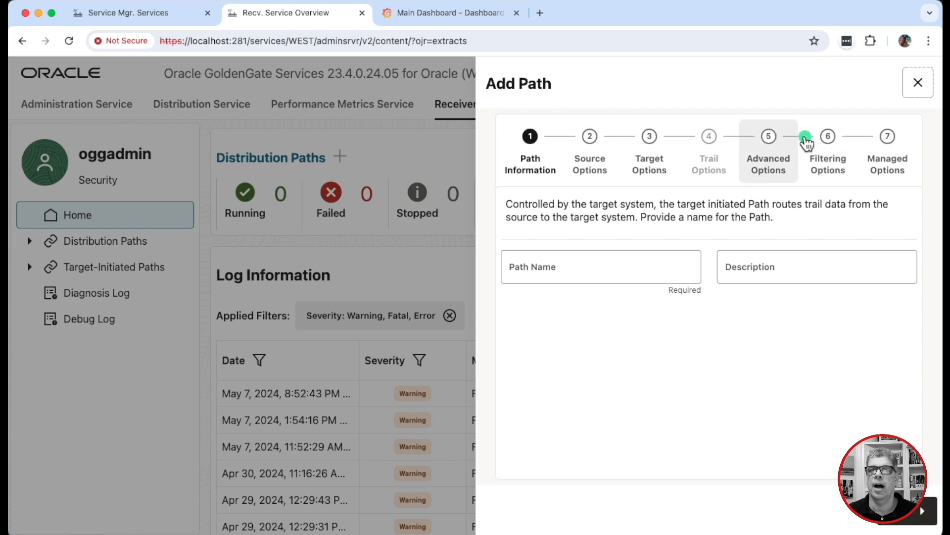
{"action": "left_click", "coordinate": [919, 89]}
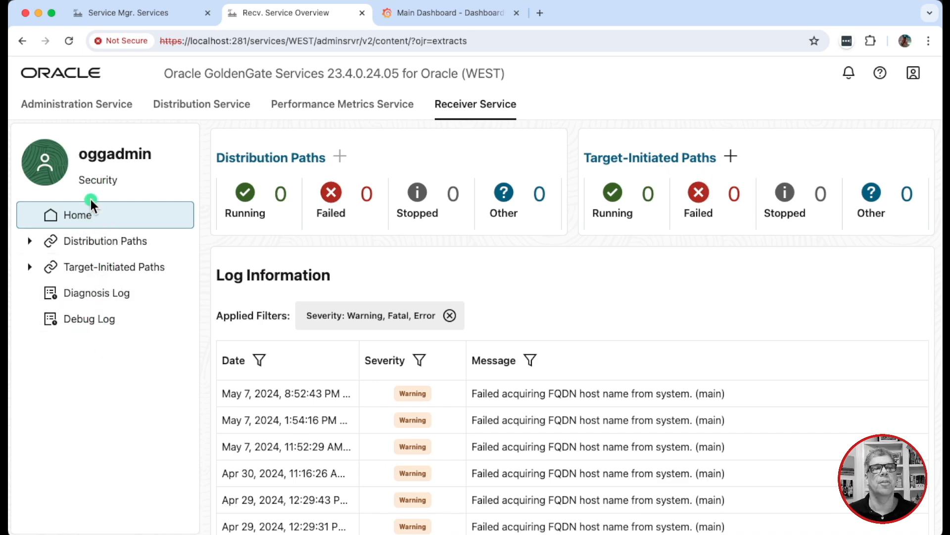
Return to the extracts page in the Administration Service, dismiss the EDEMO deletion notification, and expand the extracts list
{"action": "left_click", "coordinate": [95, 112]}
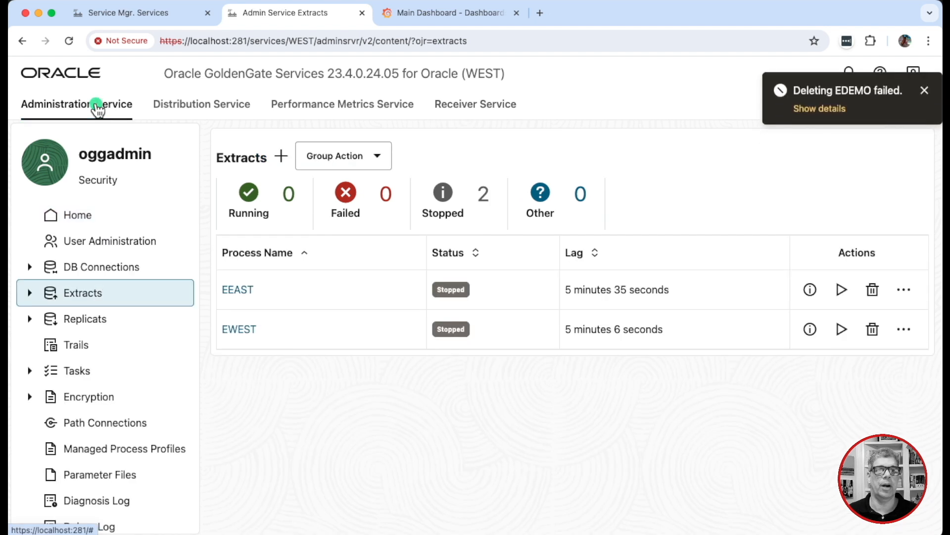
{"action": "left_click", "coordinate": [925, 90]}
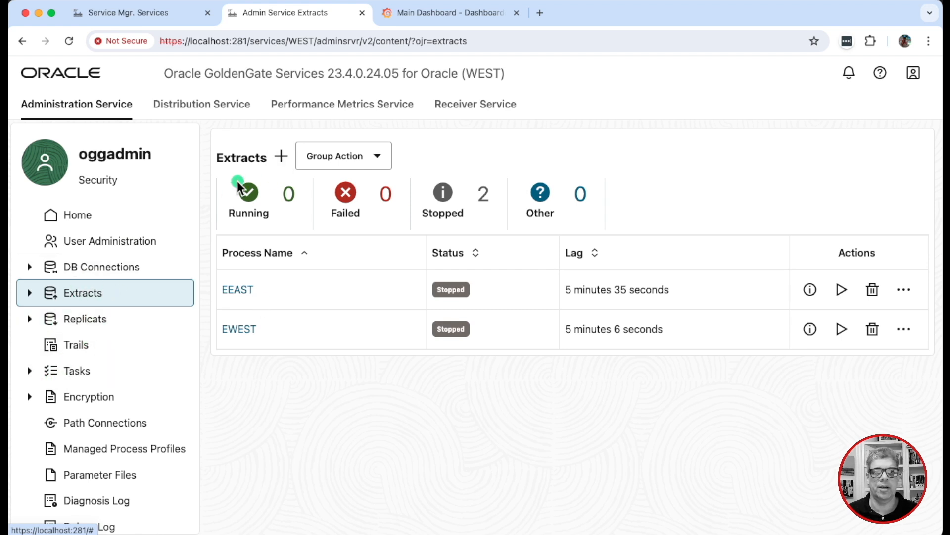
{"action": "left_click", "coordinate": [85, 322]}
{"action": "left_click", "coordinate": [83, 295]}
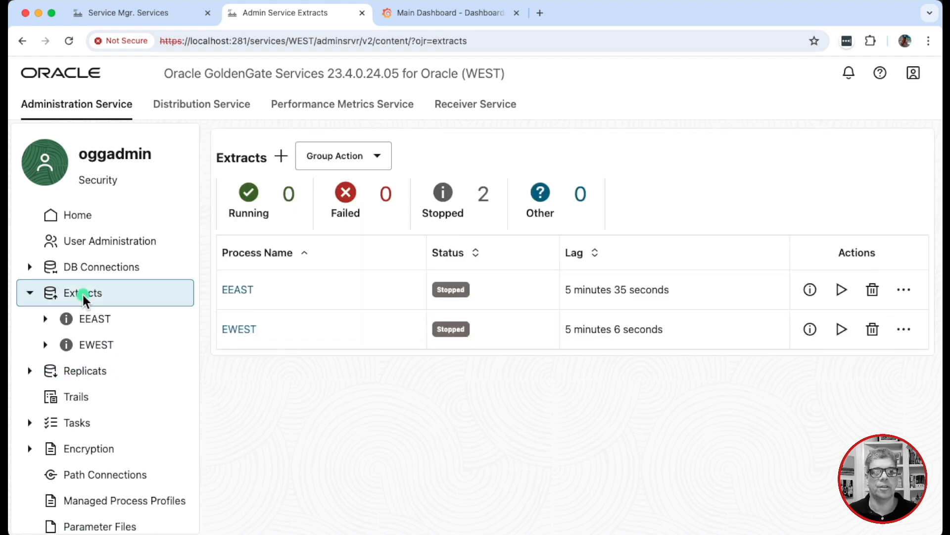
Start adding an Integrated Extract with the process name EDEMO, and proceed to the extract options
{"action": "left_click", "coordinate": [278, 166]}
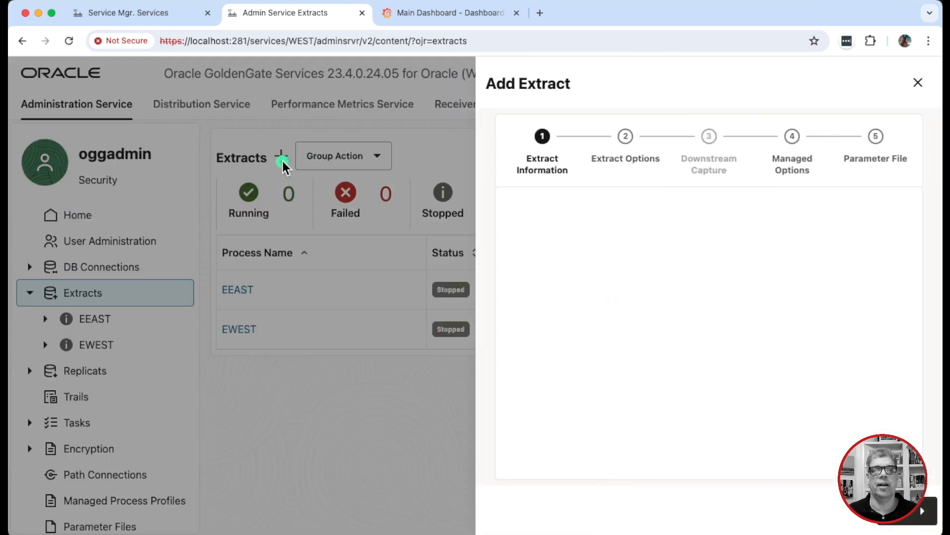
{"action": "left_click", "coordinate": [557, 354]}
{"action": "type", "text": "EDEMO"}
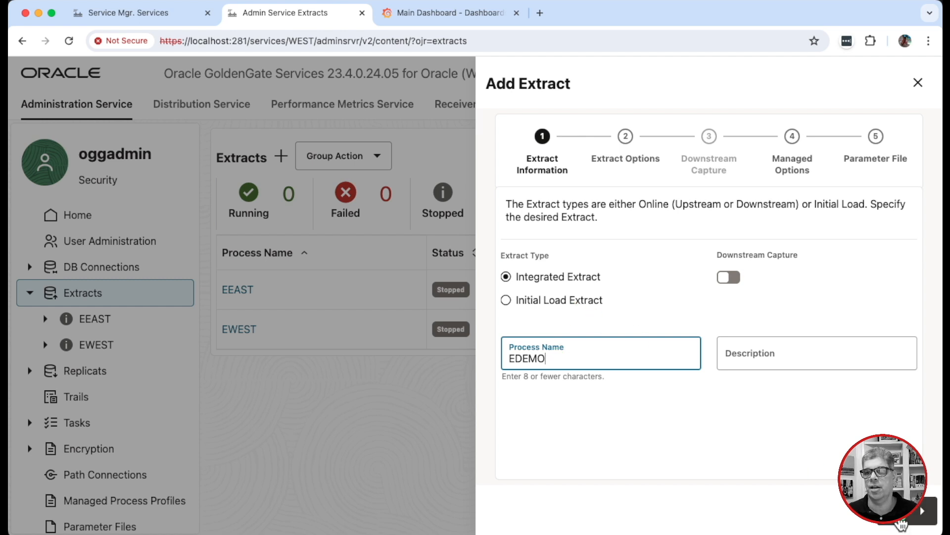
{"action": "left_click", "coordinate": [901, 520]}
Set EDEMO's source credentials to the OracleGoldenGate domain and the WEST alias
{"action": "left_click", "coordinate": [682, 292]}
{"action": "left_click", "coordinate": [579, 329]}
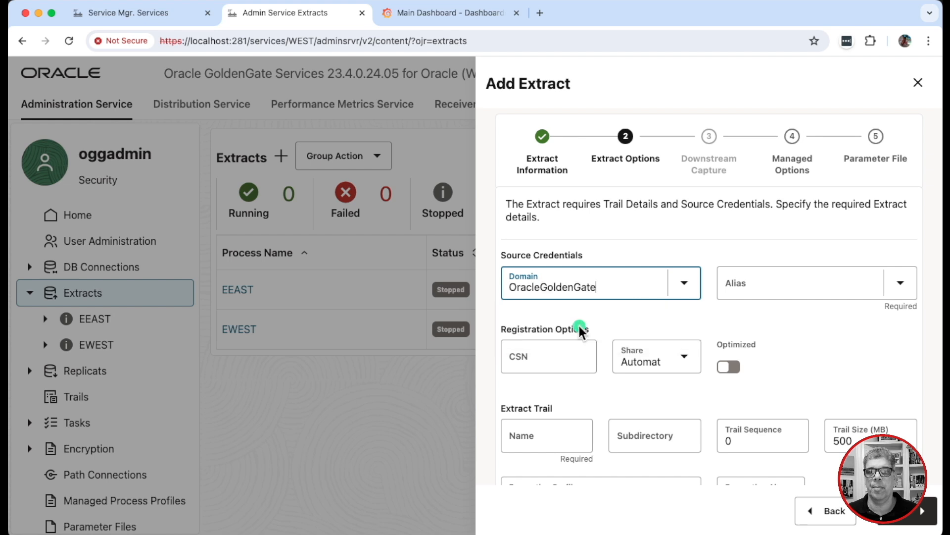
{"action": "left_click", "coordinate": [900, 287]}
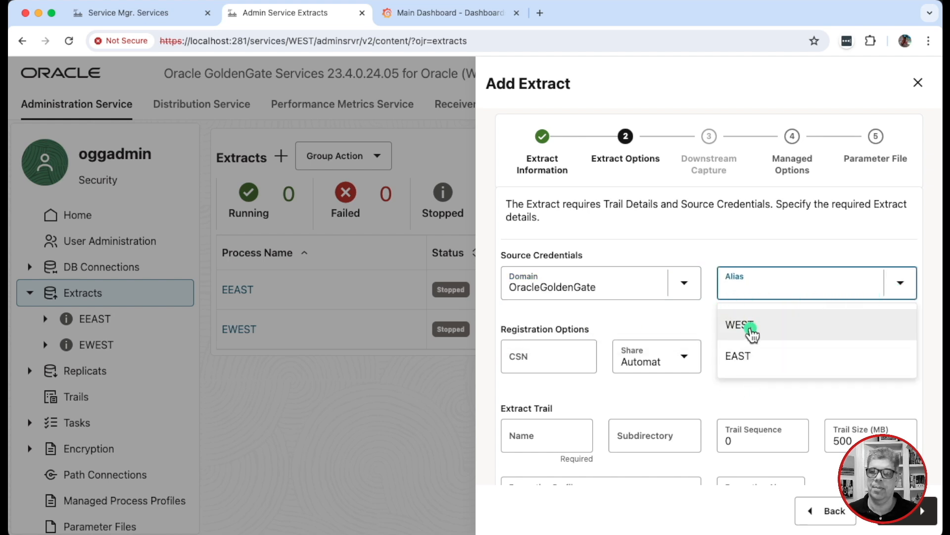
{"action": "left_click", "coordinate": [751, 333]}
Set EDEMO's extract trail name to e1 and the trail size to 50 MB, leaving the encryption algorithm at NONE
{"action": "left_click", "coordinate": [531, 436]}
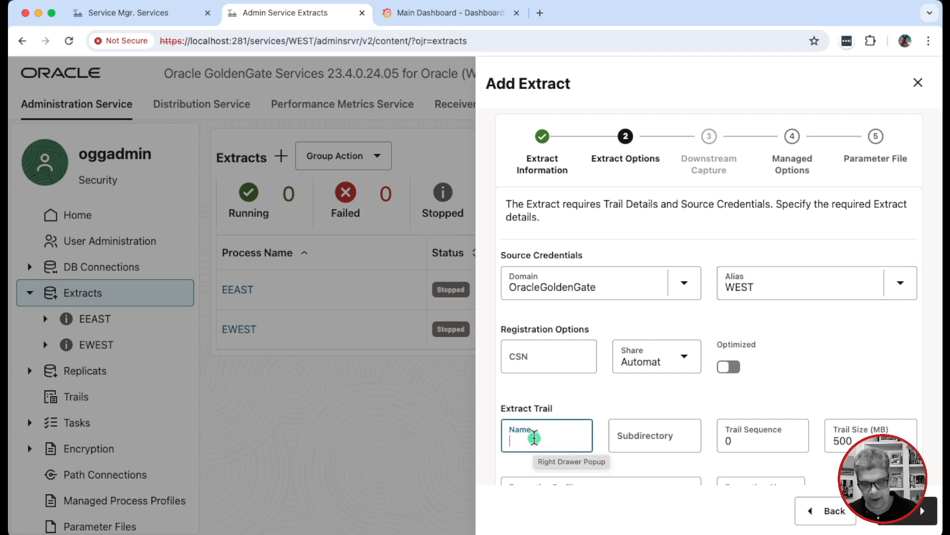
{"action": "type", "text": "e1"}
{"action": "scroll", "coordinate": [650, 438], "scroll_direction": "down", "scroll_amount": 2}
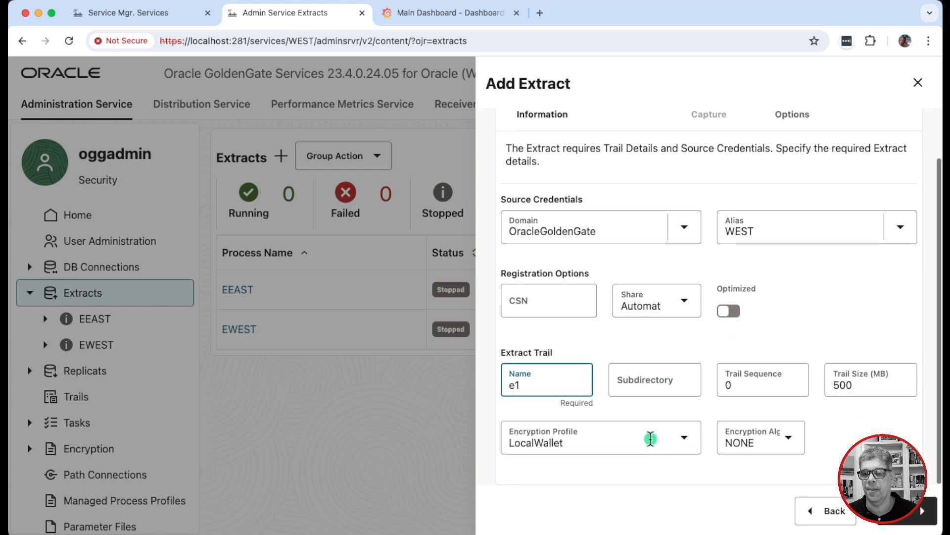
{"action": "left_click", "coordinate": [893, 385]}
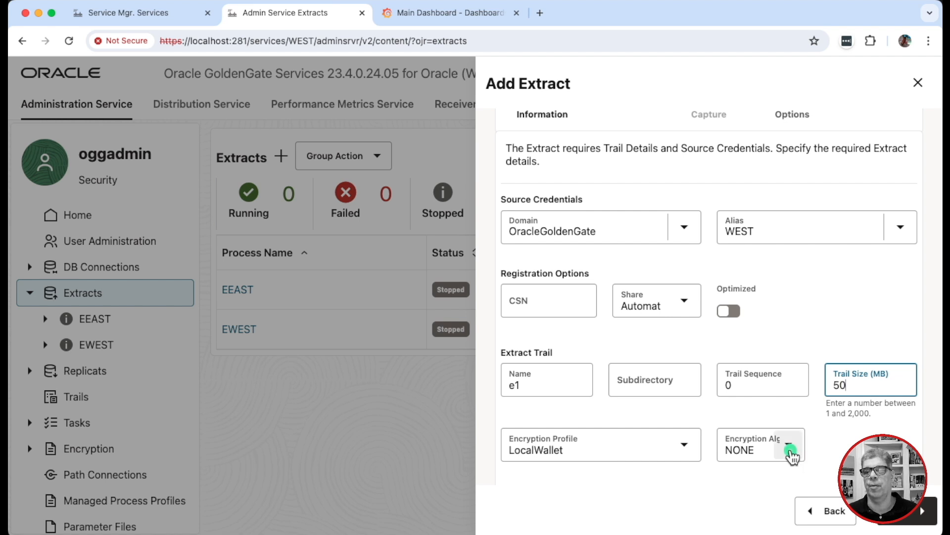
{"action": "left_click", "coordinate": [790, 451]}
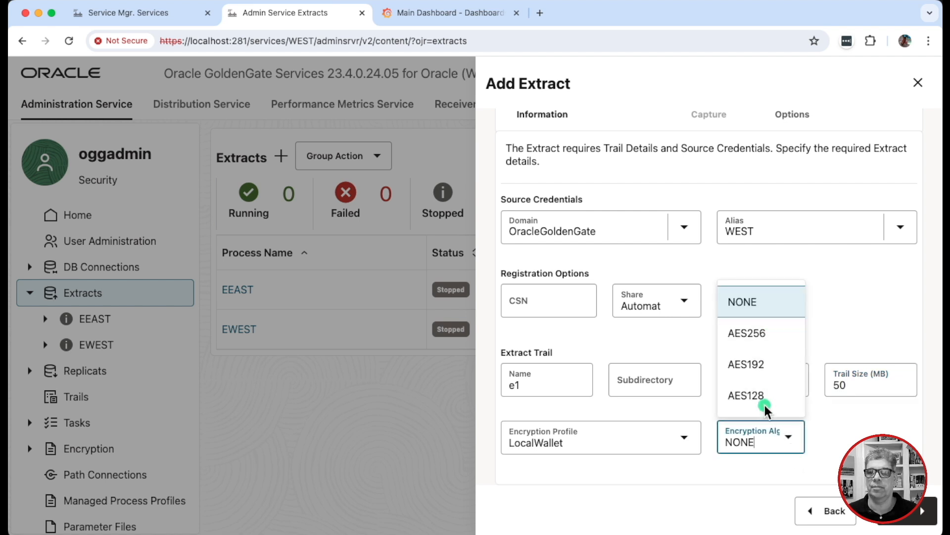
{"action": "left_click", "coordinate": [736, 478]}
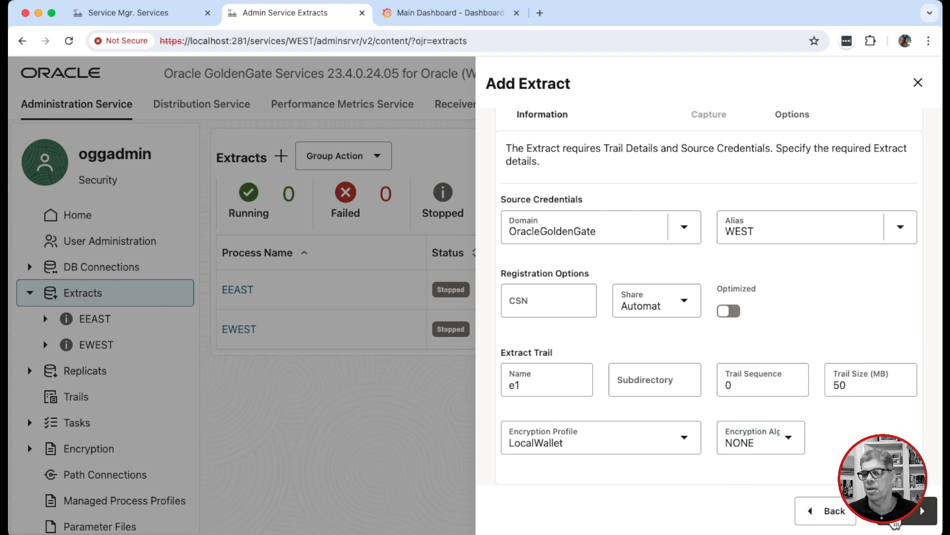
Keep EDEMO's Default managed profile and the provided parameter file, and create and run the extract
{"action": "left_click", "coordinate": [895, 520]}
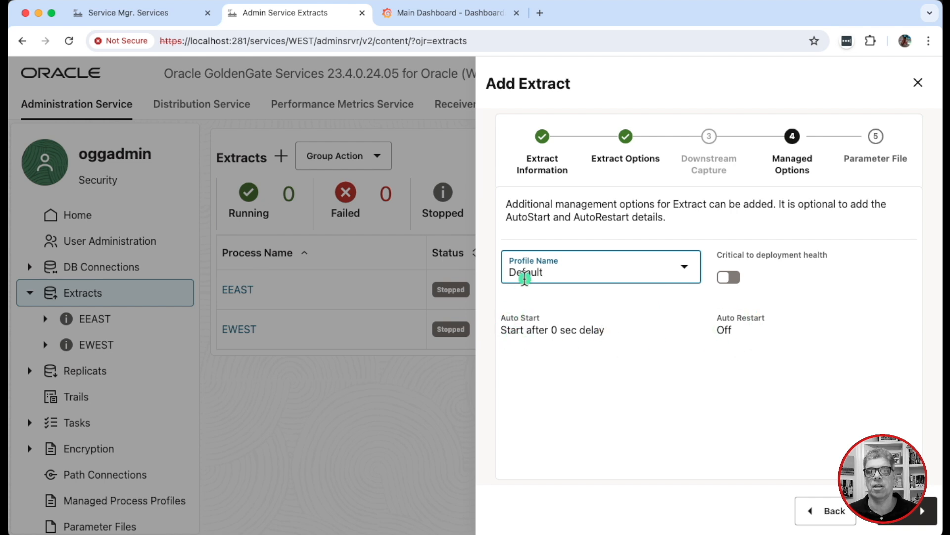
{"action": "left_click", "coordinate": [922, 510]}
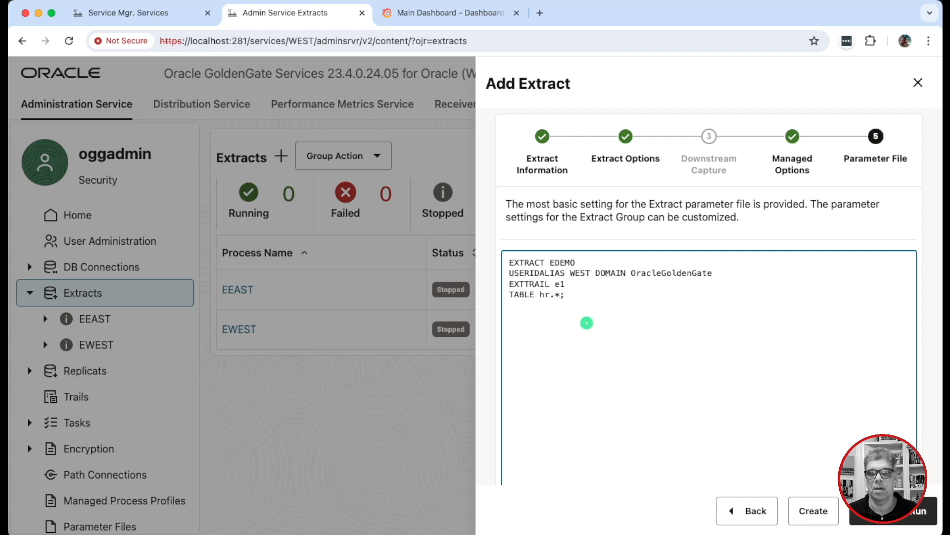
{"action": "left_click", "coordinate": [882, 520]}
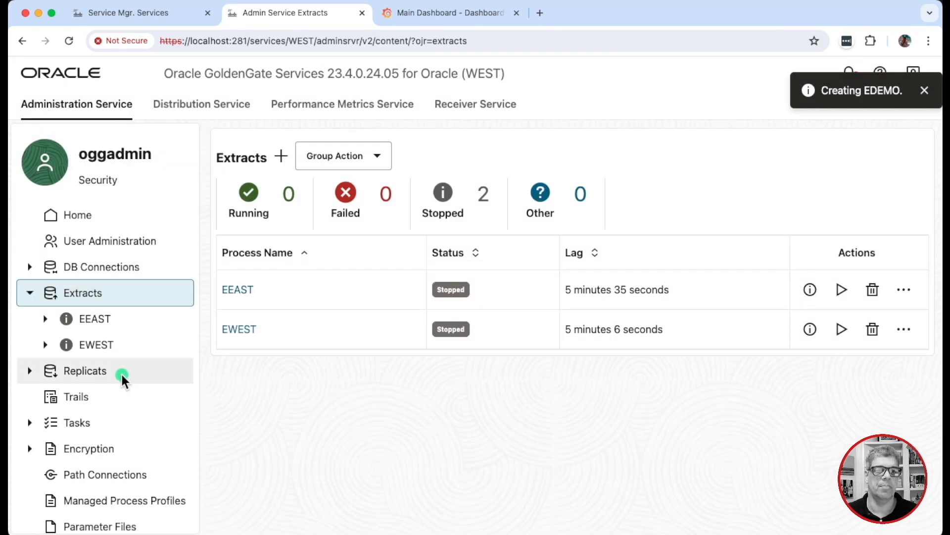
Start adding a nonintegrated Parallel Replicat with the process name RDEMO
{"action": "left_click", "coordinate": [86, 375]}
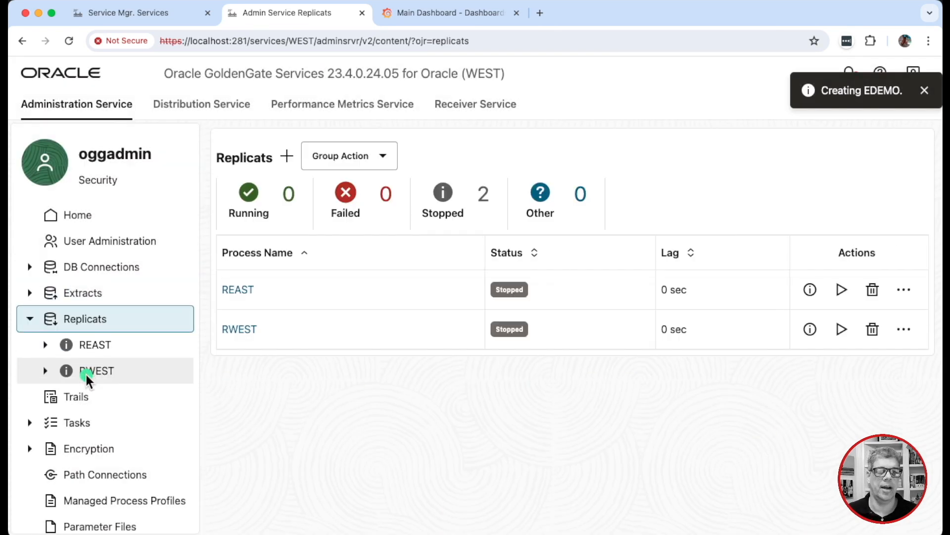
{"action": "left_click", "coordinate": [288, 158]}
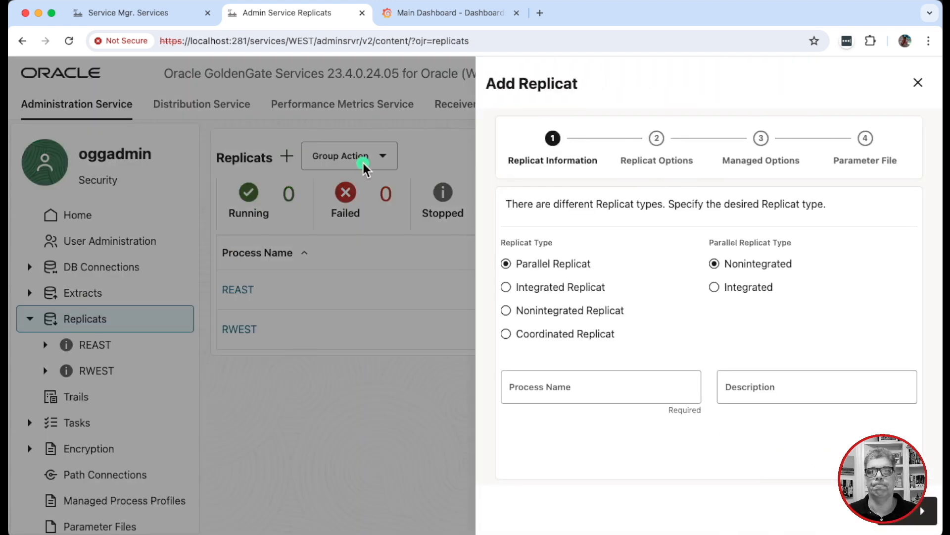
{"action": "left_click", "coordinate": [507, 265]}
{"action": "left_click", "coordinate": [544, 387]}
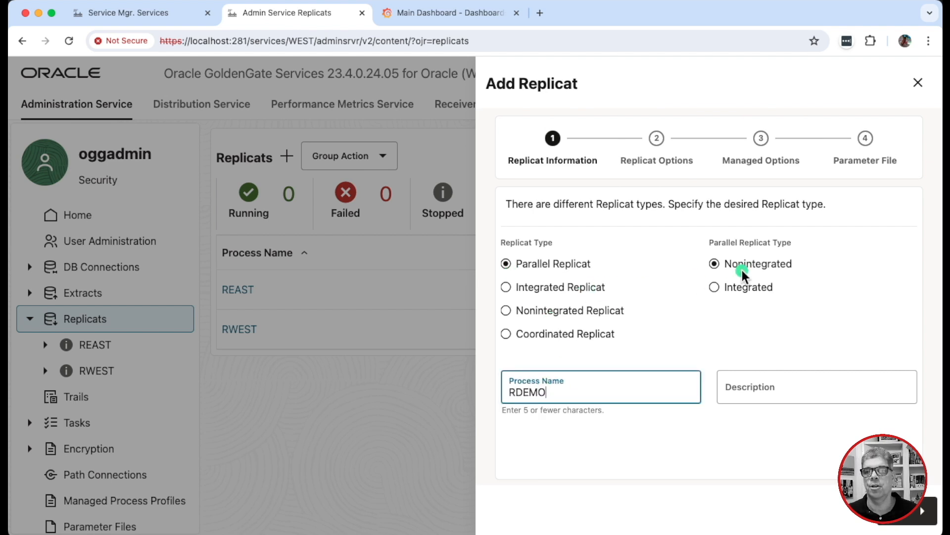
Proceed to the replicat options, setting the trail name to e1 and the target credentials to the OracleGoldenGate domain and EAST alias
{"action": "left_click", "coordinate": [899, 520]}
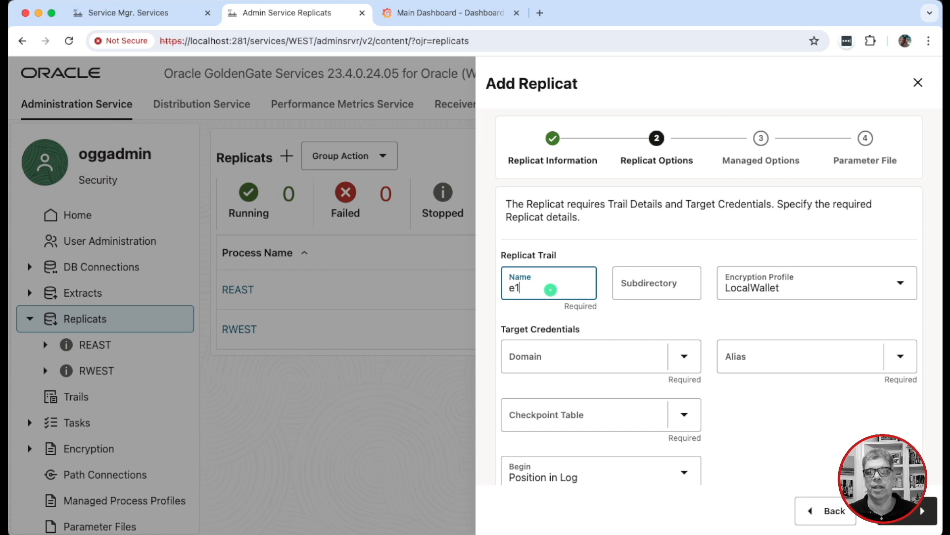
{"action": "left_click", "coordinate": [604, 365]}
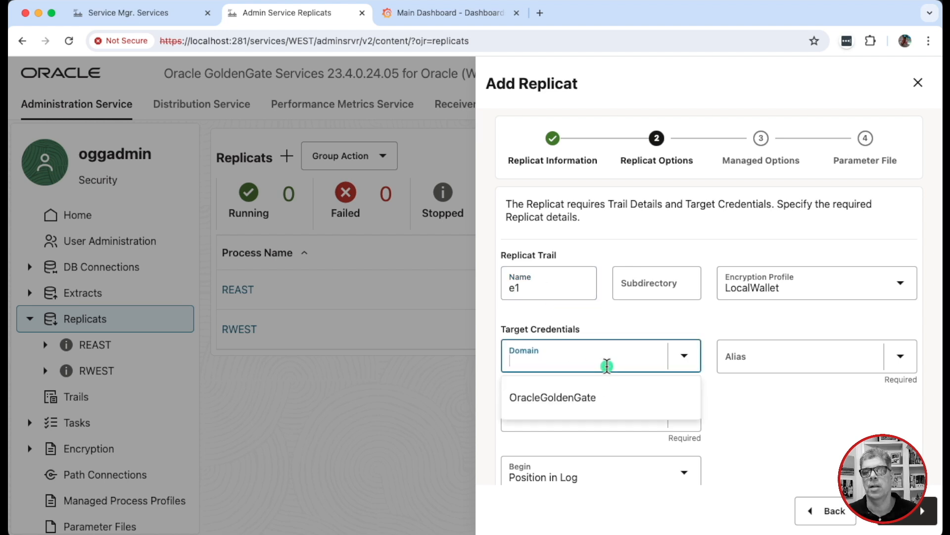
{"action": "left_click", "coordinate": [596, 399]}
{"action": "left_click", "coordinate": [784, 361]}
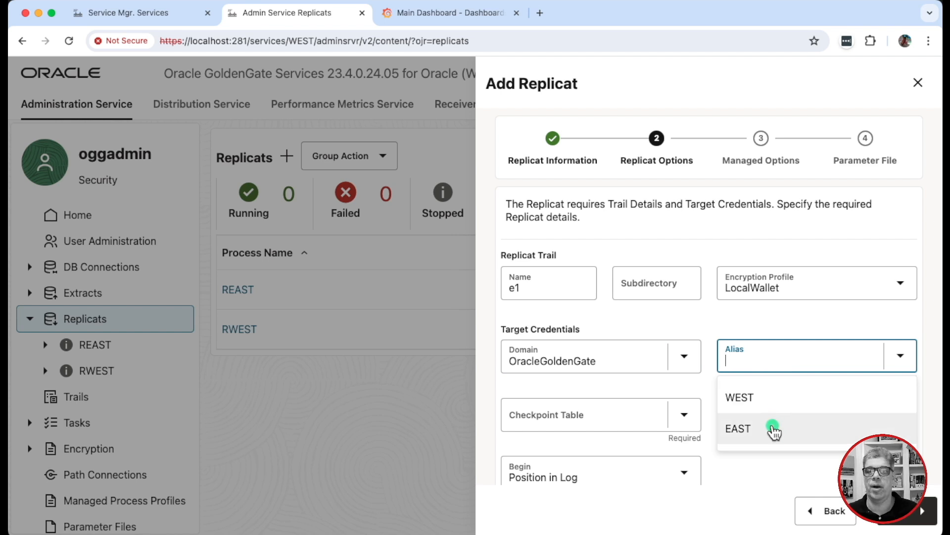
{"action": "left_click", "coordinate": [774, 431]}
Select the OGGADMIN checkpoint table for RDEMO, keep Position in Log and the Default managed profile, and proceed to the parameter file
{"action": "left_click", "coordinate": [605, 420]}
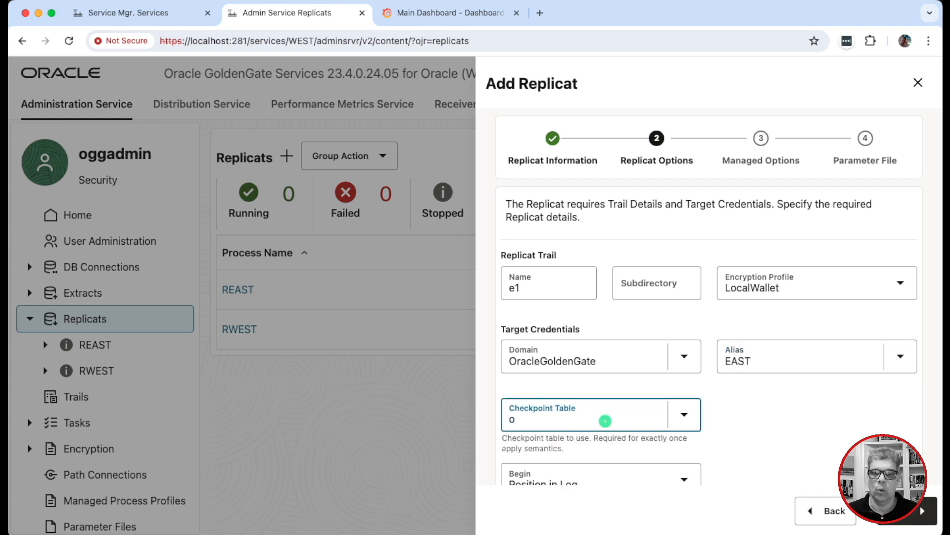
{"action": "left_click", "coordinate": [727, 418]}
{"action": "left_click", "coordinate": [608, 418]}
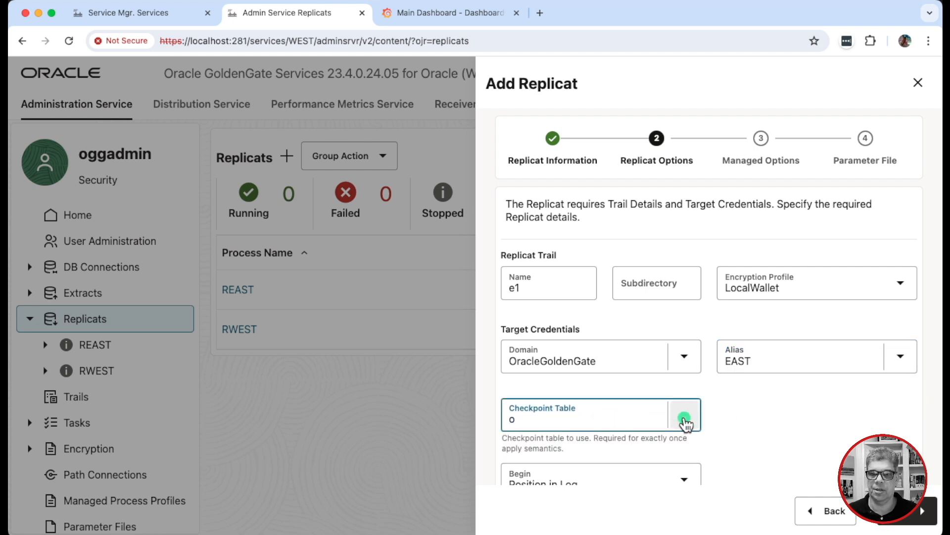
{"action": "left_click", "coordinate": [556, 472]}
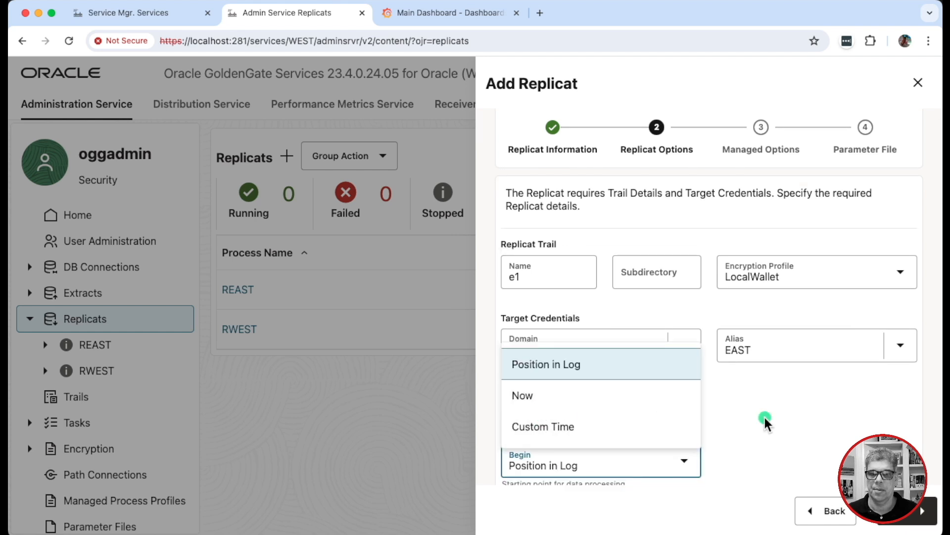
{"action": "left_click", "coordinate": [717, 396]}
{"action": "left_click", "coordinate": [593, 411]}
{"action": "left_click", "coordinate": [584, 445]}
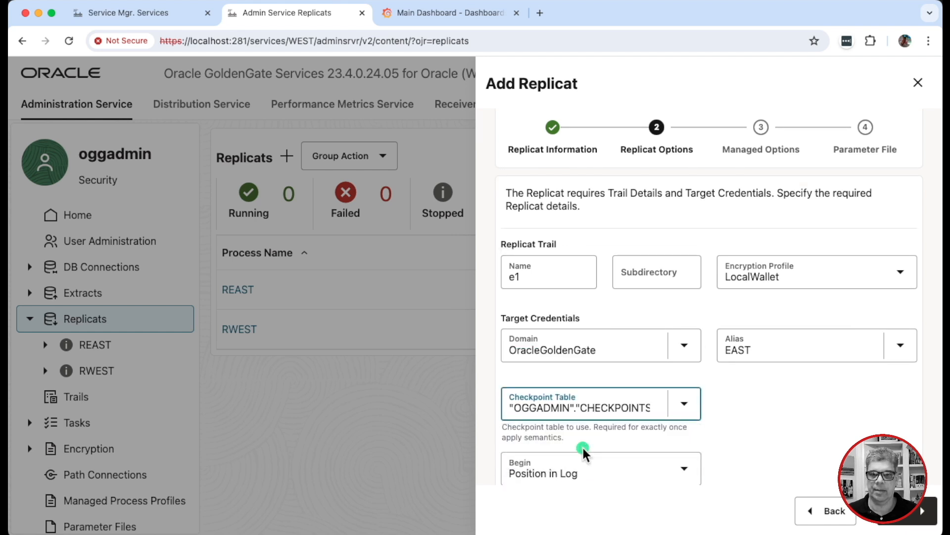
{"action": "scroll", "coordinate": [783, 447], "scroll_direction": "down", "scroll_amount": 4}
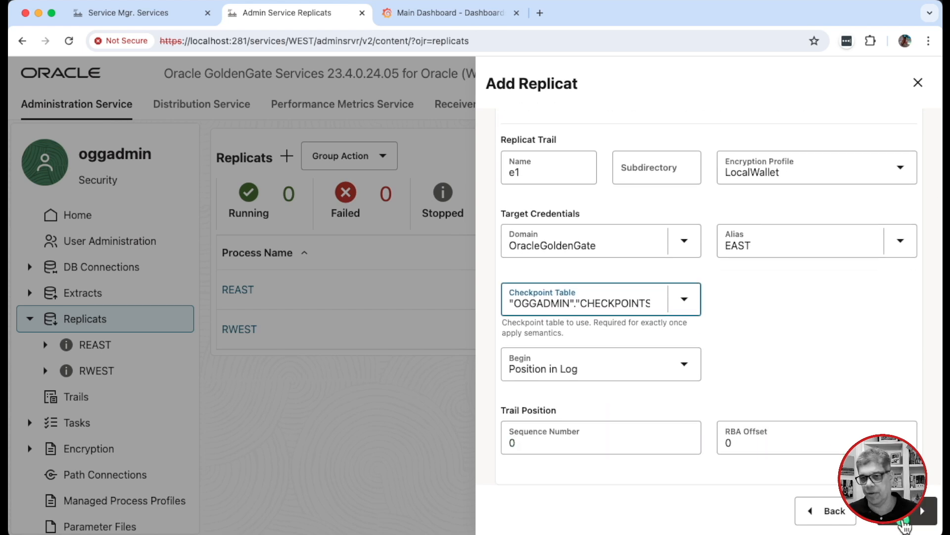
{"action": "left_click", "coordinate": [903, 523]}
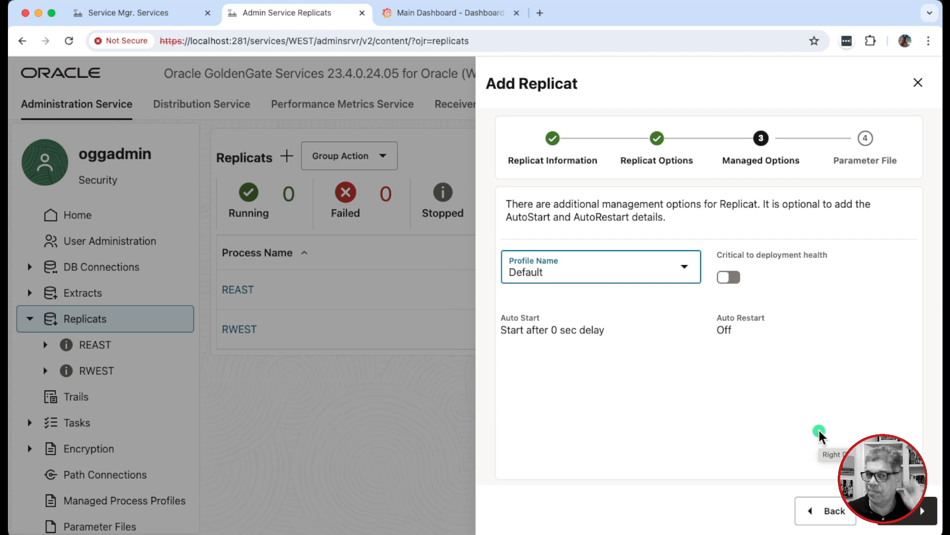
{"action": "left_click", "coordinate": [896, 520]}
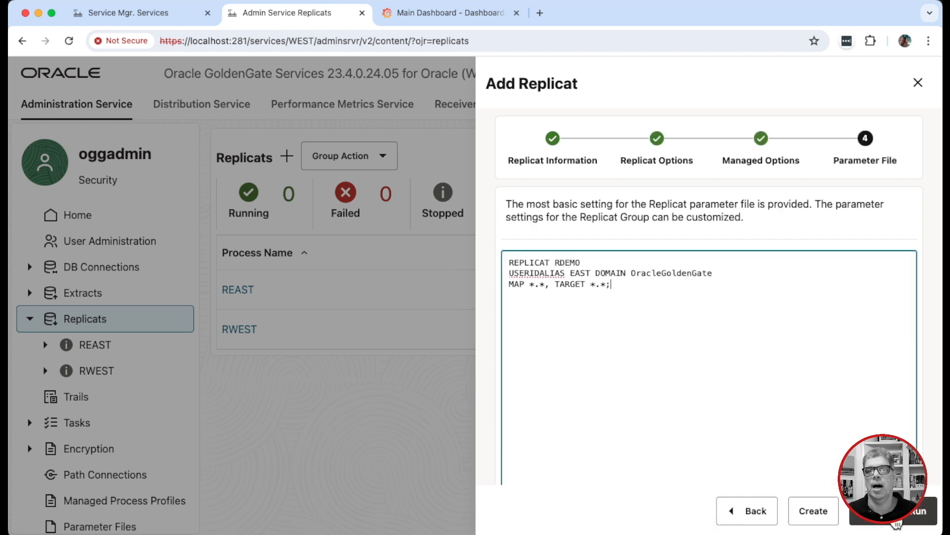
Change the mapping in RDEMO's parameter file to MAP HR.*, TARGET HR.*; and create and run the replicat
{"action": "left_click", "coordinate": [535, 283]}
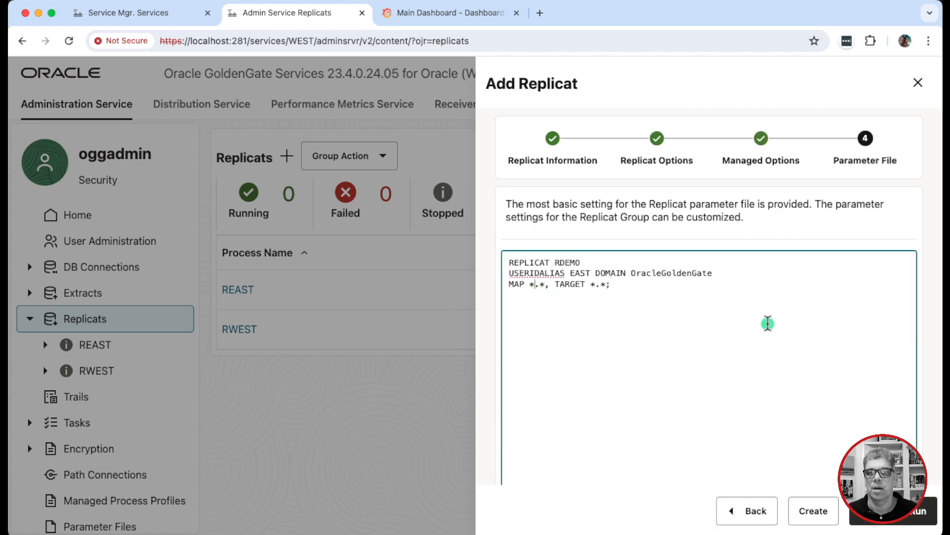
{"action": "key", "text": "BackSpace"}
{"action": "type", "text": "MR"}
{"action": "key", "text": "BackSpace"}
{"action": "key", "text": "BackSpace"}
{"action": "type", "text": "HR"}
{"action": "key", "text": "Right"}
{"action": "key", "text": "alt+Right"}
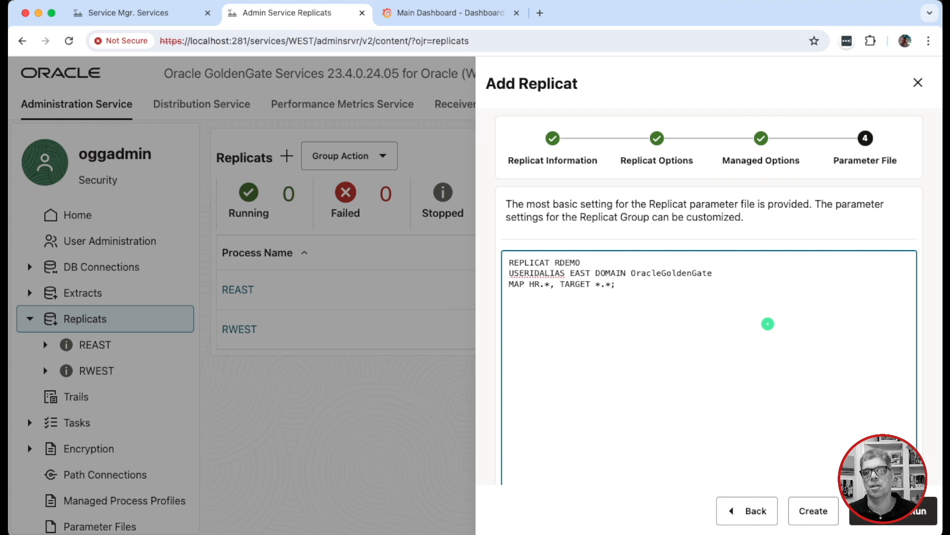
{"action": "key", "text": "Delete"}
{"action": "type", "text": "HR"}
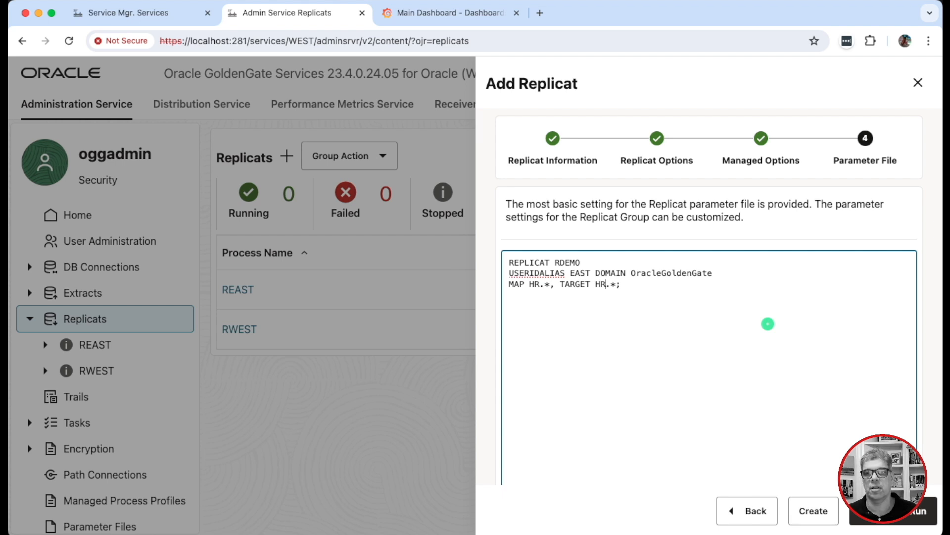
{"action": "left_click", "coordinate": [814, 510]}
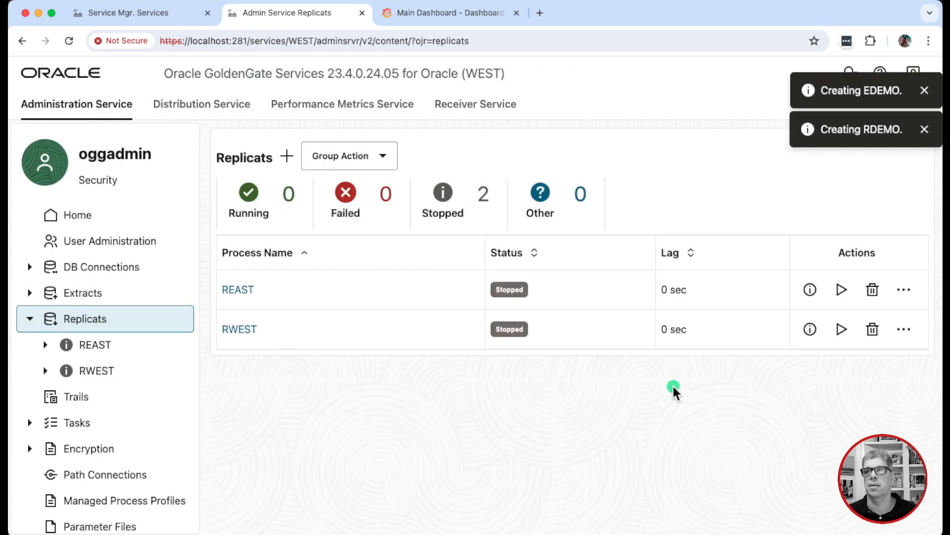
Check the status of EDEMO and RDEMO in the extracts and replicats lists, and dismiss the EDEMO creation notification
{"action": "left_click", "coordinate": [28, 296]}
{"action": "left_click", "coordinate": [78, 296]}
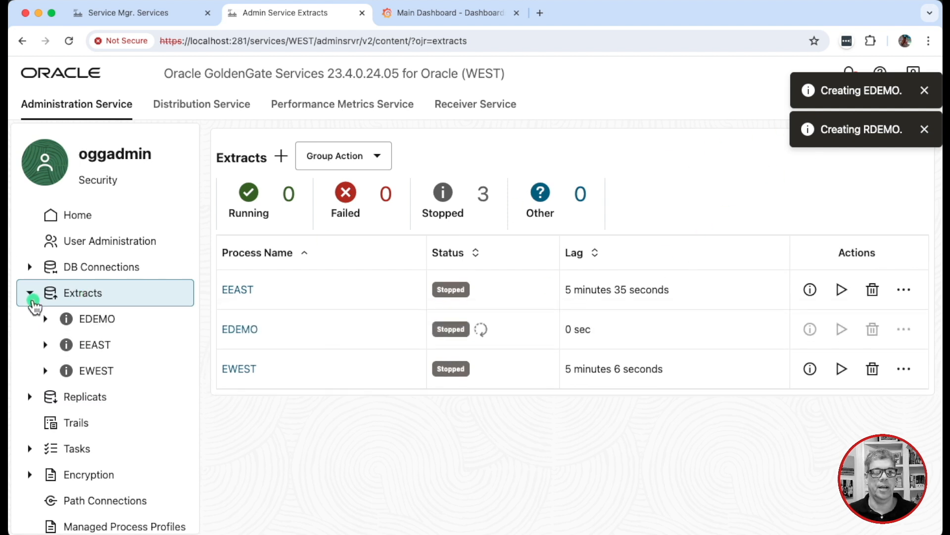
{"action": "left_click", "coordinate": [31, 400]}
{"action": "left_click", "coordinate": [97, 346]}
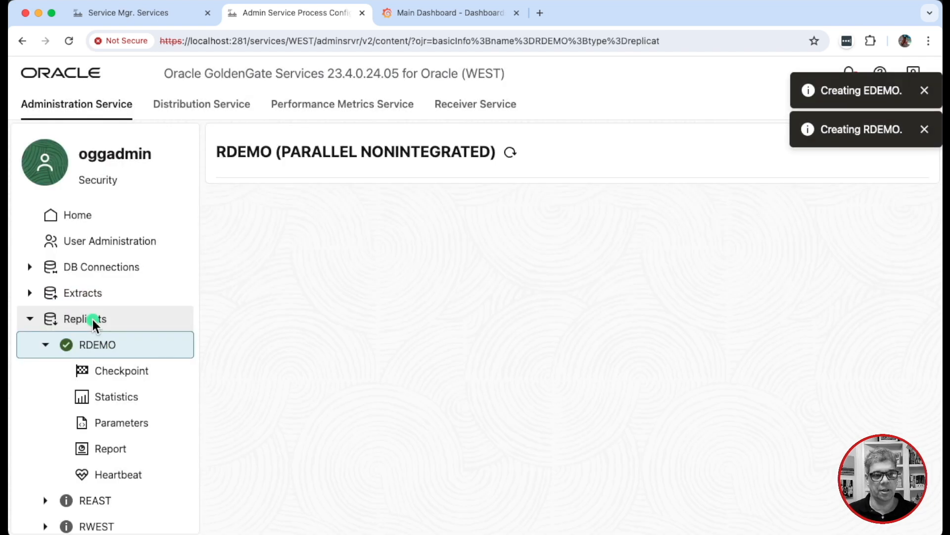
{"action": "left_click", "coordinate": [93, 319]}
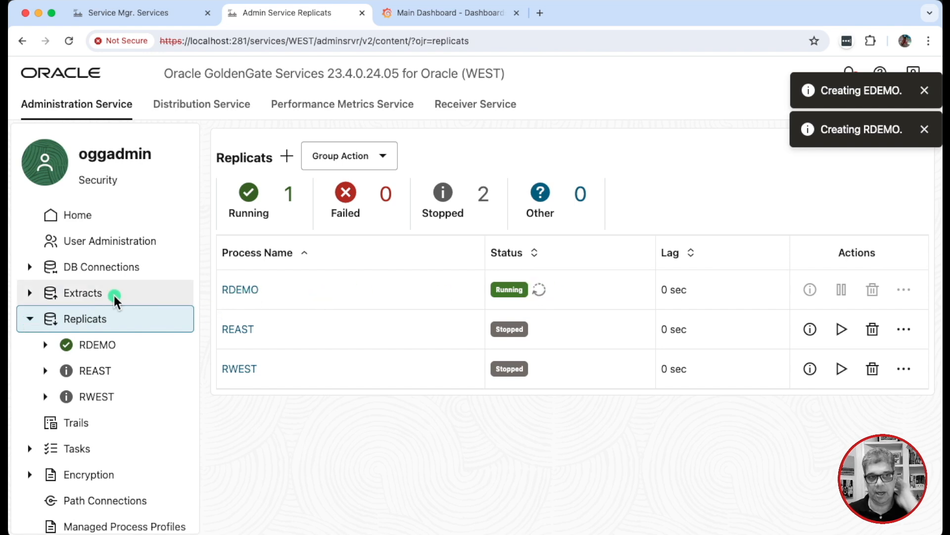
{"action": "left_click", "coordinate": [95, 295]}
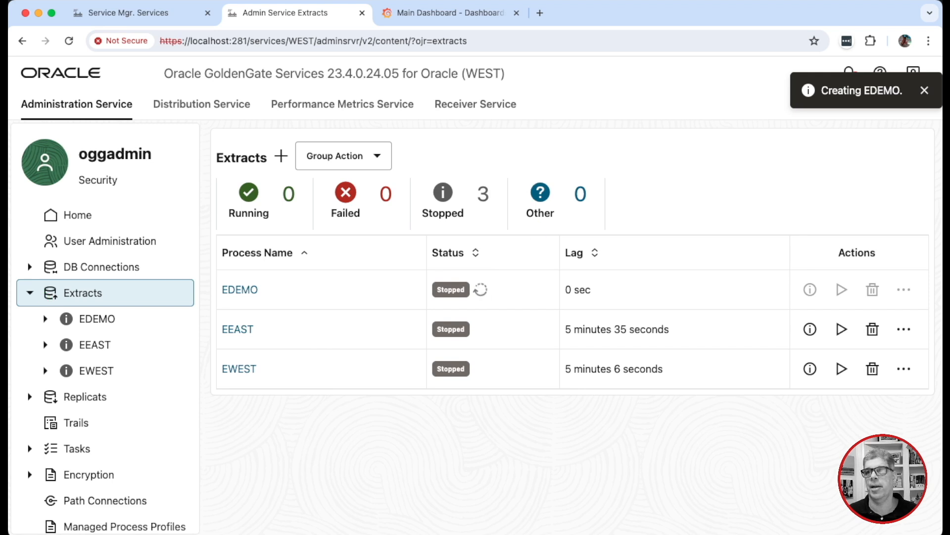
{"action": "left_click", "coordinate": [924, 90]}
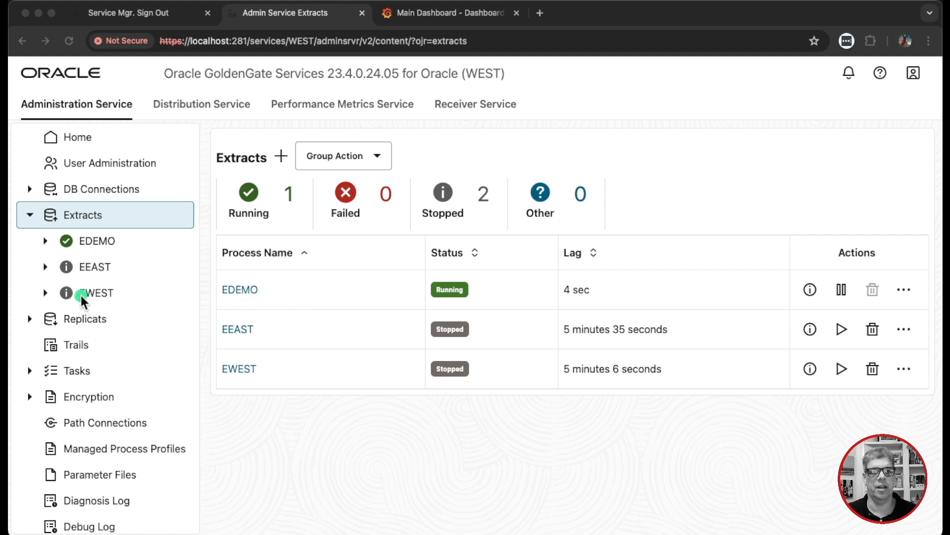
{"action": "left_click", "coordinate": [77, 319]}
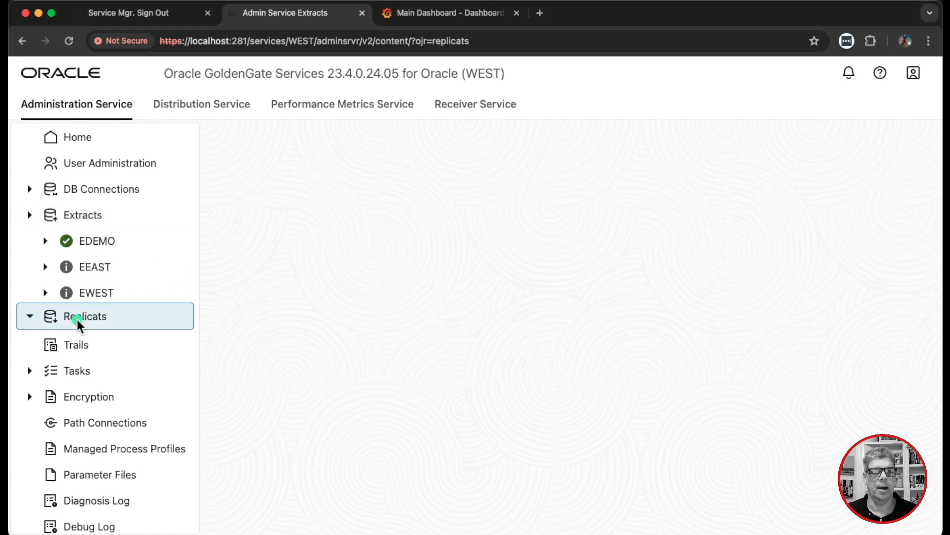
{"action": "left_click", "coordinate": [30, 241]}
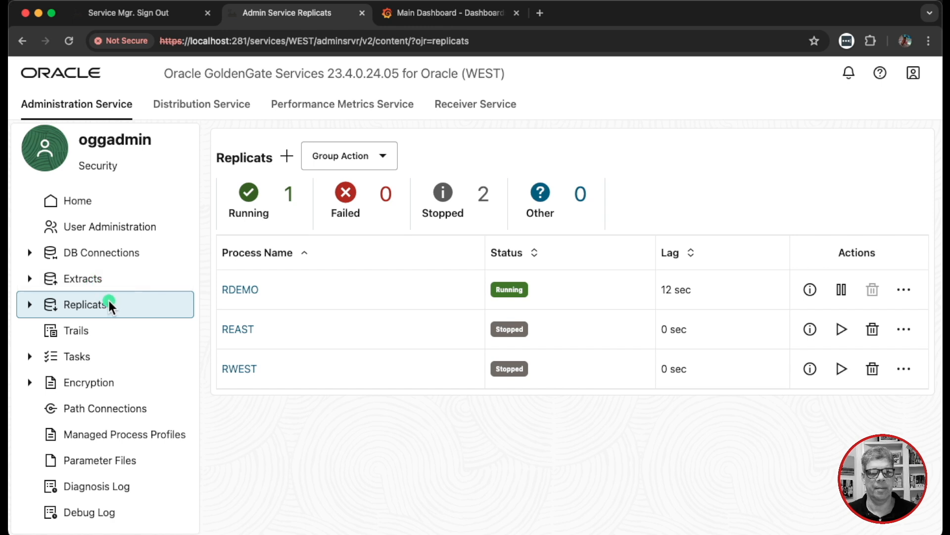
Return to the extracts list, review EDEMO's process details, and open its checkpoint information
{"action": "left_click", "coordinate": [89, 279]}
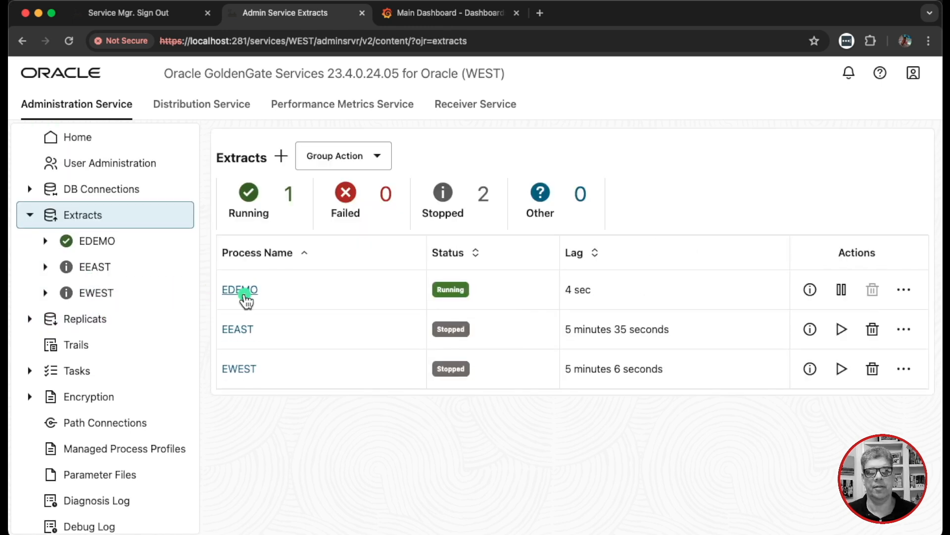
{"action": "left_click", "coordinate": [241, 291]}
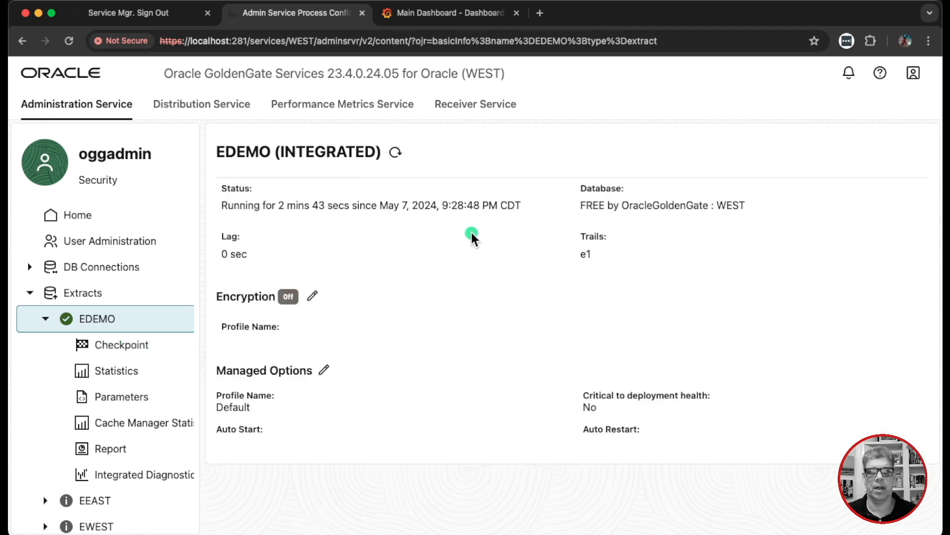
{"action": "left_click", "coordinate": [113, 348]}
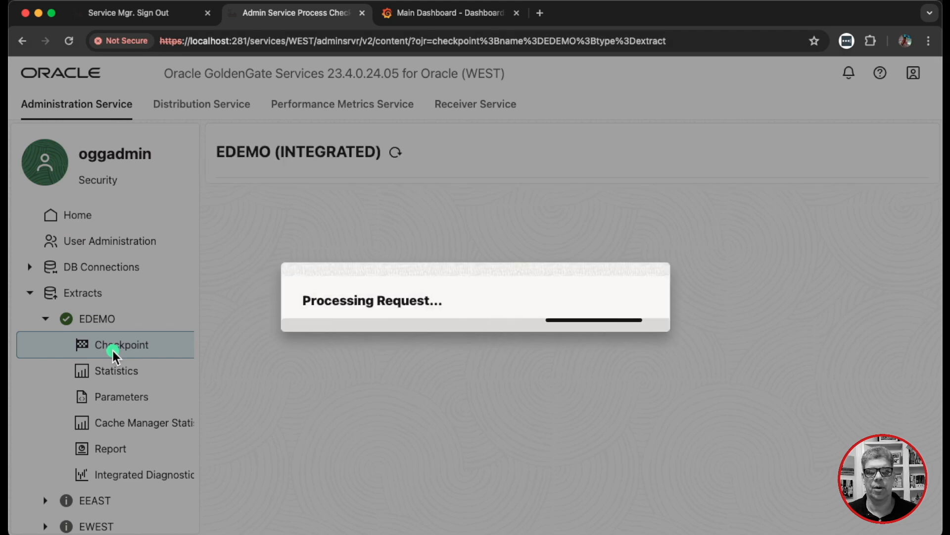
Review EDEMO's checkpoint offset, and open its statistics to check the deletes recorded for HR.EMPLOYEES
{"action": "scroll", "coordinate": [113, 350], "scroll_direction": "down", "scroll_amount": 3}
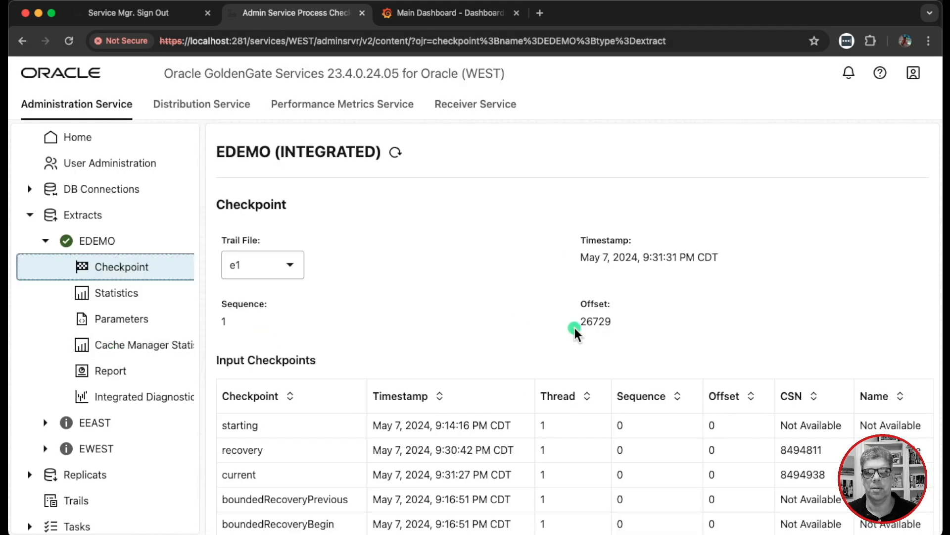
{"action": "left_click", "coordinate": [604, 322]}
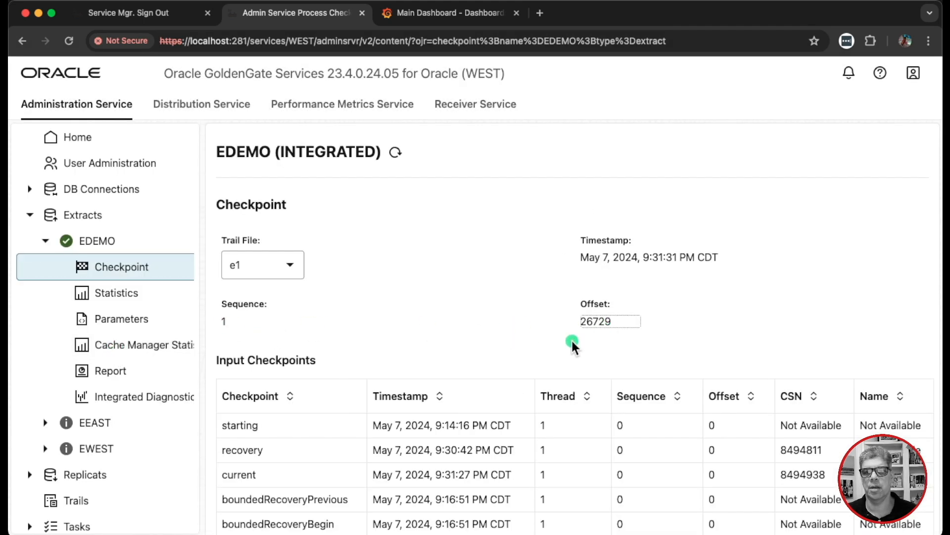
{"action": "left_click", "coordinate": [110, 297]}
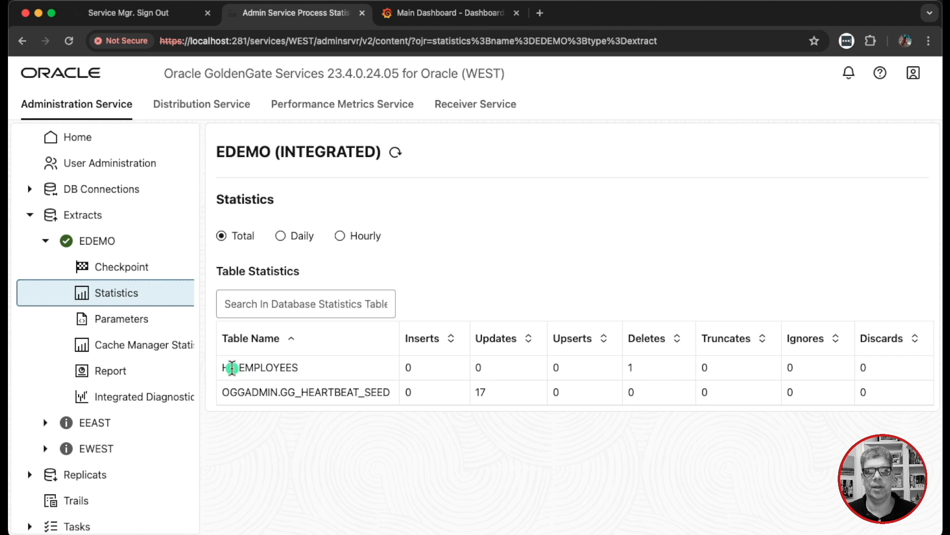
{"action": "left_click_drag", "start_coordinate": [229, 368], "coordinate": [286, 367]}
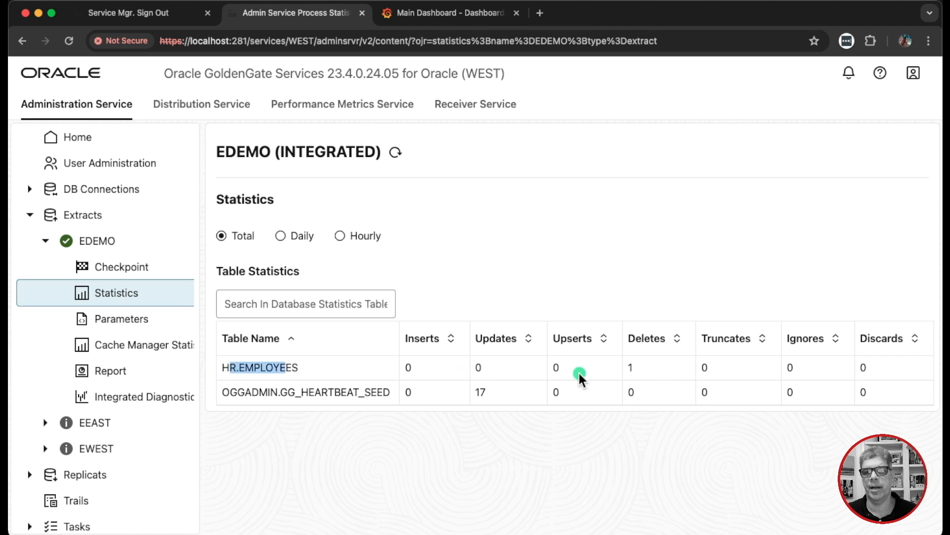
{"action": "left_click", "coordinate": [623, 373]}
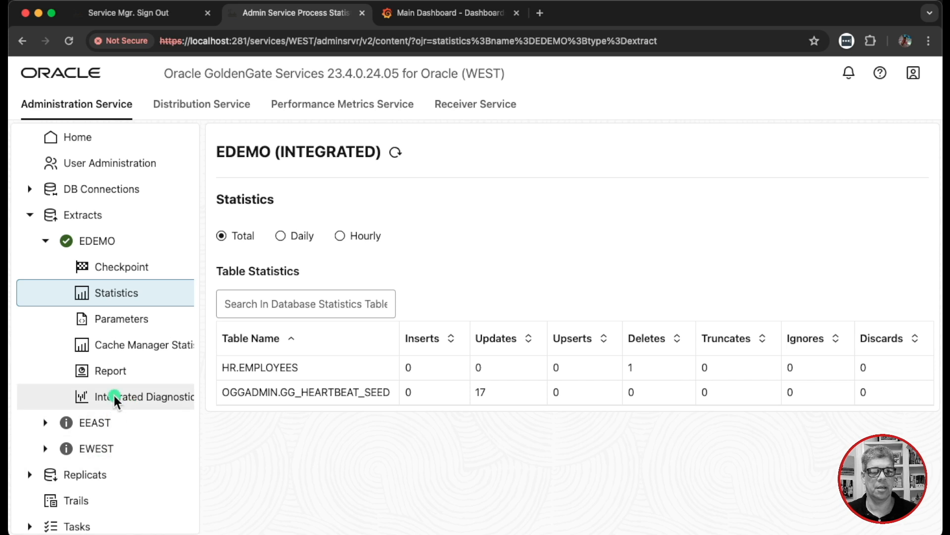
Open RDEMO's checkpoint information and its statistics, and check the deletes applied to HR.EMPLOYEES
{"action": "left_click", "coordinate": [30, 475]}
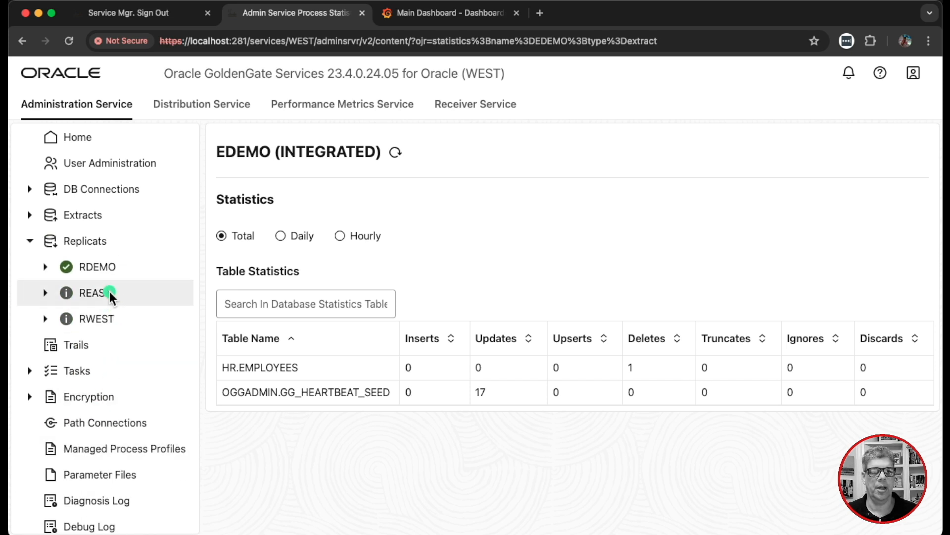
{"action": "left_click", "coordinate": [96, 270]}
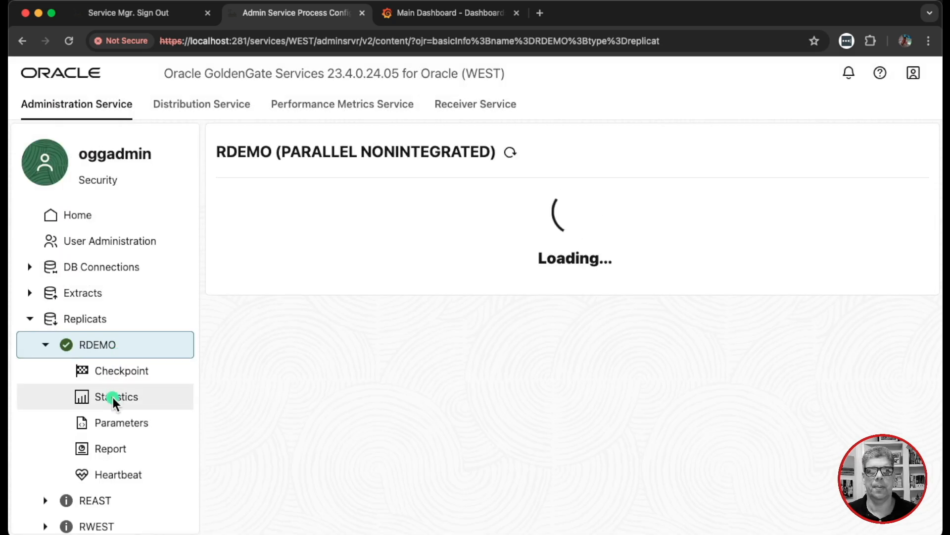
{"action": "left_click", "coordinate": [116, 372]}
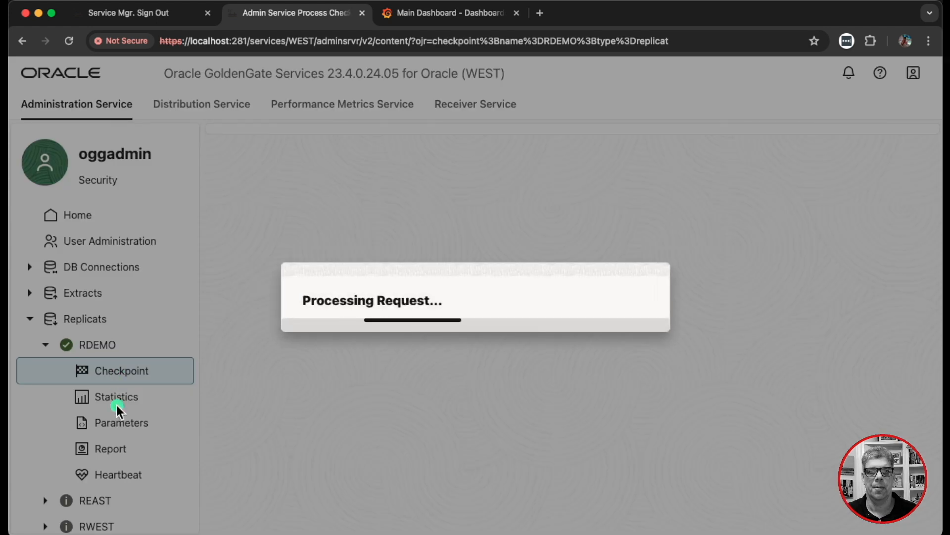
{"action": "scroll", "coordinate": [118, 403], "scroll_direction": "down", "scroll_amount": 3}
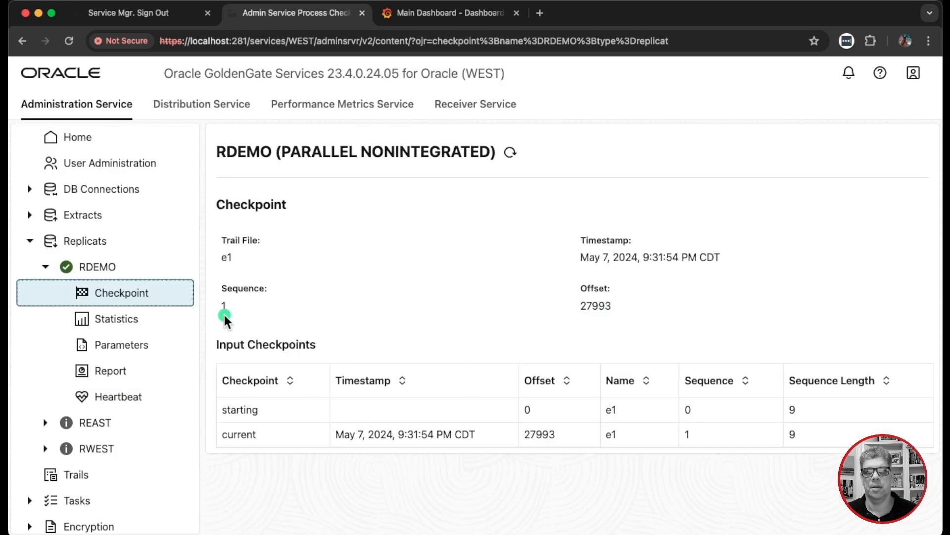
{"action": "left_click", "coordinate": [111, 325]}
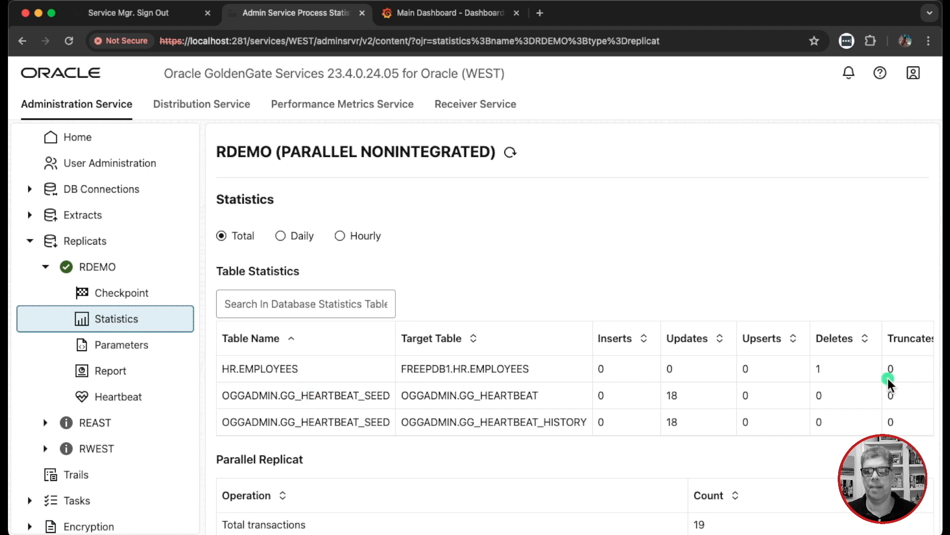
{"action": "double_click", "coordinate": [827, 370]}
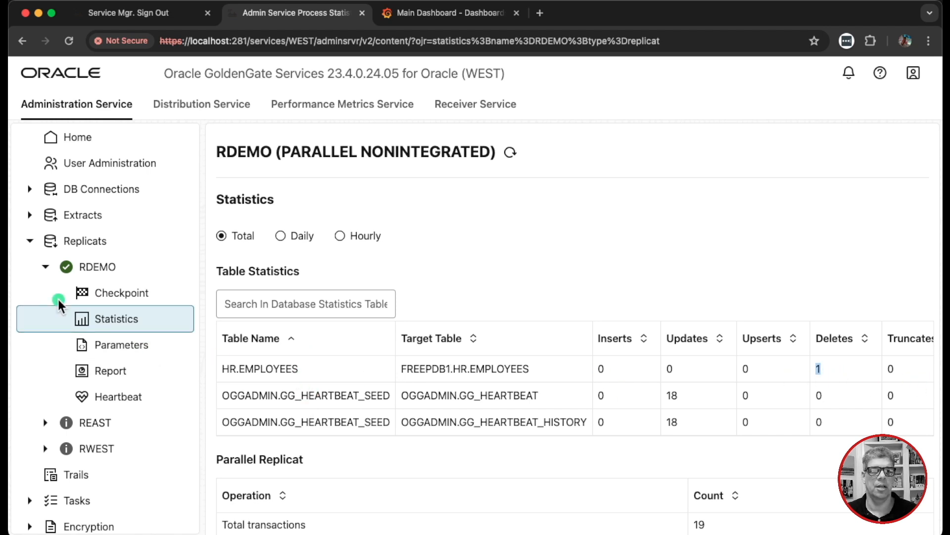
Collapse the RDEMO details and check the process status and lag in the extracts and replicats lists
{"action": "left_click", "coordinate": [42, 270]}
{"action": "left_click", "coordinate": [30, 241]}
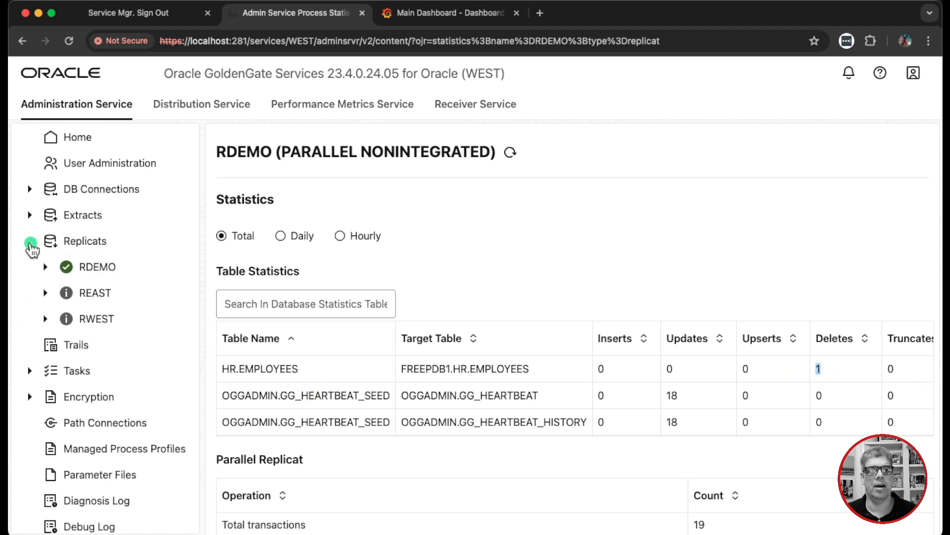
{"action": "left_click", "coordinate": [84, 271]}
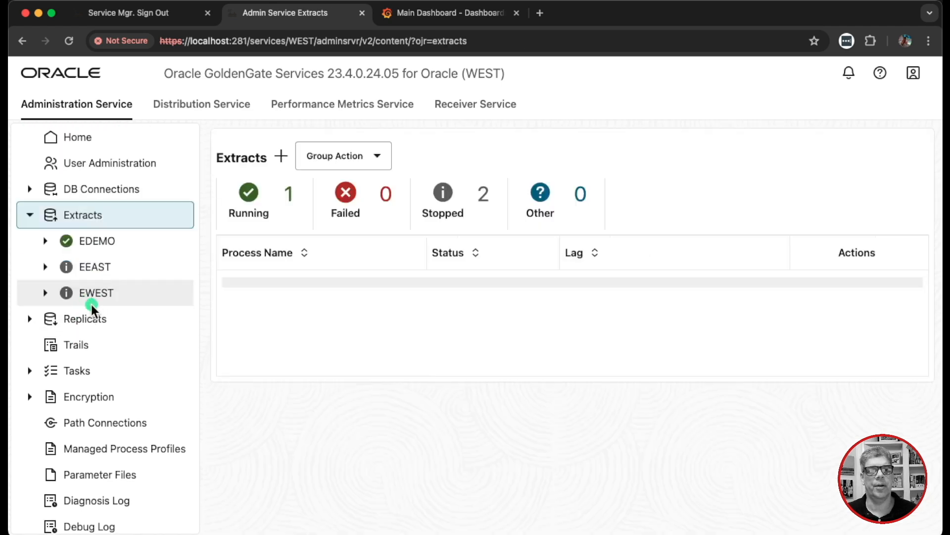
{"action": "left_click", "coordinate": [84, 322]}
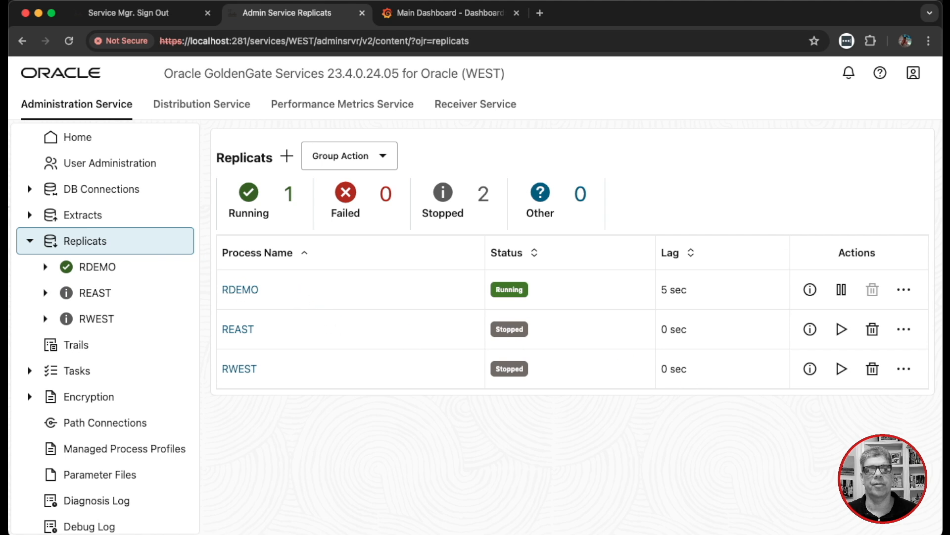
{"action": "left_click", "coordinate": [23, 242]}
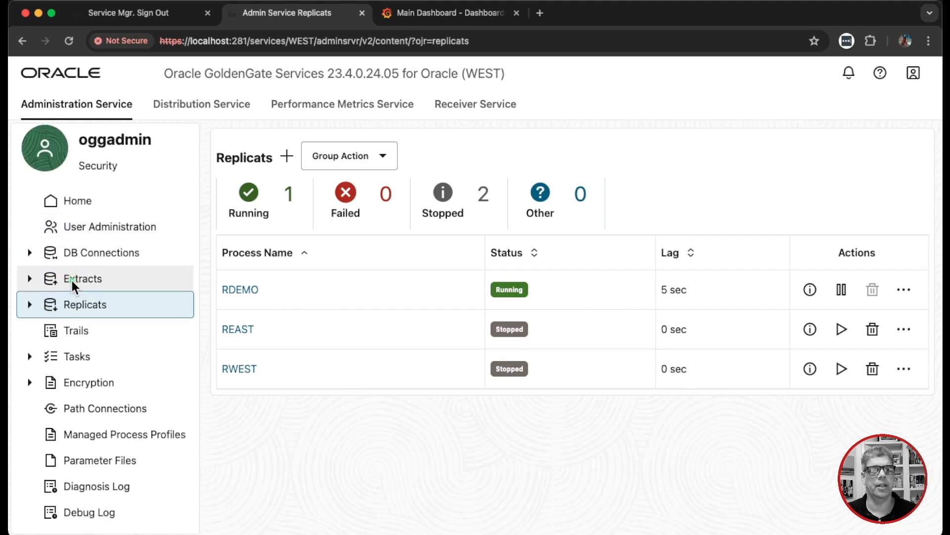
Open EDEMO's report file EDEMO.rpt and read its run time messages down to the HR.EMPLOYEES table entry
{"action": "left_click", "coordinate": [130, 284]}
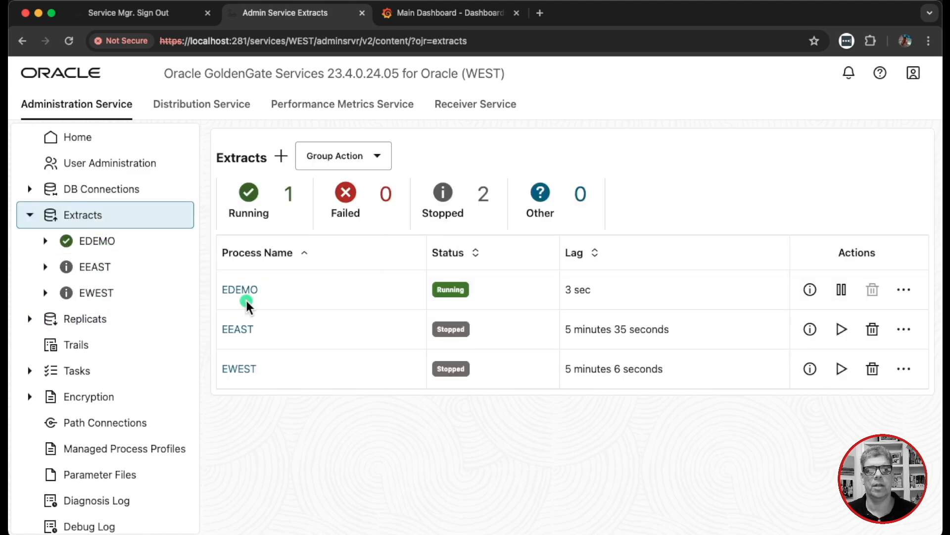
{"action": "left_click", "coordinate": [241, 288]}
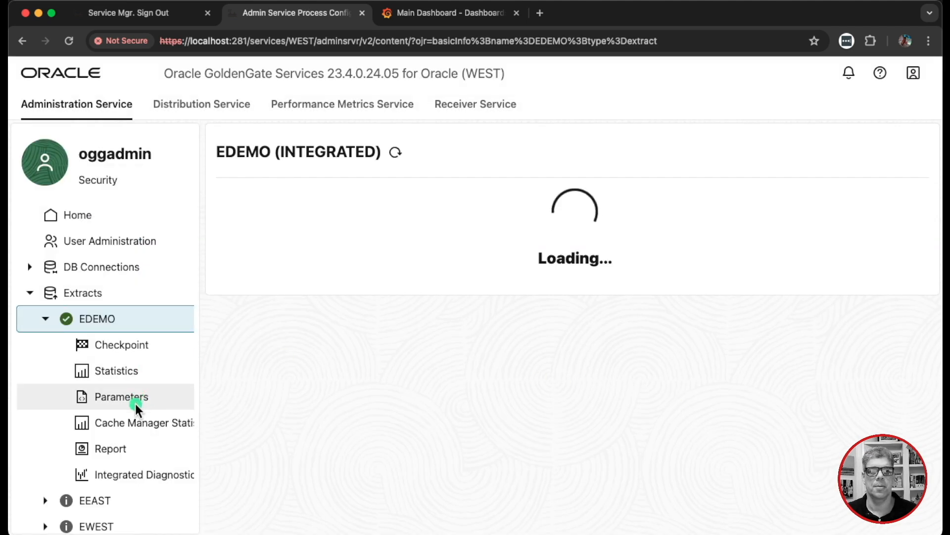
{"action": "left_click", "coordinate": [118, 447]}
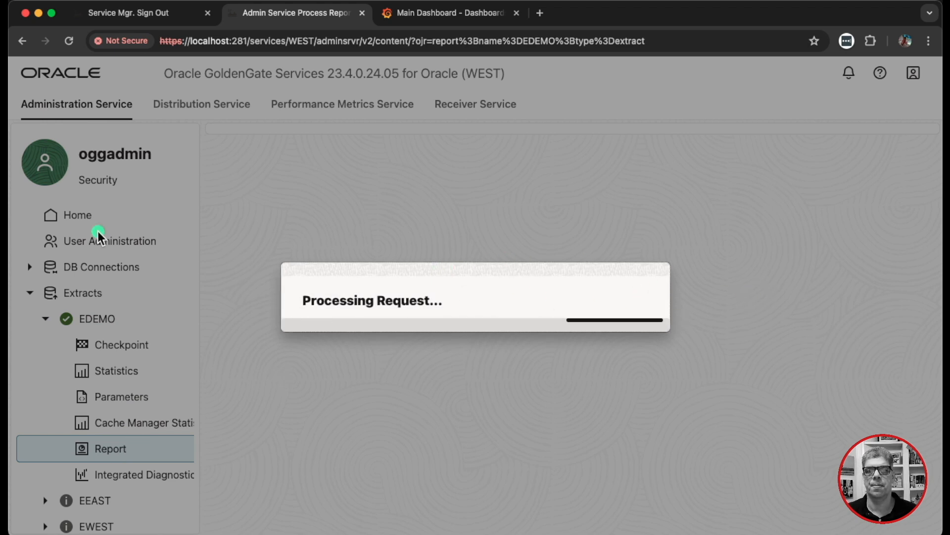
{"action": "scroll", "coordinate": [178, 417], "scroll_direction": "down", "scroll_amount": 3}
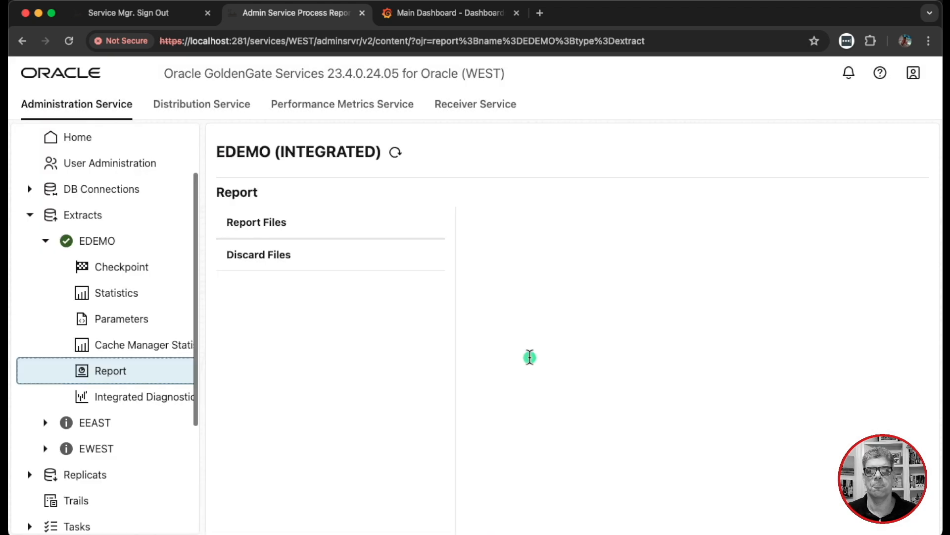
{"action": "left_click", "coordinate": [317, 233]}
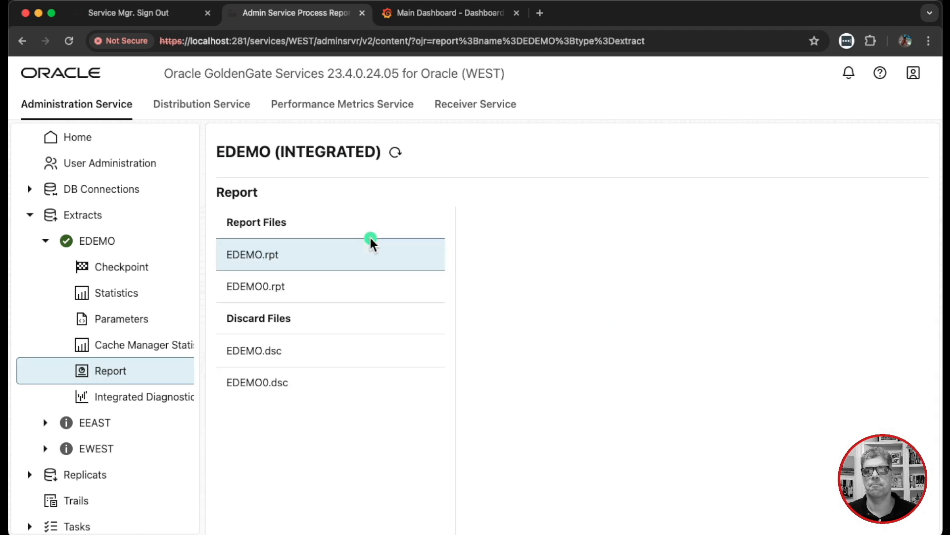
{"action": "left_click", "coordinate": [258, 255]}
{"action": "scroll", "coordinate": [685, 370], "scroll_direction": "down", "scroll_amount": 10}
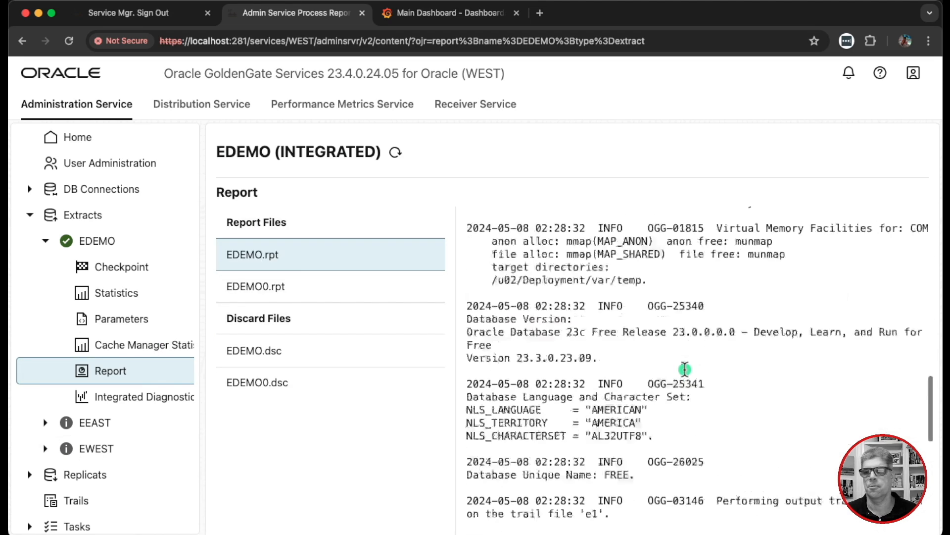
{"action": "scroll", "coordinate": [685, 369], "scroll_direction": "down", "scroll_amount": 2}
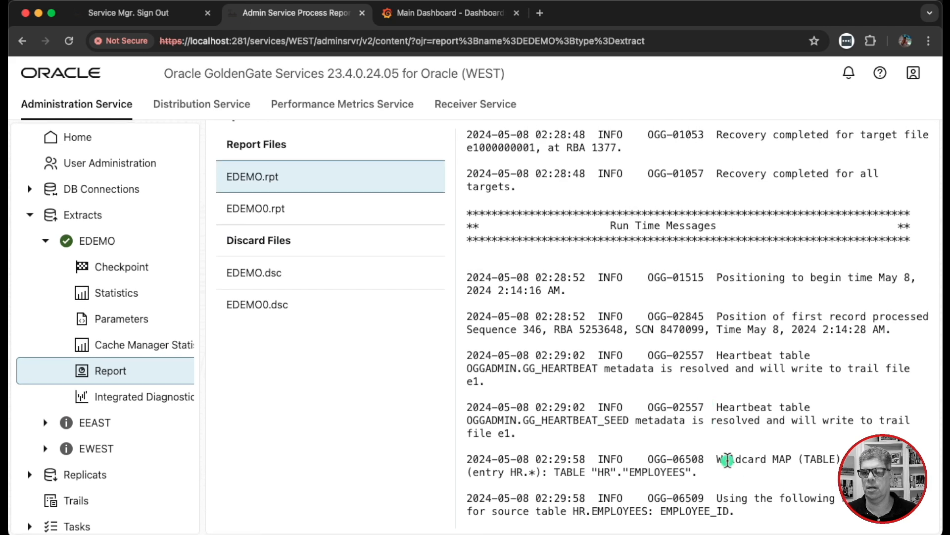
{"action": "left_click_drag", "start_coordinate": [547, 472], "coordinate": [724, 472]}
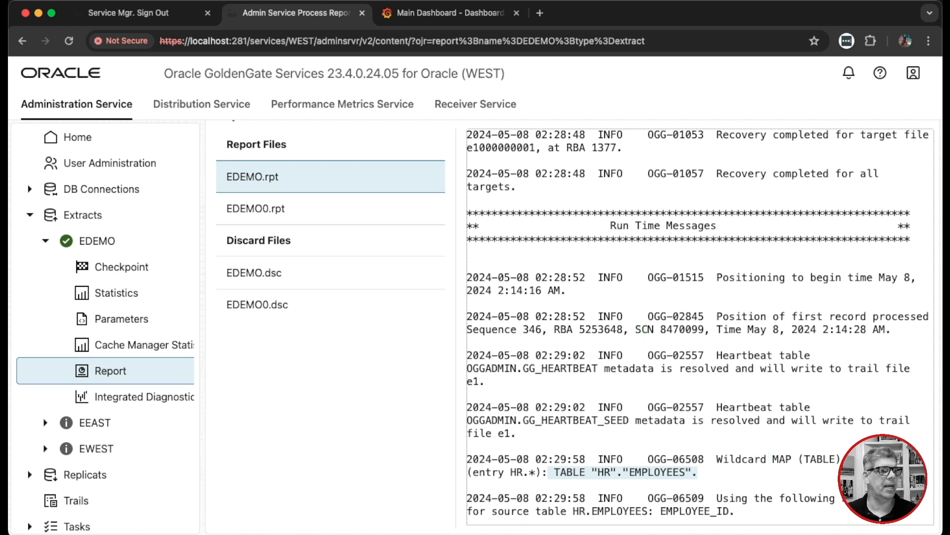
Return to the Administration Service overview, and open the Distribution Service overview
{"action": "left_click", "coordinate": [29, 217]}
{"action": "left_click", "coordinate": [89, 206]}
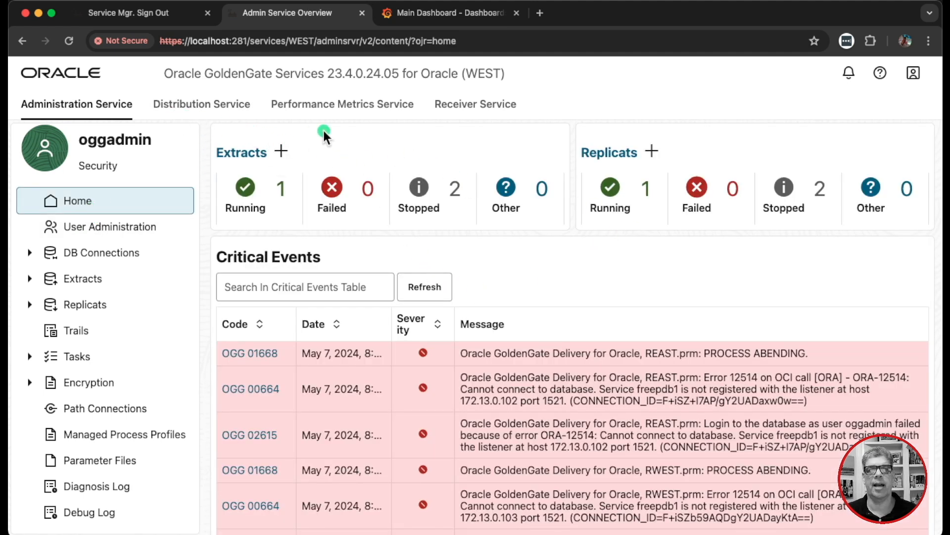
{"action": "left_click", "coordinate": [208, 112]}
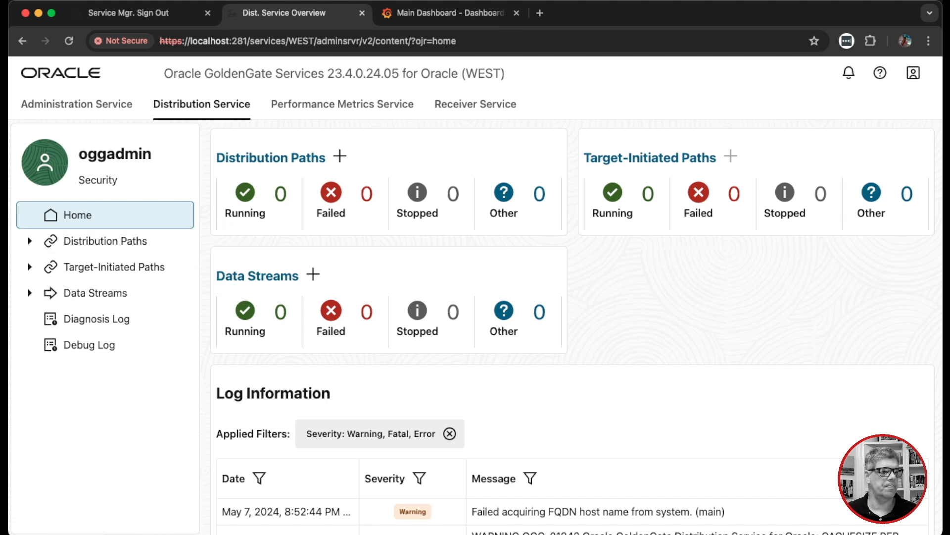
{"action": "key", "text": "super+Tab"}
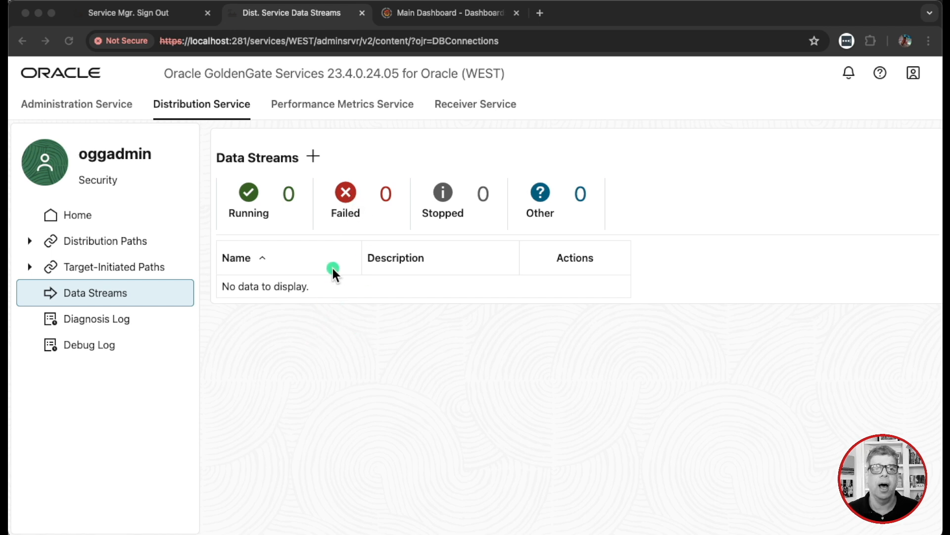
Start a new data stream named FIRSTDS with the description 1DS, and proceed to its source options
{"action": "left_click", "coordinate": [313, 158]}
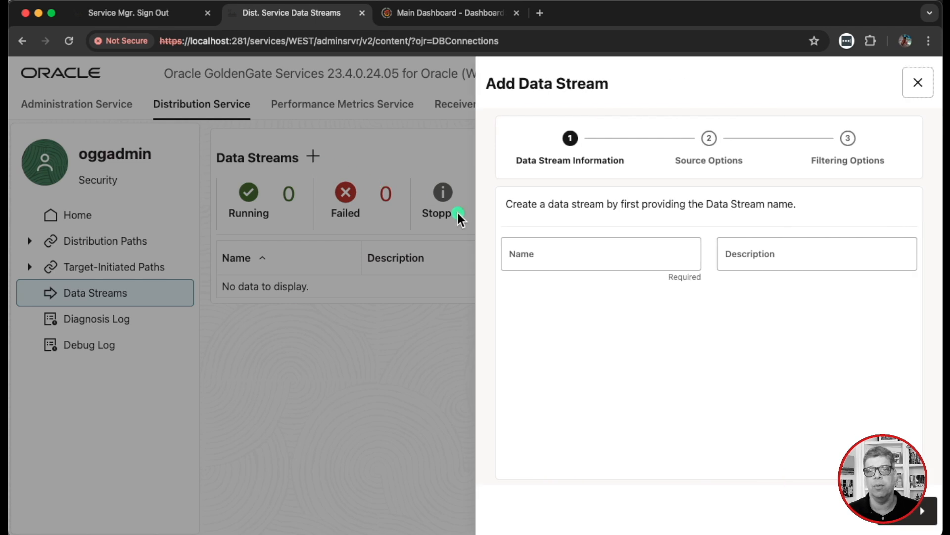
{"action": "left_click", "coordinate": [552, 257]}
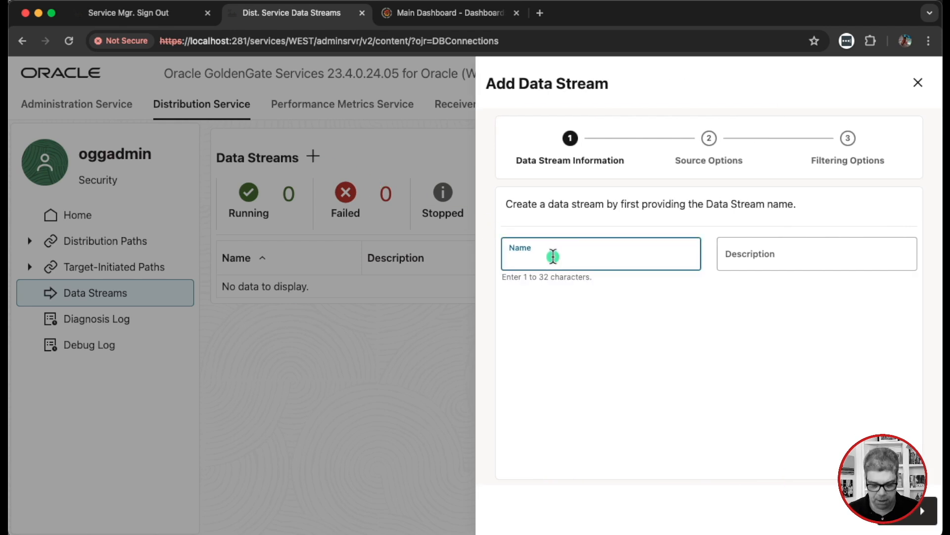
{"action": "type", "text": "FIRSTDS"}
{"action": "left_click", "coordinate": [739, 261]}
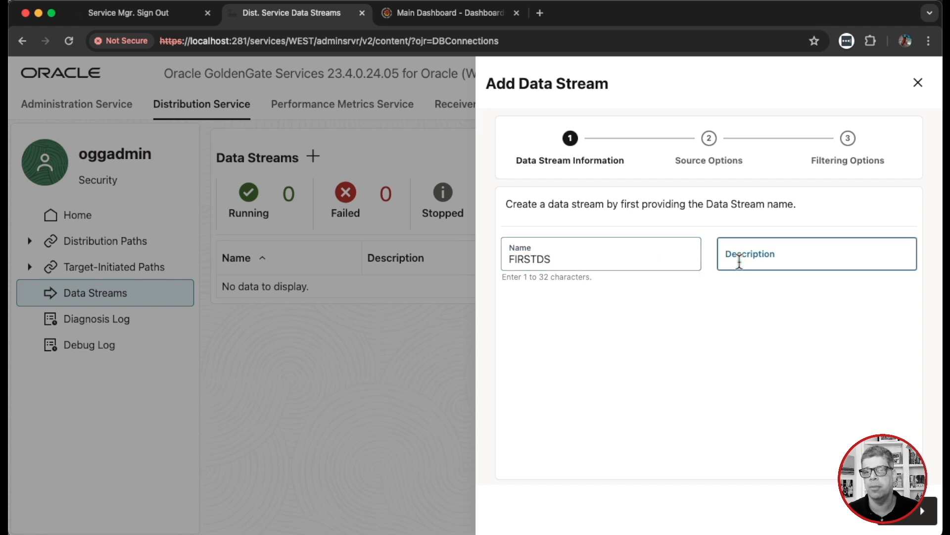
{"action": "left_click", "coordinate": [745, 260]}
{"action": "type", "text": "1DS"}
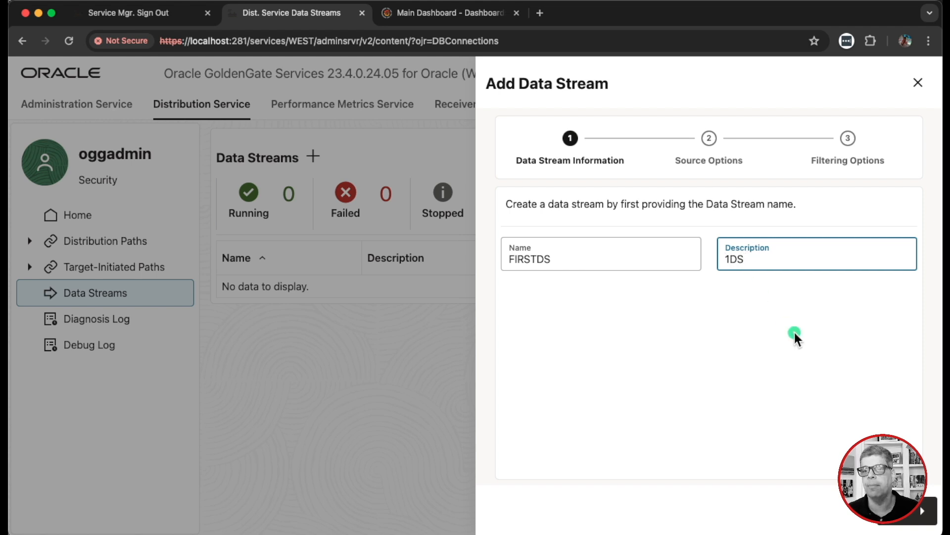
{"action": "left_click", "coordinate": [906, 511]}
Set the data stream's source trail name to e1, keep the Exactly Once quality of service, and proceed to the filtering options
{"action": "left_click", "coordinate": [557, 287]}
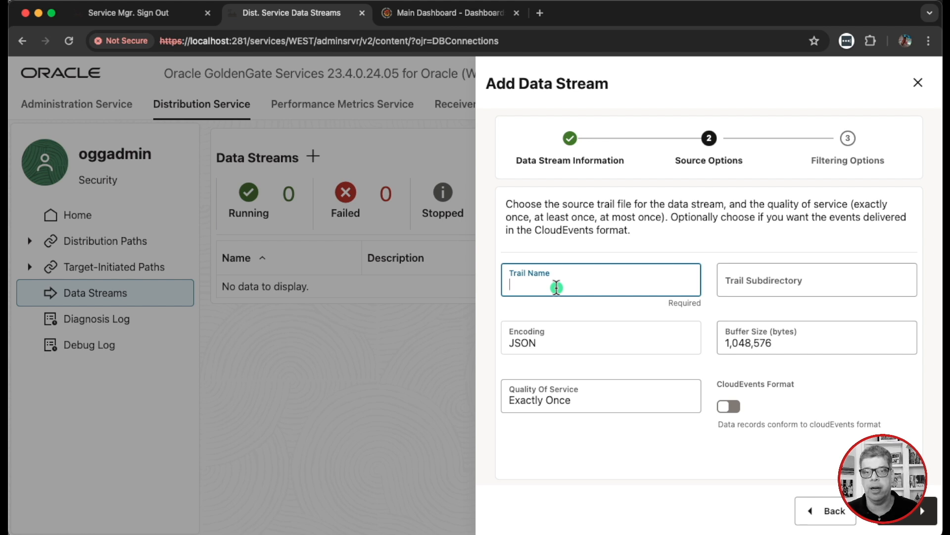
{"action": "type", "text": "e1"}
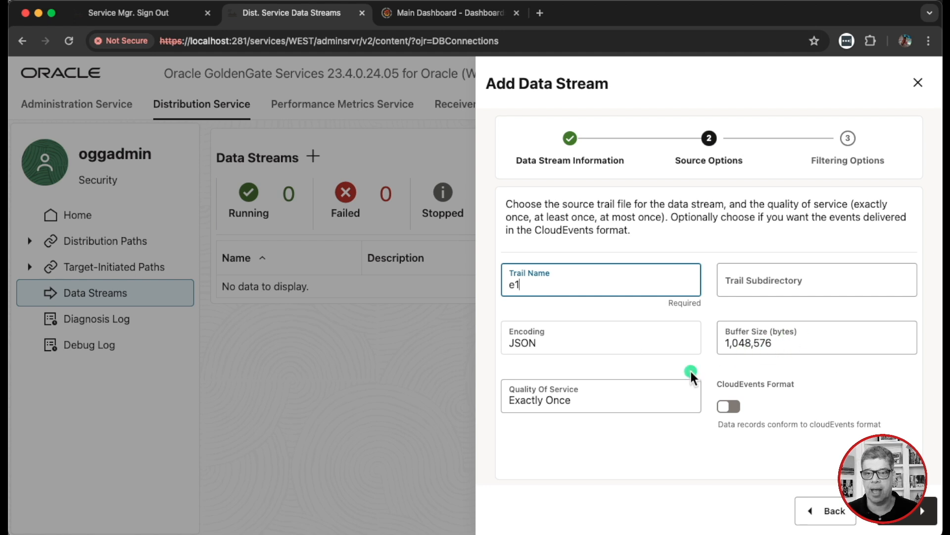
{"action": "left_click", "coordinate": [620, 403]}
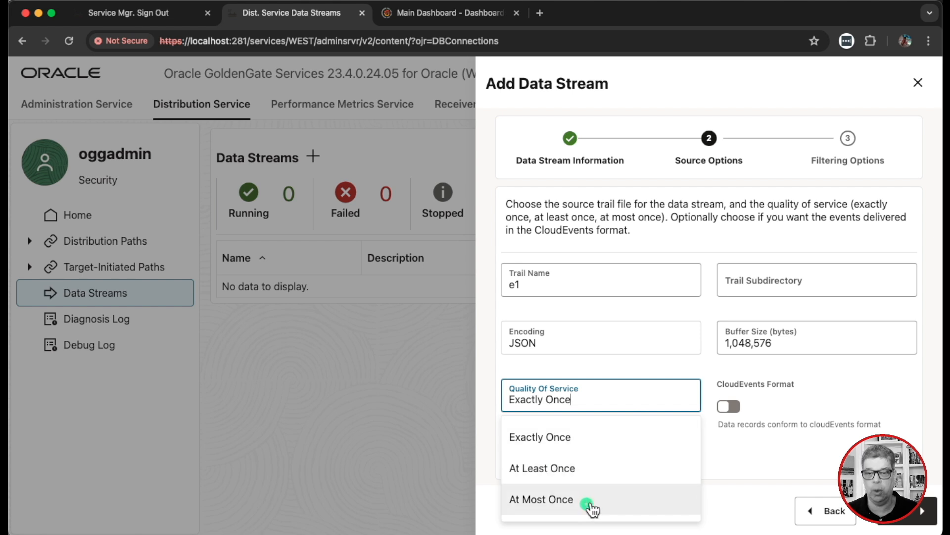
{"action": "left_click", "coordinate": [731, 468]}
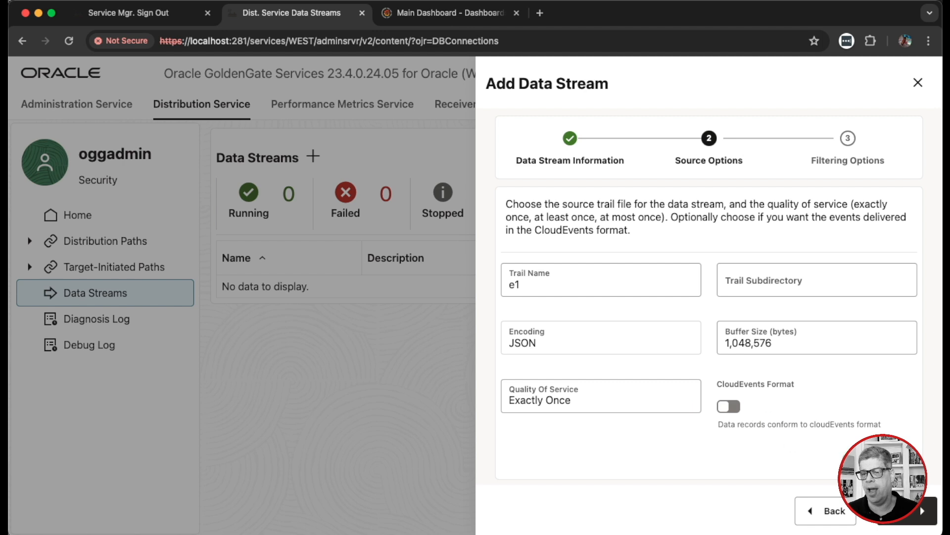
{"action": "left_click", "coordinate": [902, 523]}
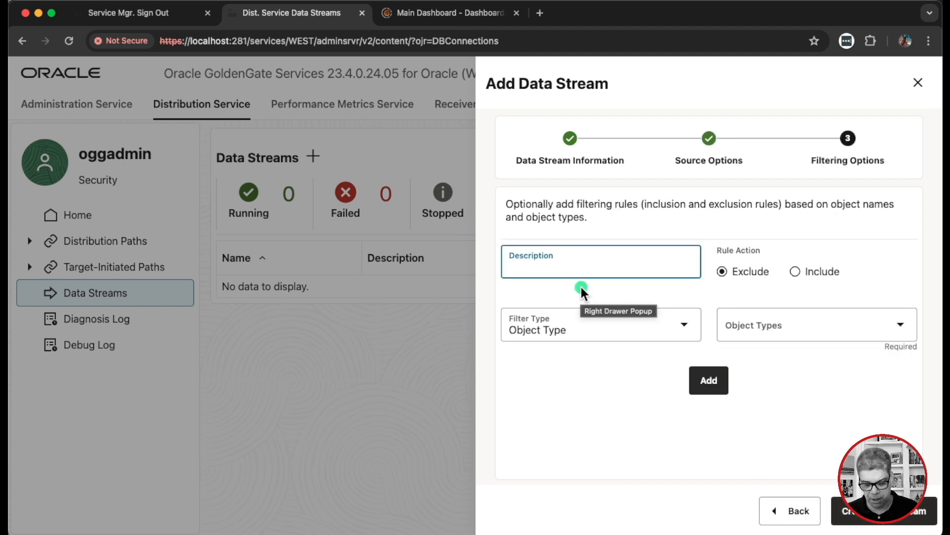
Enter Test1 as the filter rule's description, keep the Exclude action, and review the available filter types and object types
{"action": "type", "text": "Test1"}
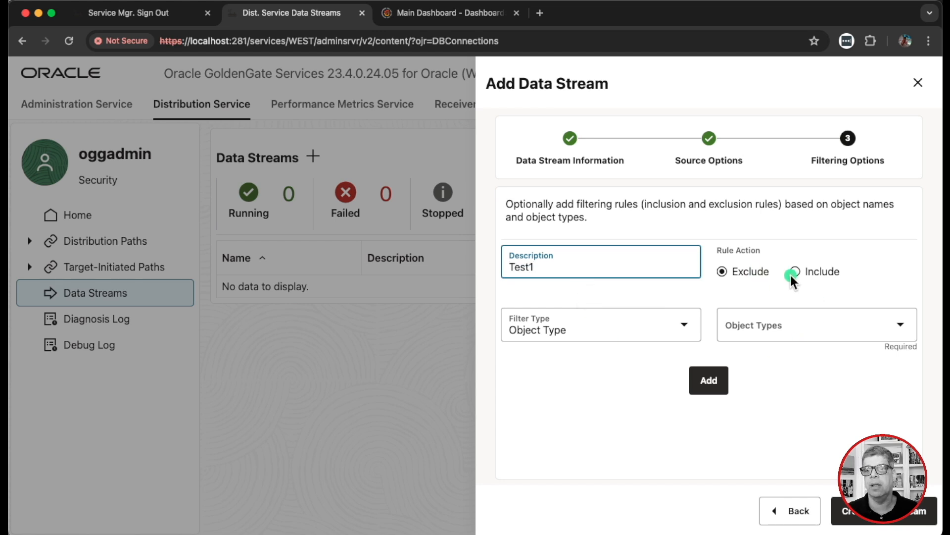
{"action": "left_click", "coordinate": [683, 327]}
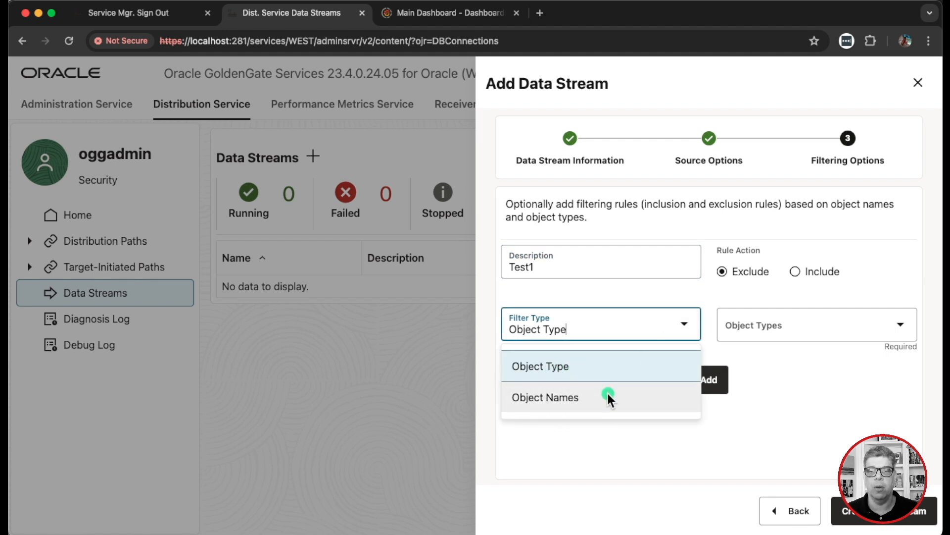
{"action": "left_click", "coordinate": [838, 330]}
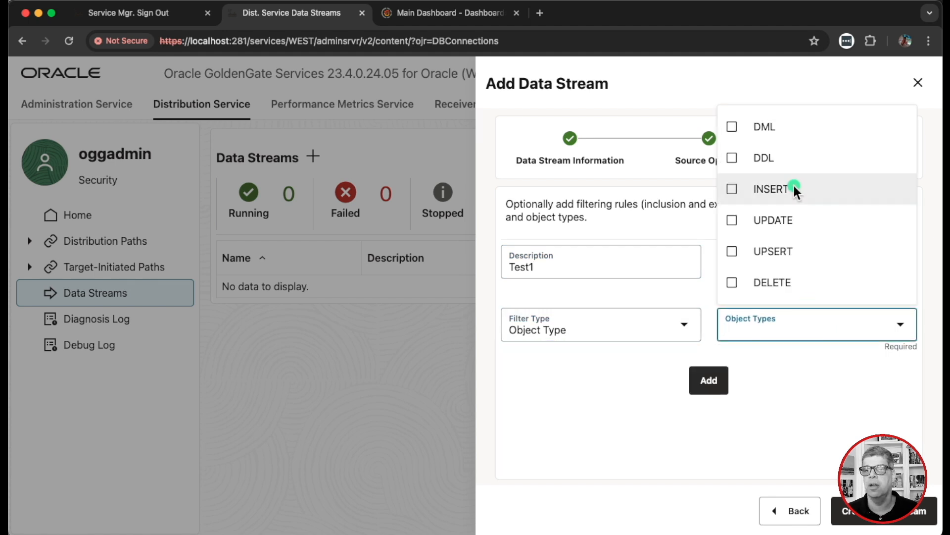
{"action": "left_click", "coordinate": [802, 375]}
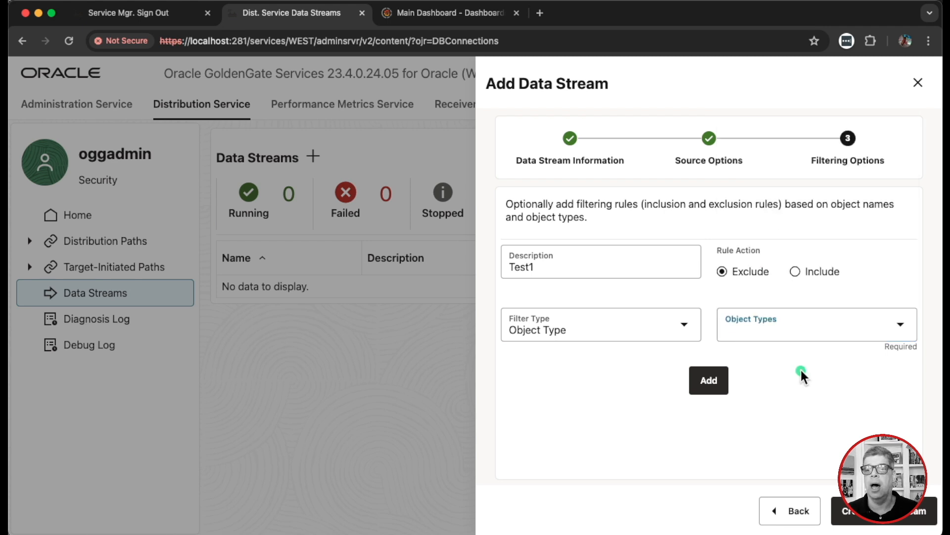
Create the data stream FIRSTDS without adding a filter rule, dismiss the notification, and open its details
{"action": "left_click", "coordinate": [871, 520]}
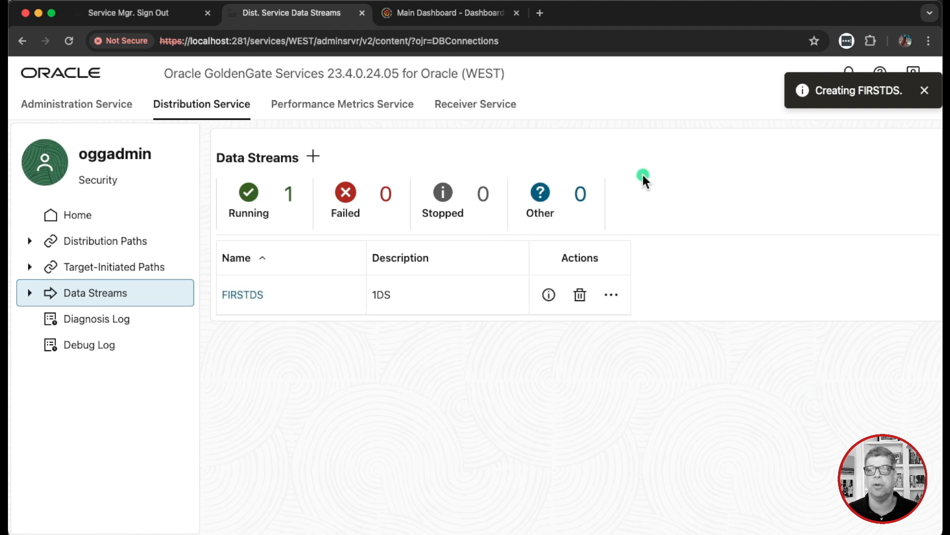
{"action": "left_click", "coordinate": [924, 90]}
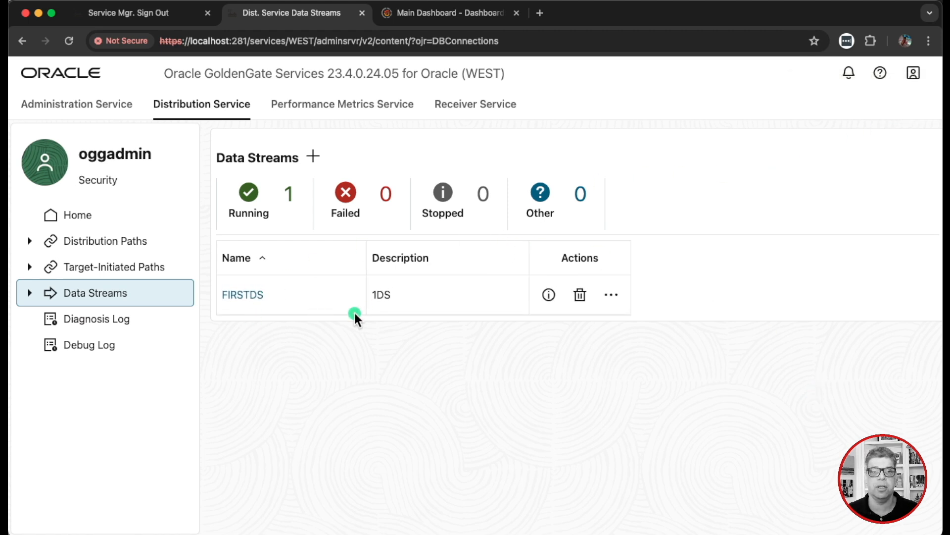
{"action": "left_click", "coordinate": [246, 296]}
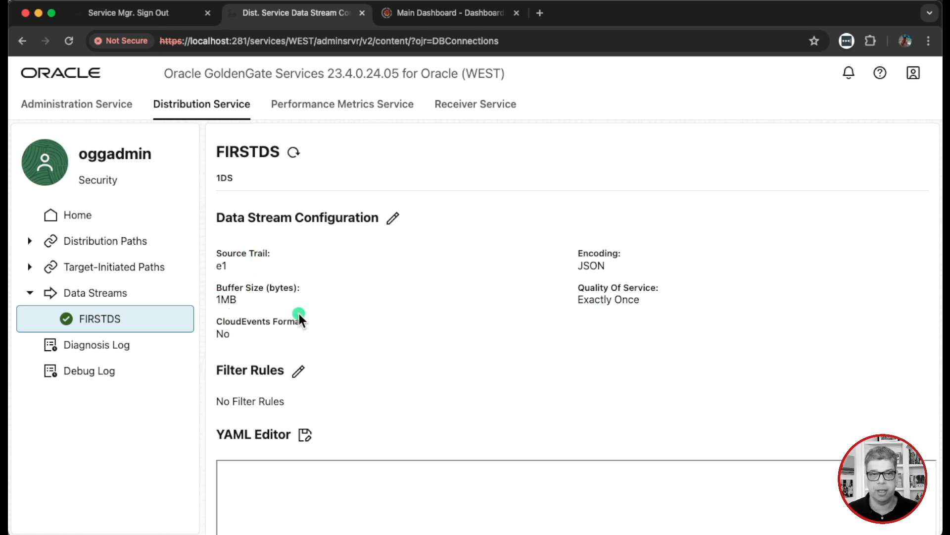
Examine FIRSTDS's configuration and its AsyncAPI YAML definition, from the server and channel definitions through the record schemas
{"action": "scroll", "coordinate": [602, 373], "scroll_direction": "down", "scroll_amount": 5}
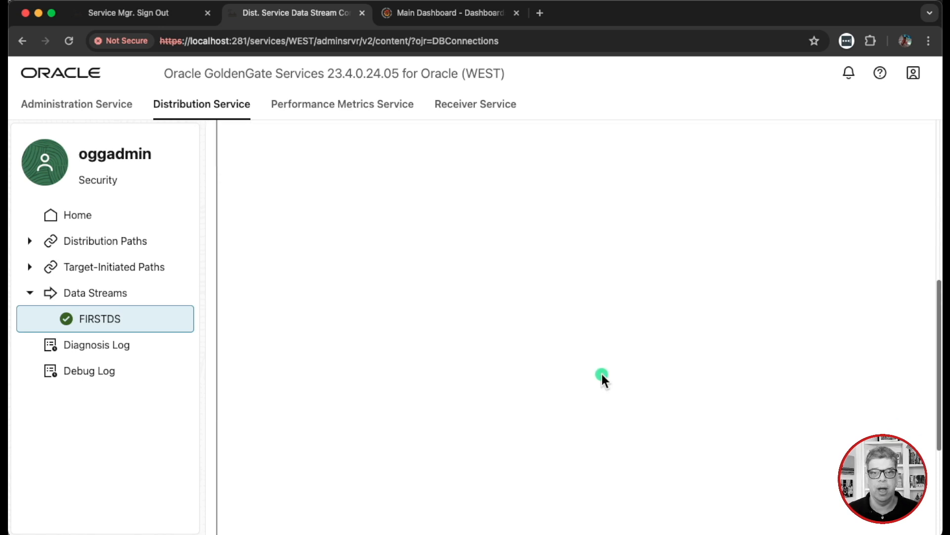
{"action": "scroll", "coordinate": [602, 378], "scroll_direction": "up", "scroll_amount": 3}
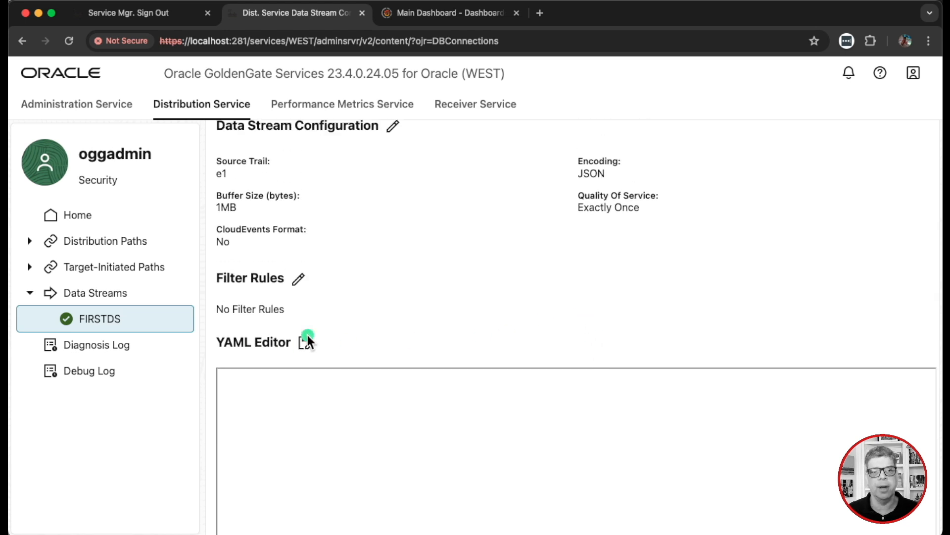
{"action": "scroll", "coordinate": [539, 301], "scroll_direction": "up", "scroll_amount": 3}
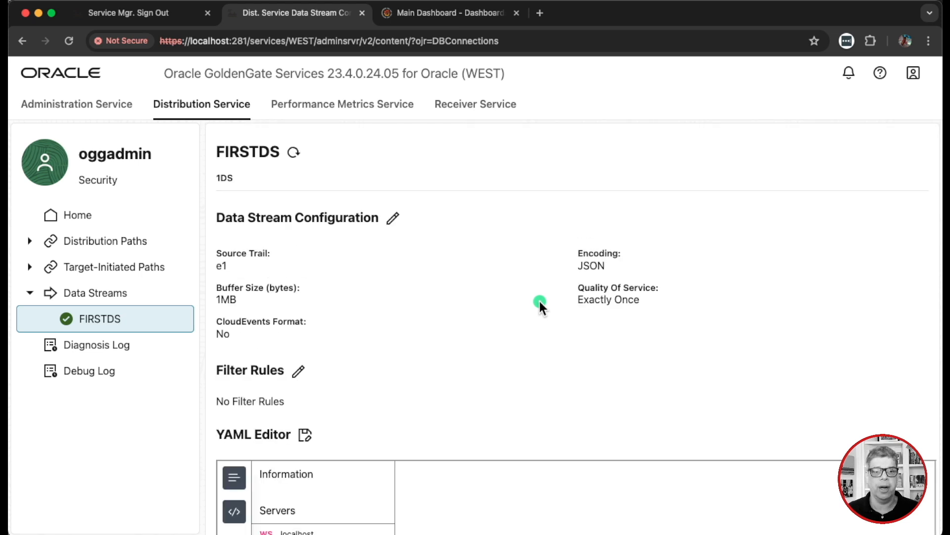
{"action": "scroll", "coordinate": [539, 301], "scroll_direction": "down", "scroll_amount": 5}
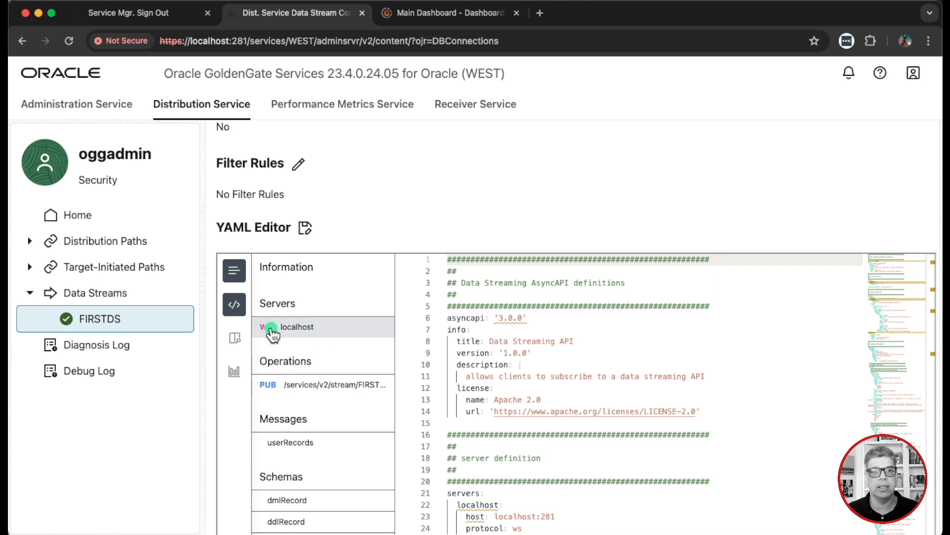
{"action": "scroll", "coordinate": [359, 391], "scroll_direction": "down", "scroll_amount": 2}
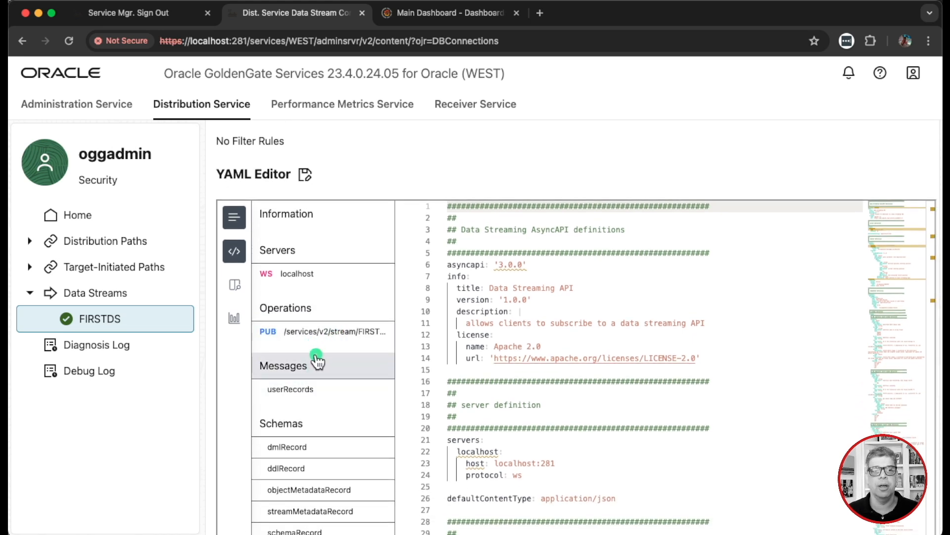
{"action": "scroll", "coordinate": [362, 442], "scroll_direction": "down", "scroll_amount": 1}
{"action": "scroll", "coordinate": [361, 443], "scroll_direction": "down", "scroll_amount": 3}
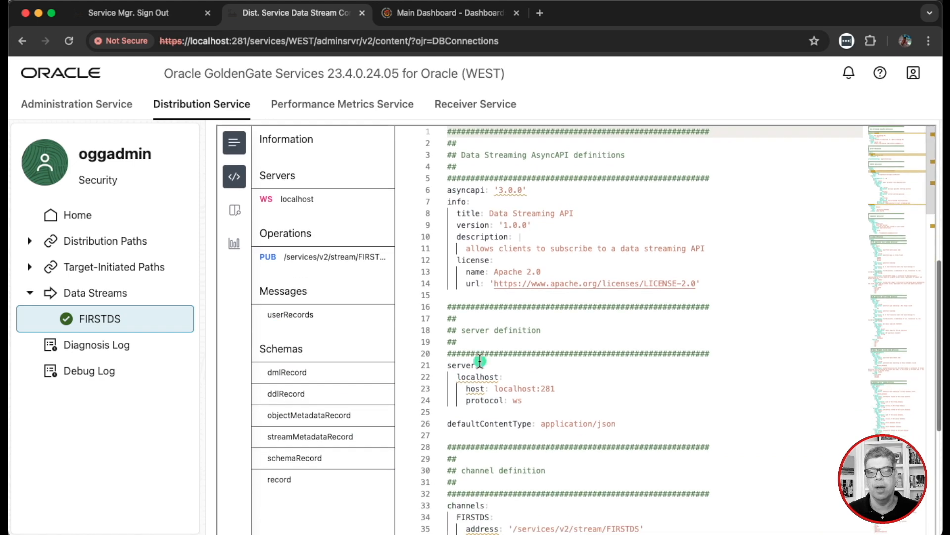
{"action": "scroll", "coordinate": [662, 445], "scroll_direction": "down", "scroll_amount": 6}
{"action": "scroll", "coordinate": [681, 444], "scroll_direction": "down", "scroll_amount": 18}
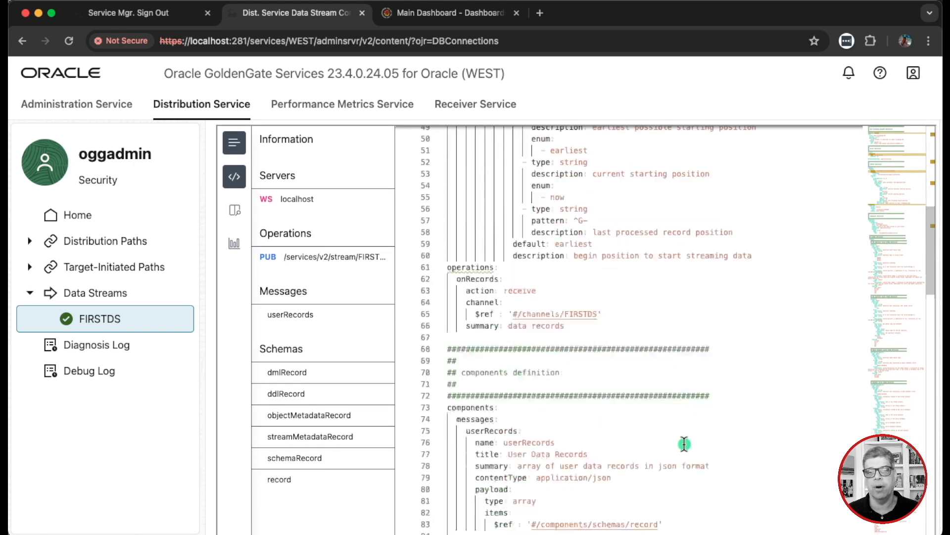
{"action": "scroll", "coordinate": [684, 444], "scroll_direction": "down", "scroll_amount": 20}
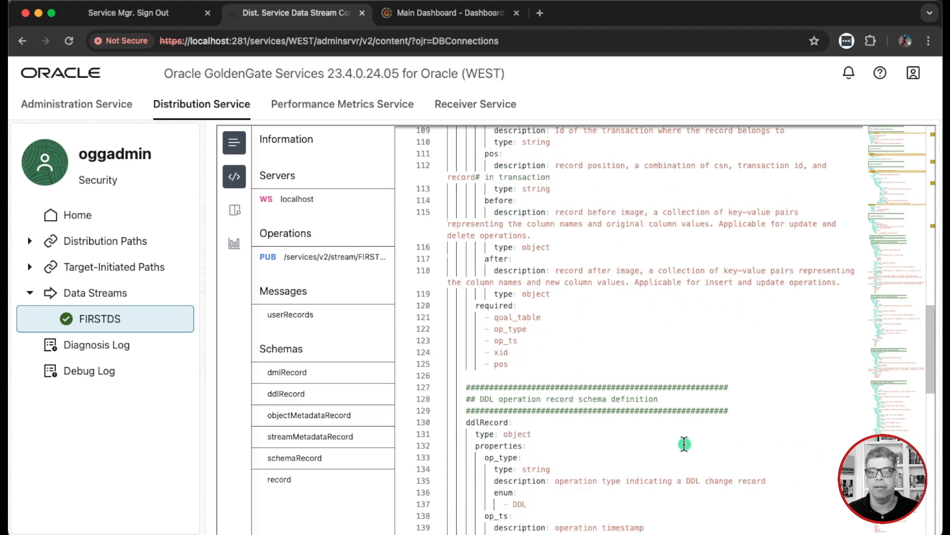
{"action": "scroll", "coordinate": [684, 444], "scroll_direction": "down", "scroll_amount": 2}
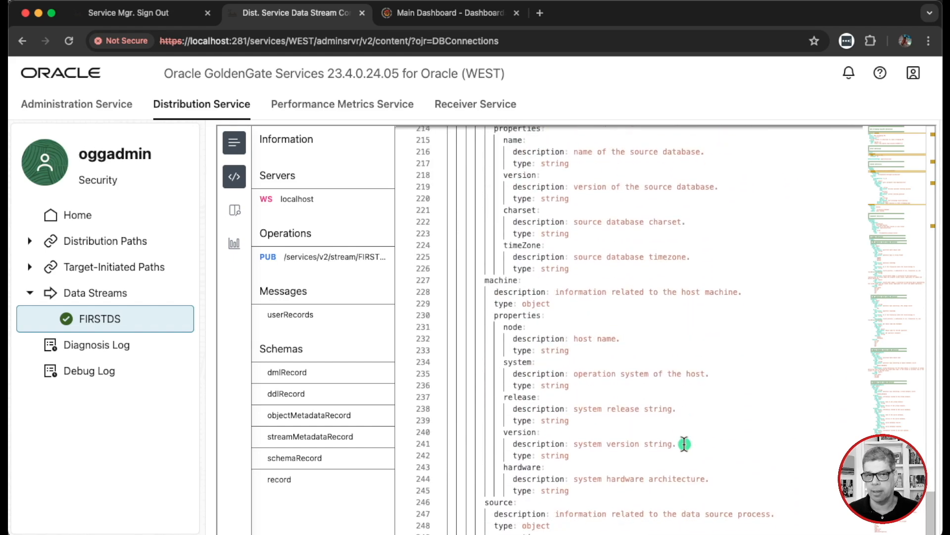
{"action": "scroll", "coordinate": [685, 444], "scroll_direction": "down", "scroll_amount": 6}
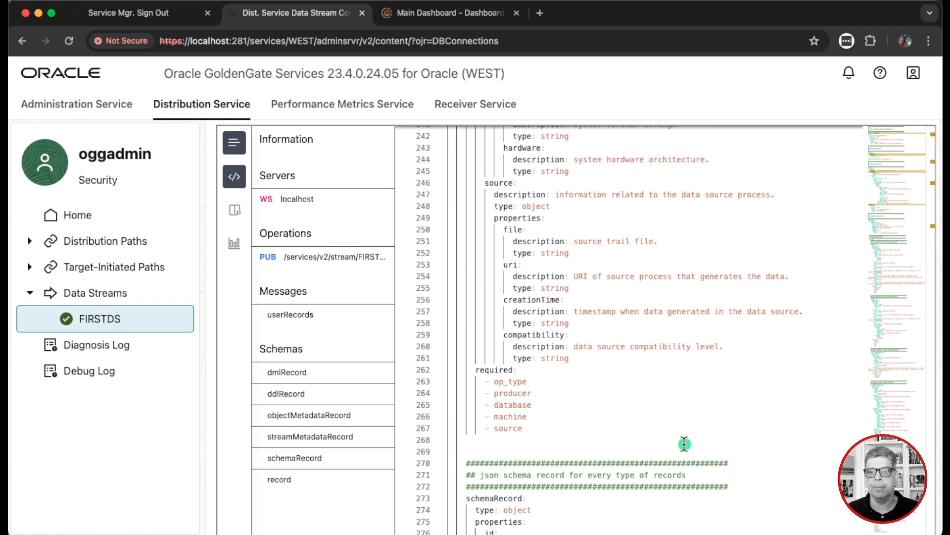
{"action": "scroll", "coordinate": [685, 444], "scroll_direction": "down", "scroll_amount": 8}
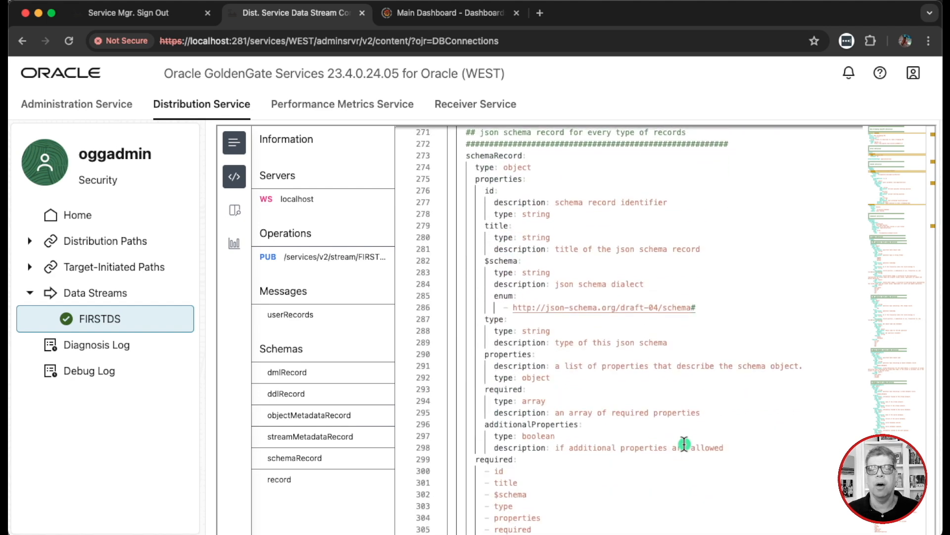
{"action": "scroll", "coordinate": [684, 445], "scroll_direction": "down", "scroll_amount": 4}
{"action": "scroll", "coordinate": [684, 438], "scroll_direction": "up", "scroll_amount": 20}
{"action": "scroll", "coordinate": [682, 433], "scroll_direction": "up", "scroll_amount": 20}
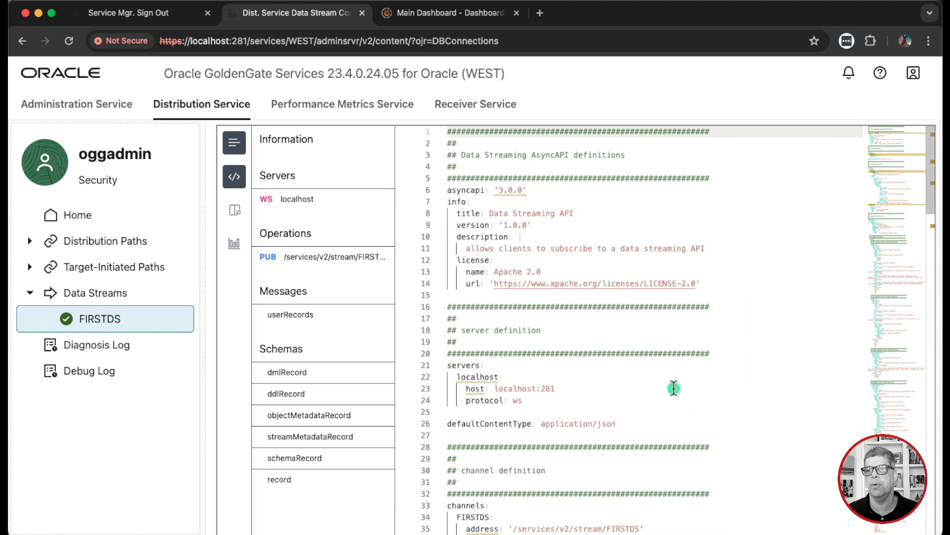
{"action": "scroll", "coordinate": [378, 314], "scroll_direction": "up", "scroll_amount": 10}
{"action": "scroll", "coordinate": [327, 309], "scroll_direction": "up", "scroll_amount": 2}
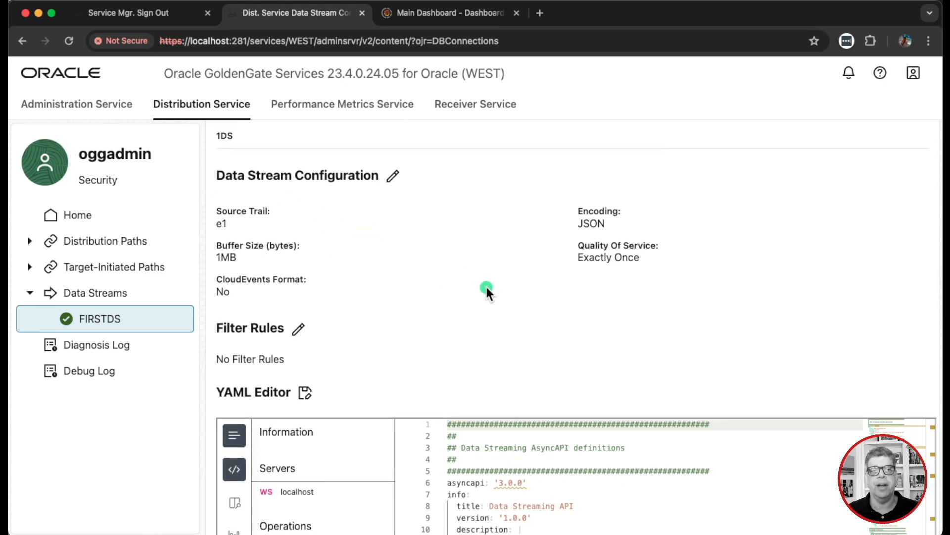
{"action": "scroll", "coordinate": [490, 295], "scroll_direction": "up", "scroll_amount": 2}
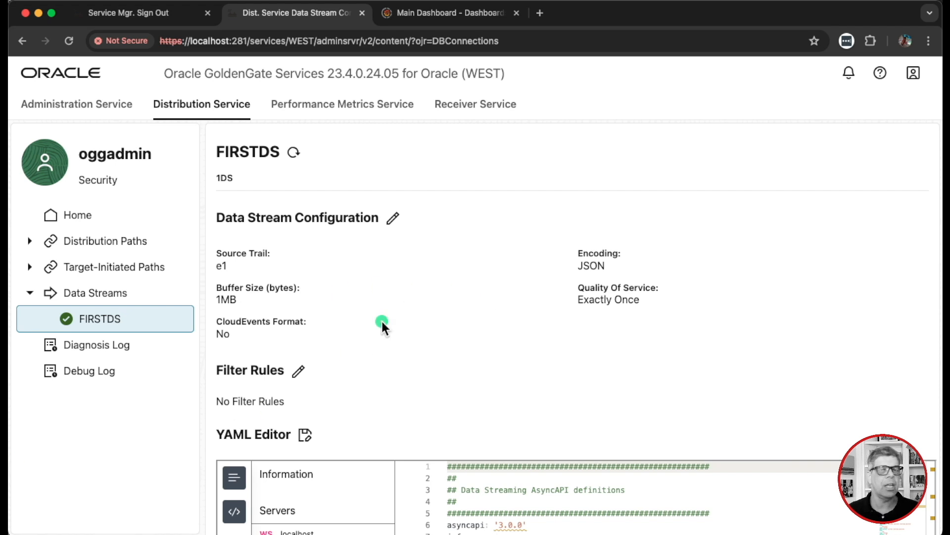
Check the Administration Service's database connections, and return to the Distribution Service's list of data streams
{"action": "left_click", "coordinate": [112, 106]}
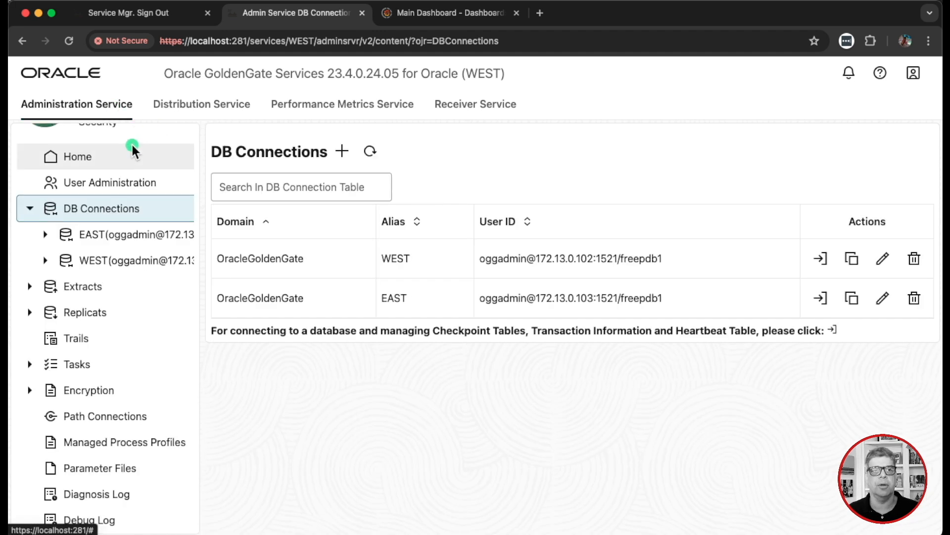
{"action": "left_click", "coordinate": [181, 106]}
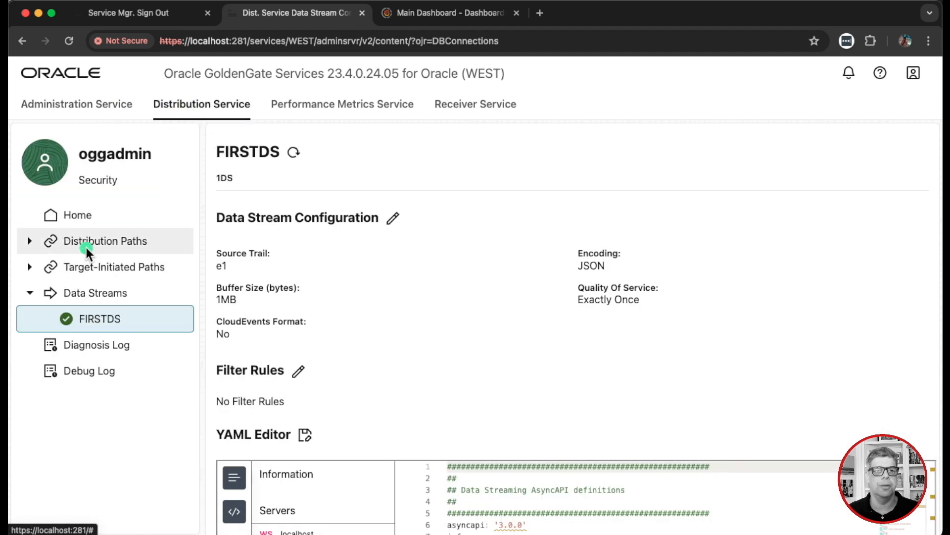
{"action": "left_click", "coordinate": [93, 290]}
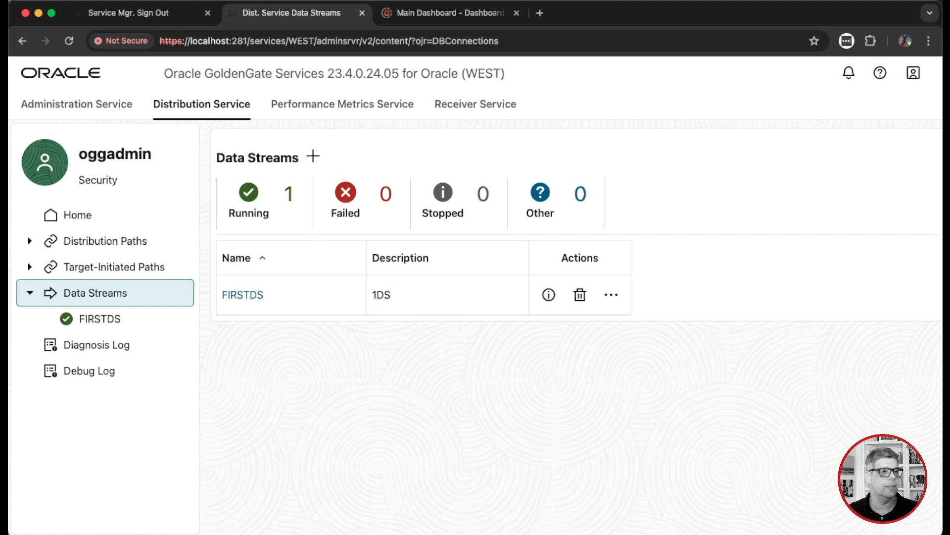
Go back to the database connections list in the WEST deployment's Administration Service
{"action": "key", "text": "super+Tab"}
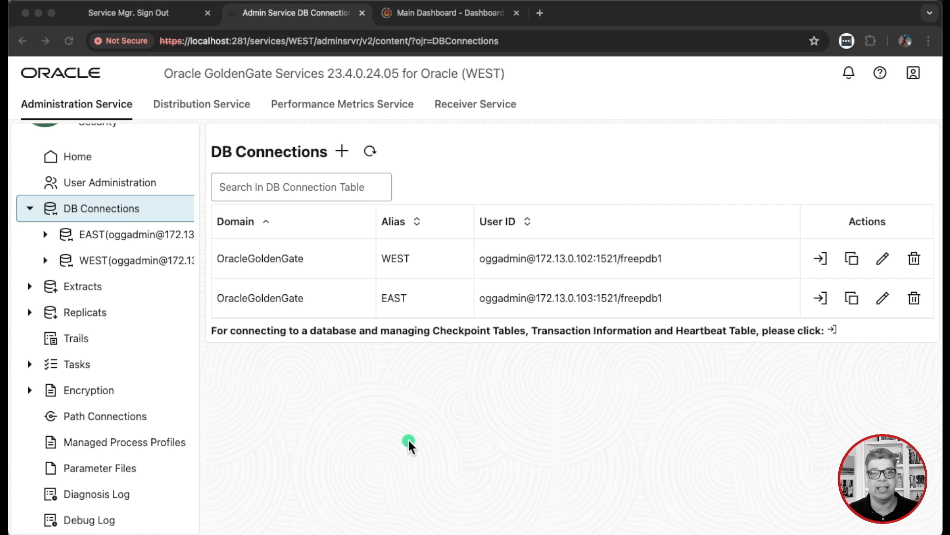
{"action": "left_click", "coordinate": [76, 209]}
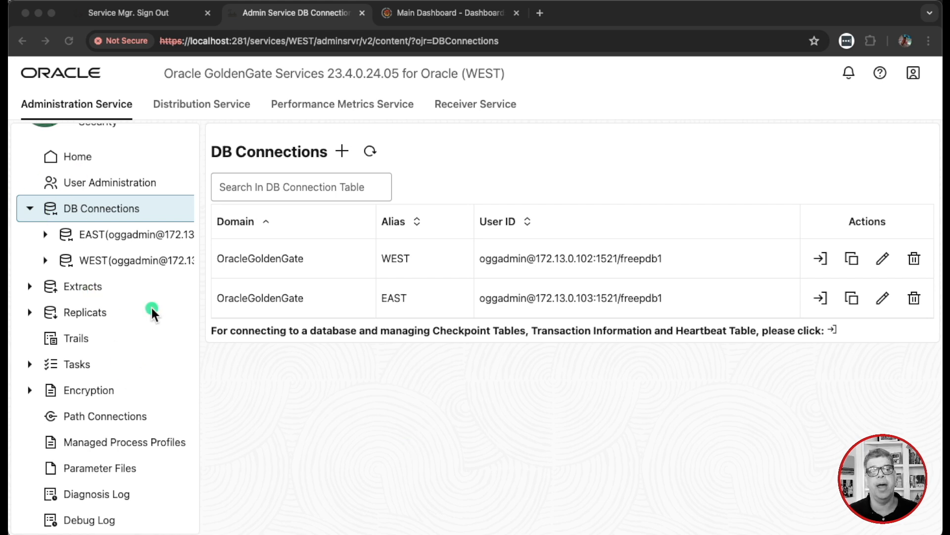